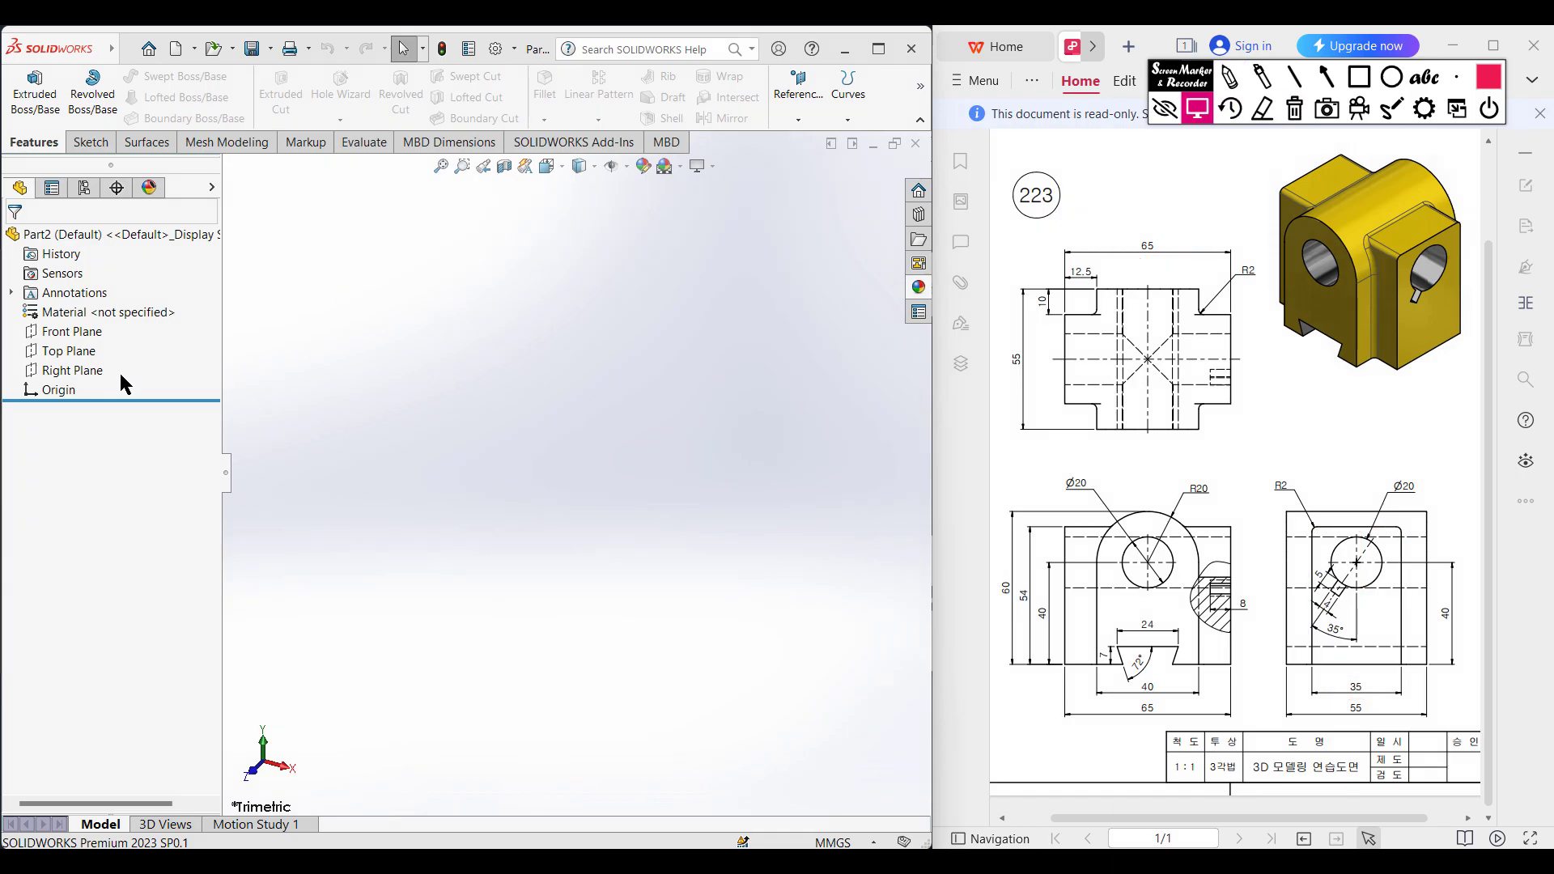
Select the Front Plane in the feature tree
{"action": "left_click", "coordinate": [73, 332]}
Start a Front Plane sketch with a 40 mm vertical centerline rising from the origin
{"action": "right_click", "coordinate": [74, 333]}
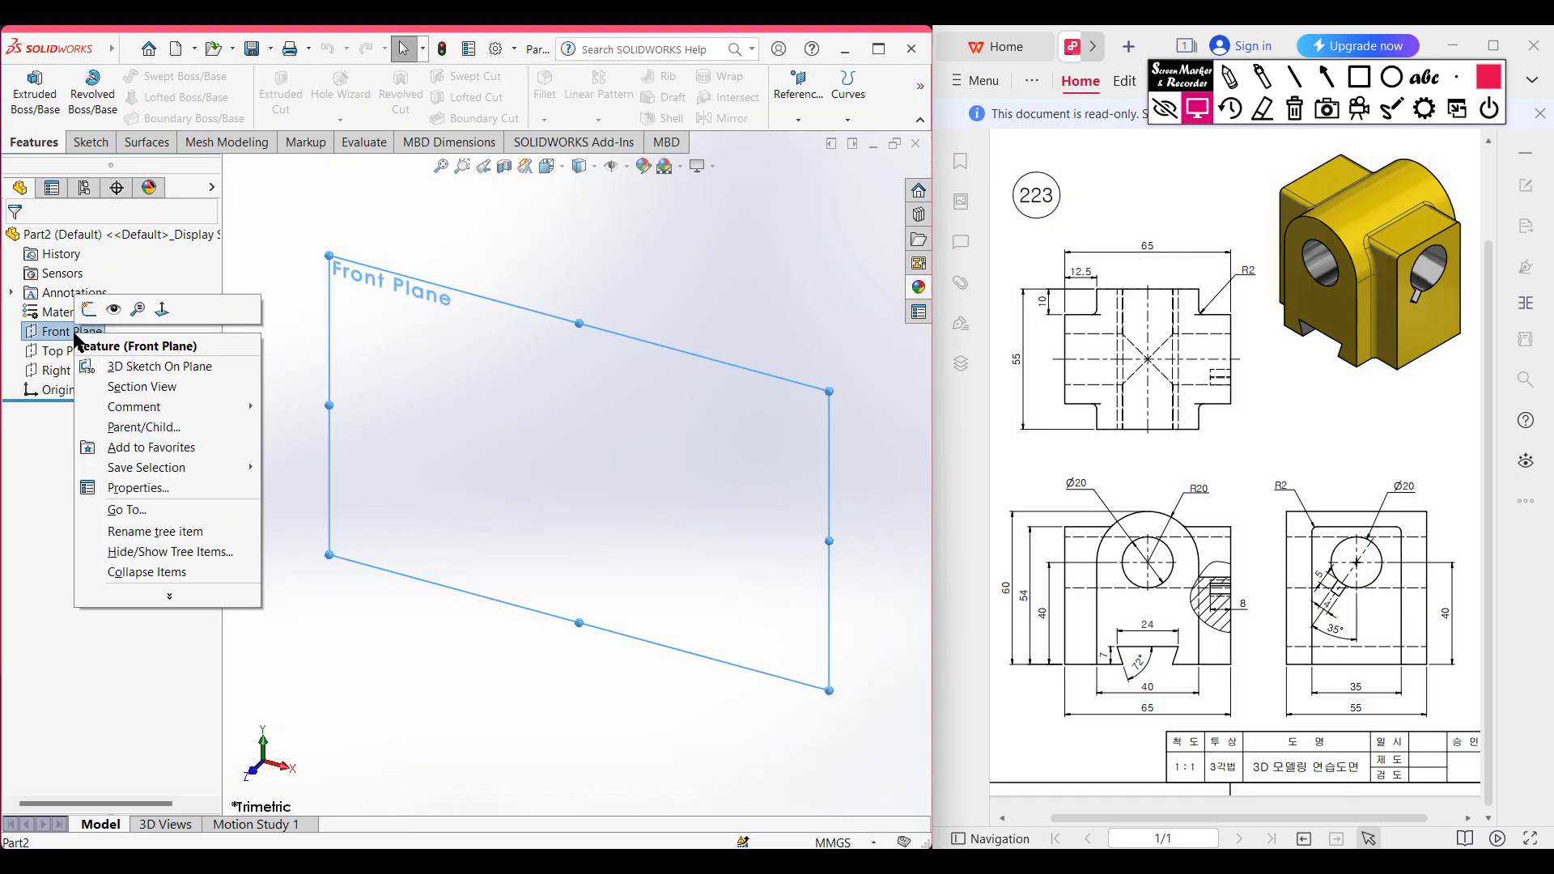
{"action": "left_click", "coordinate": [89, 309]}
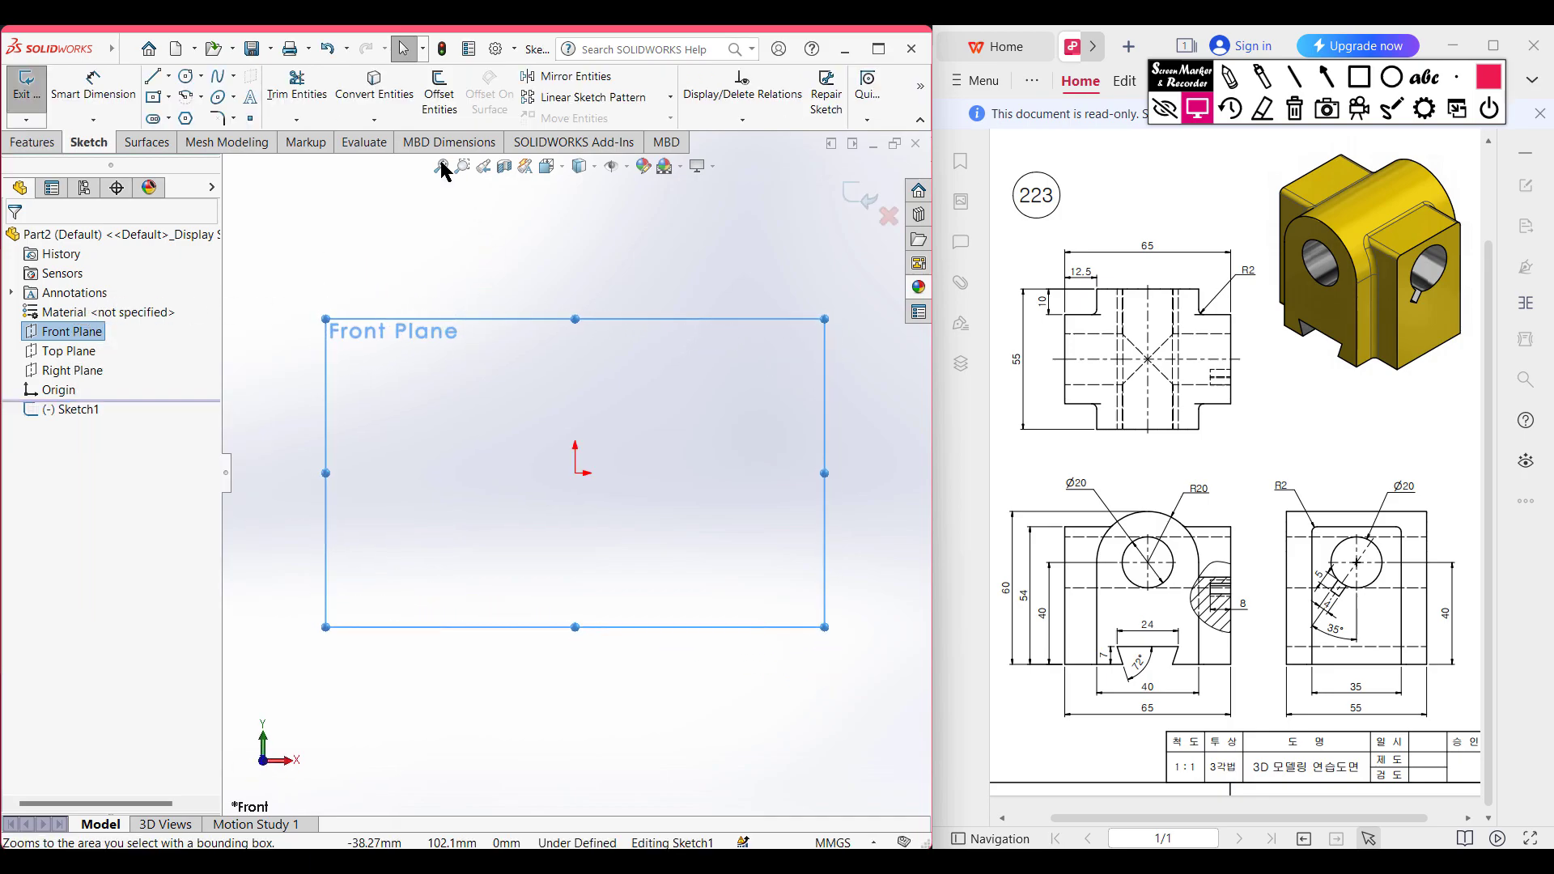
{"action": "left_click", "coordinate": [169, 76]}
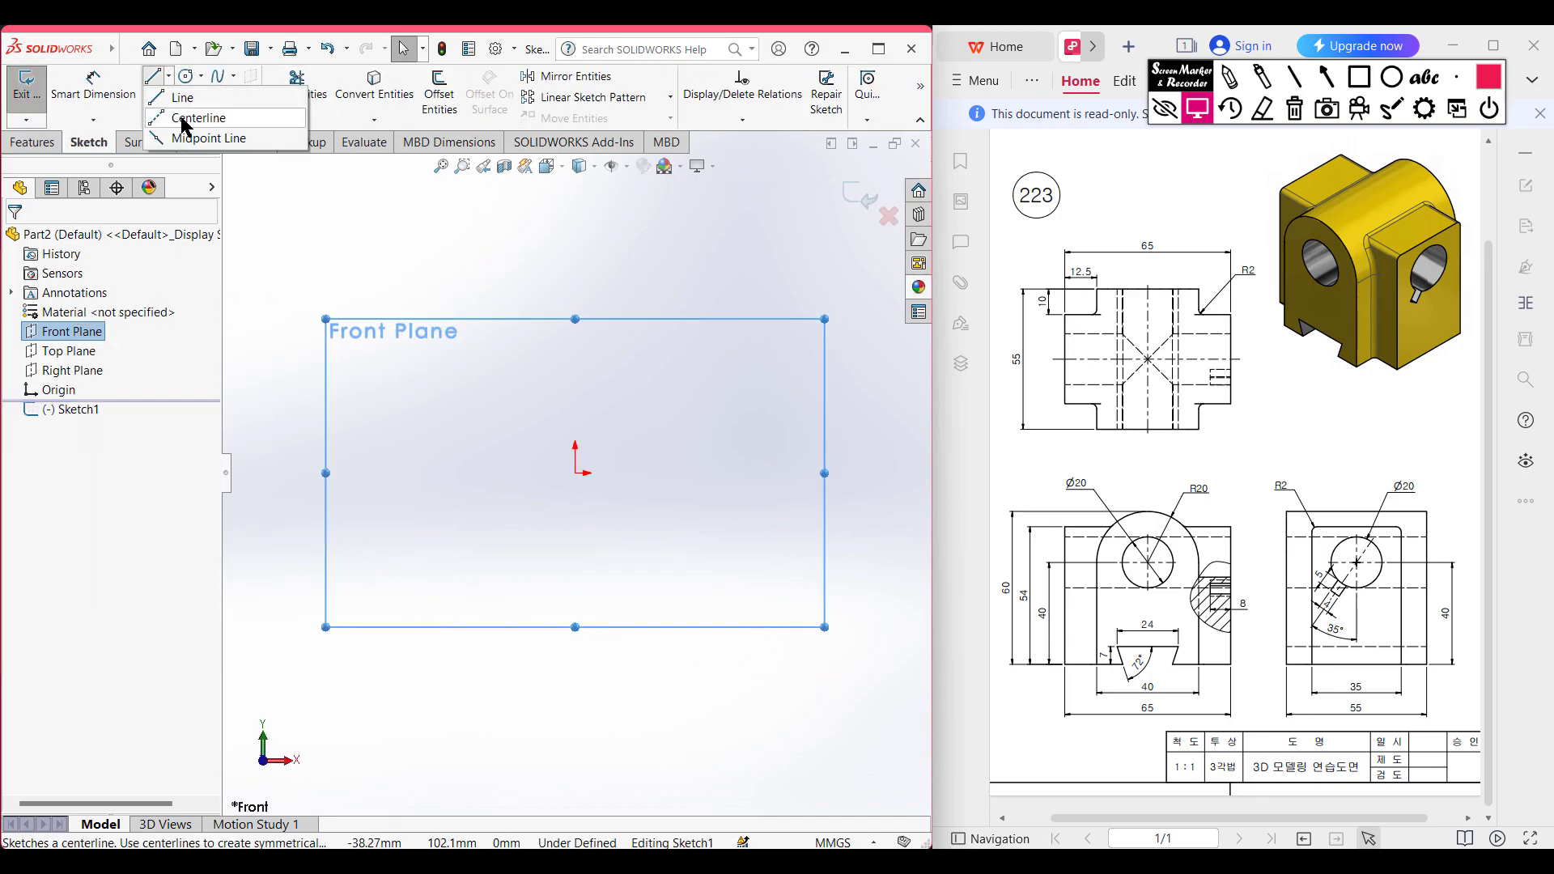
{"action": "left_click", "coordinate": [189, 118]}
{"action": "left_click", "coordinate": [575, 472]}
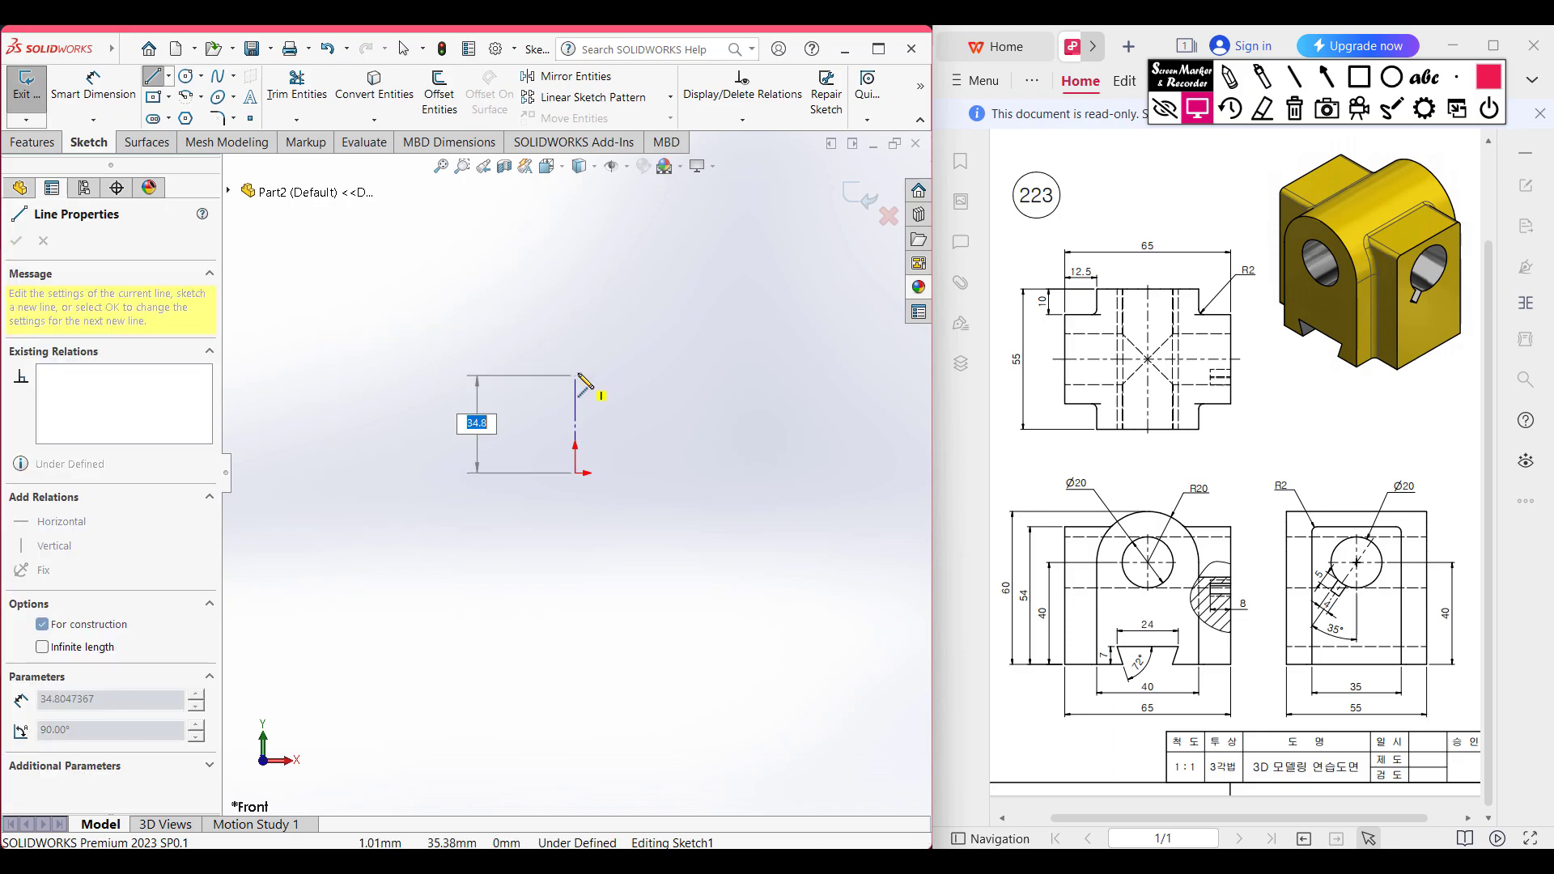
{"action": "type", "text": "40"}
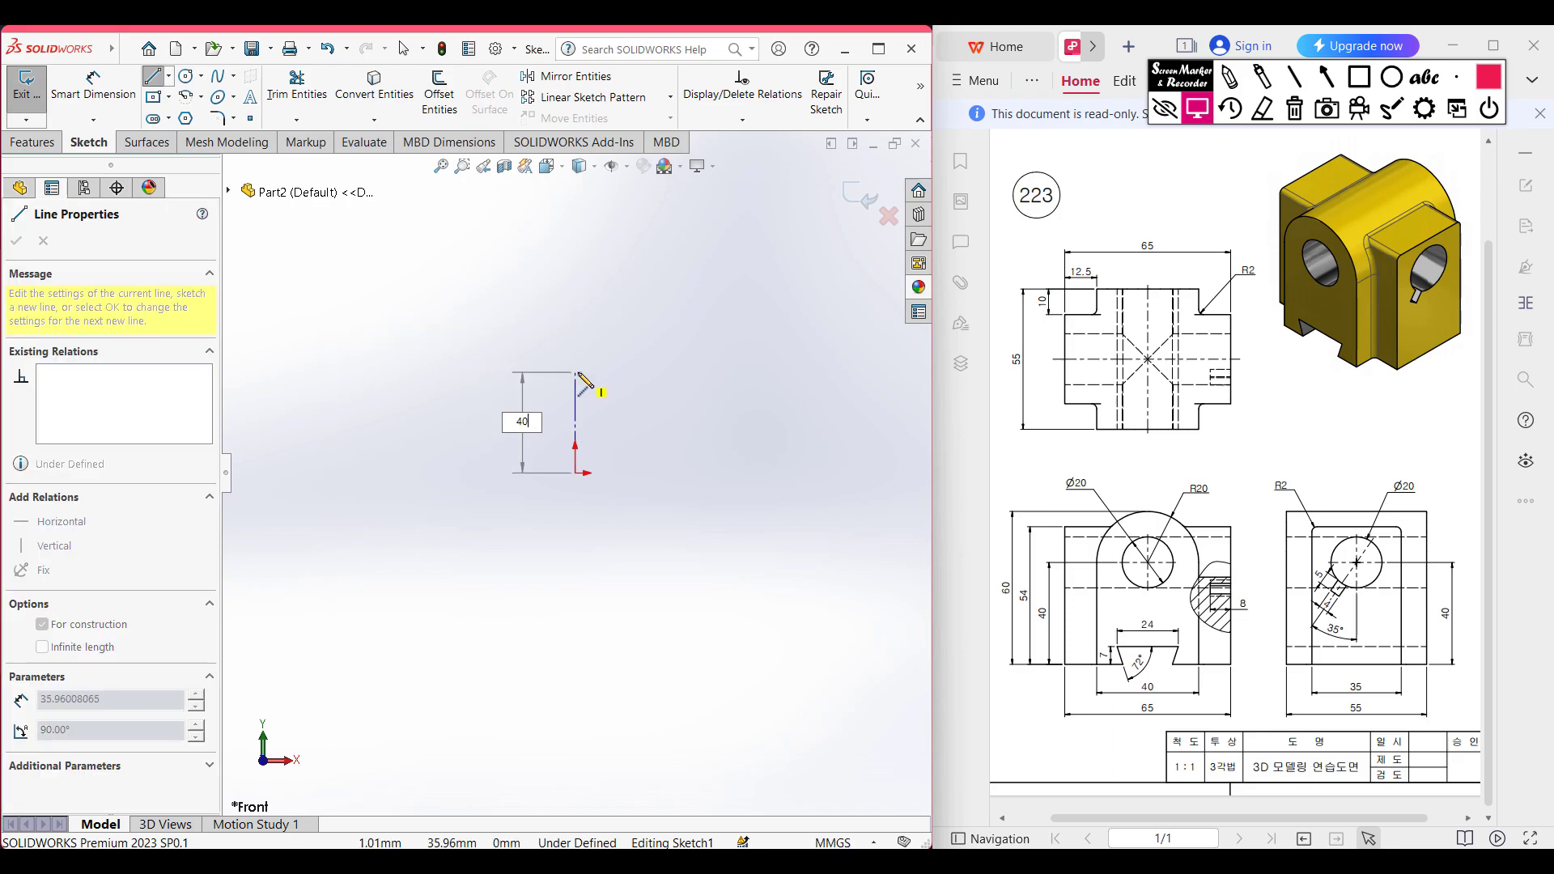
{"action": "key", "text": "Return"}
{"action": "key", "text": "Escape"}
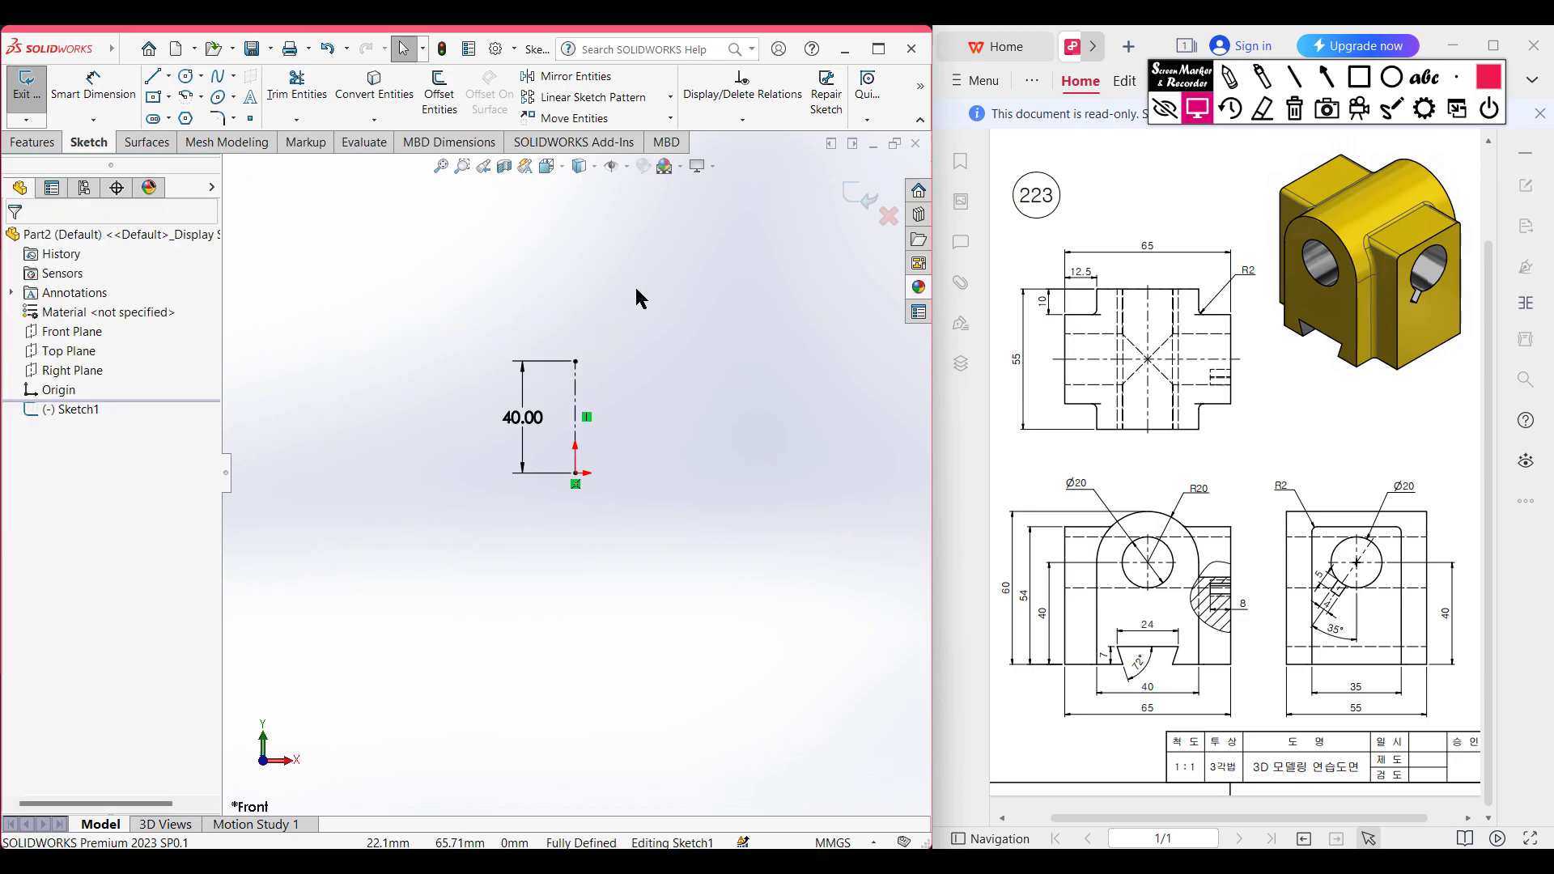
Offset the centerline 20 mm each side with capped ends into a 40 mm square
{"action": "left_click", "coordinate": [443, 103]}
{"action": "left_click", "coordinate": [575, 409]}
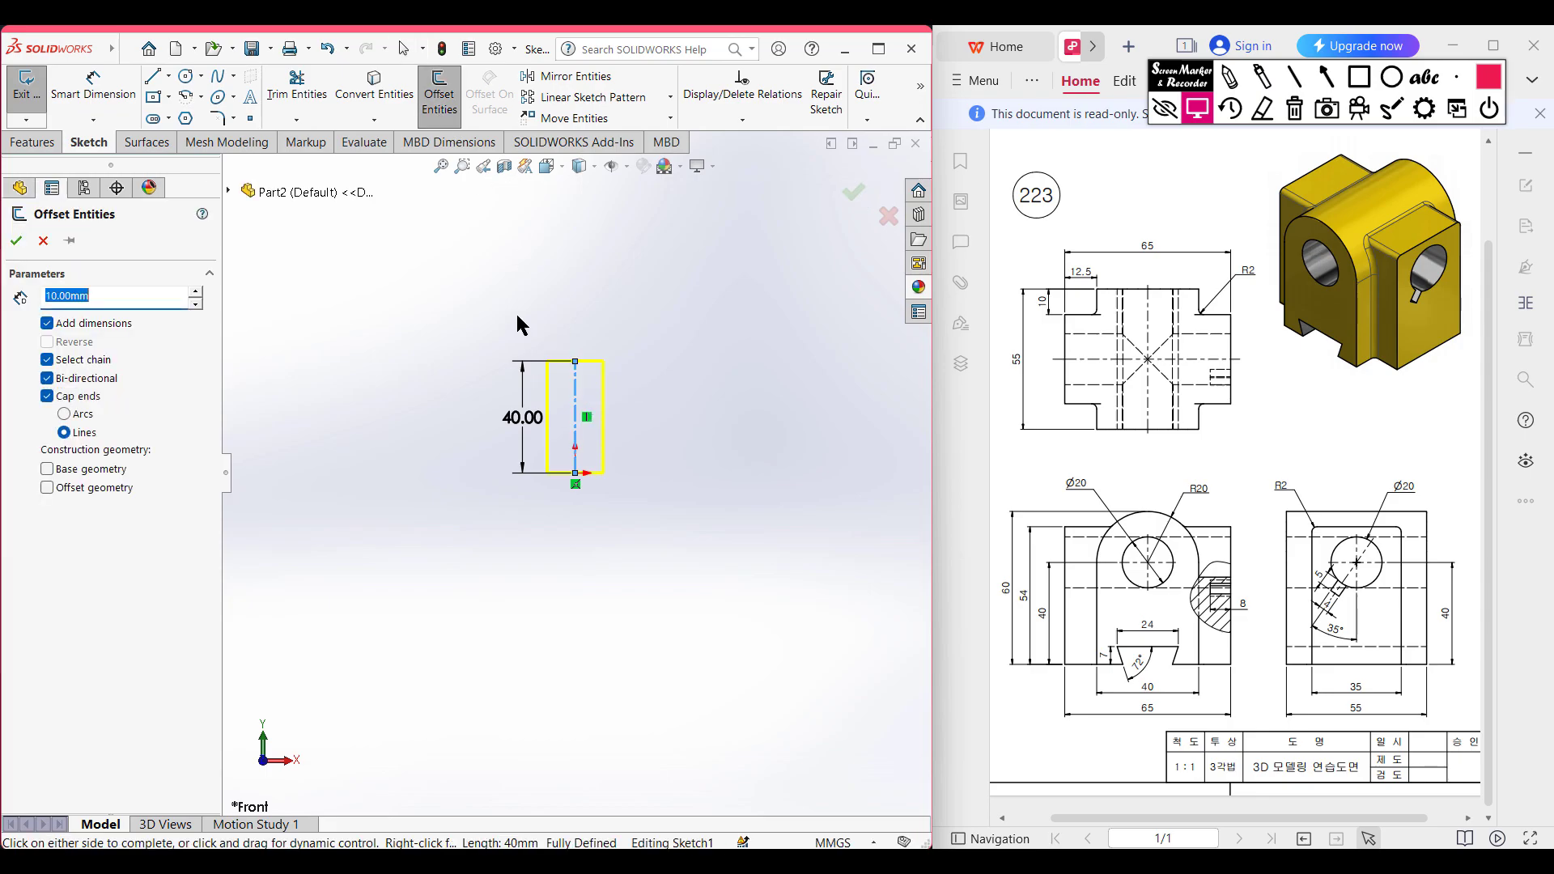
{"action": "type", "text": "40/2"}
{"action": "key", "text": "Return"}
{"action": "left_click", "coordinate": [15, 240]}
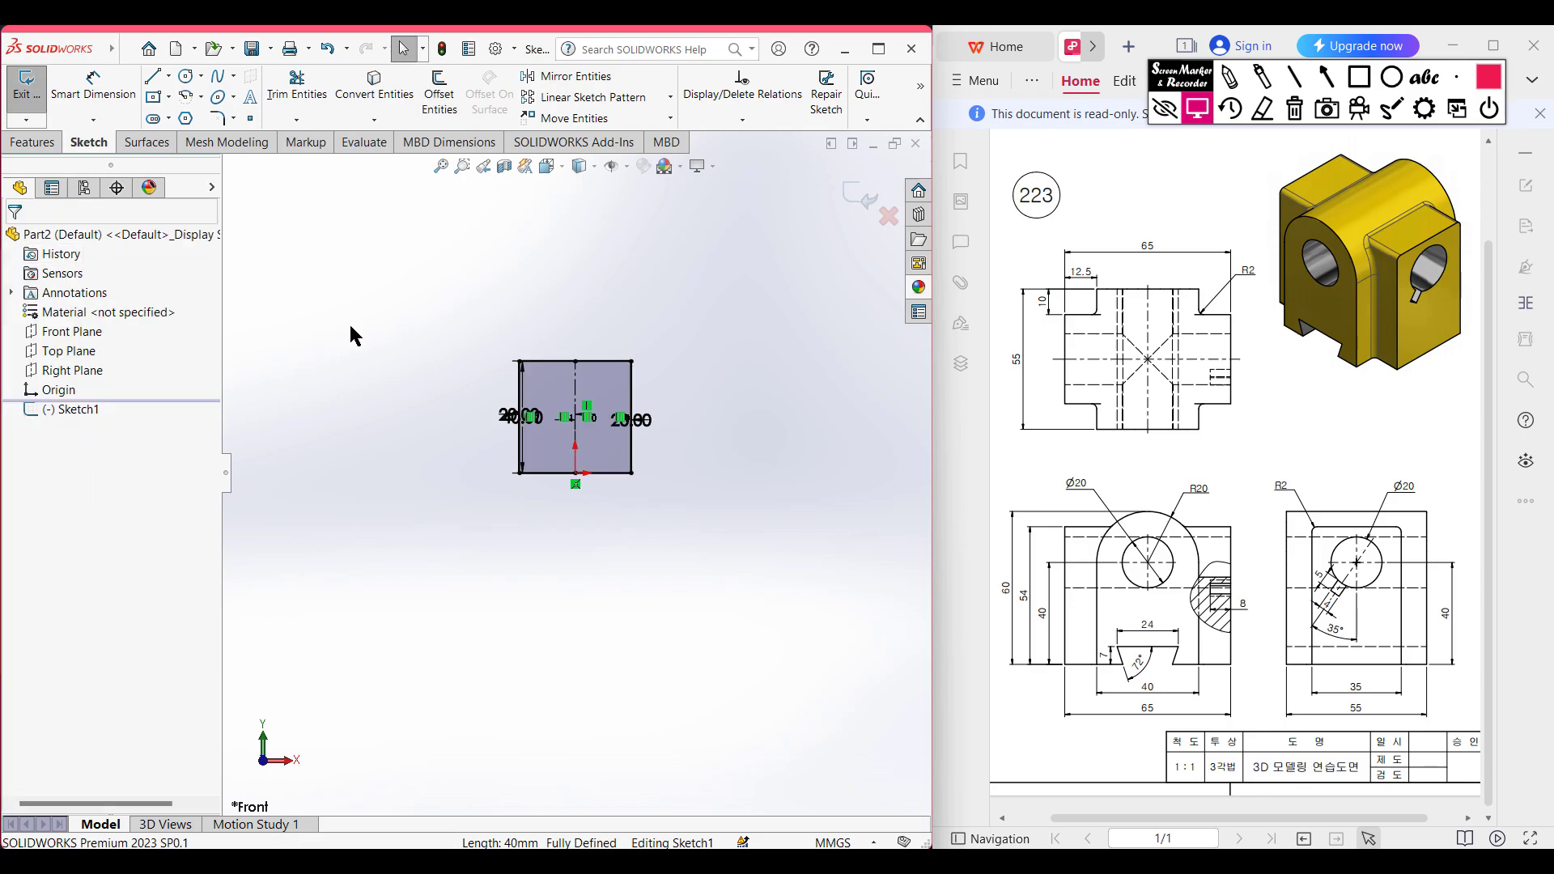
{"action": "scroll", "coordinate": [505, 414], "scroll_direction": "down", "scroll_amount": 2}
{"action": "left_click_drag", "start_coordinate": [525, 419], "coordinate": [454, 419]}
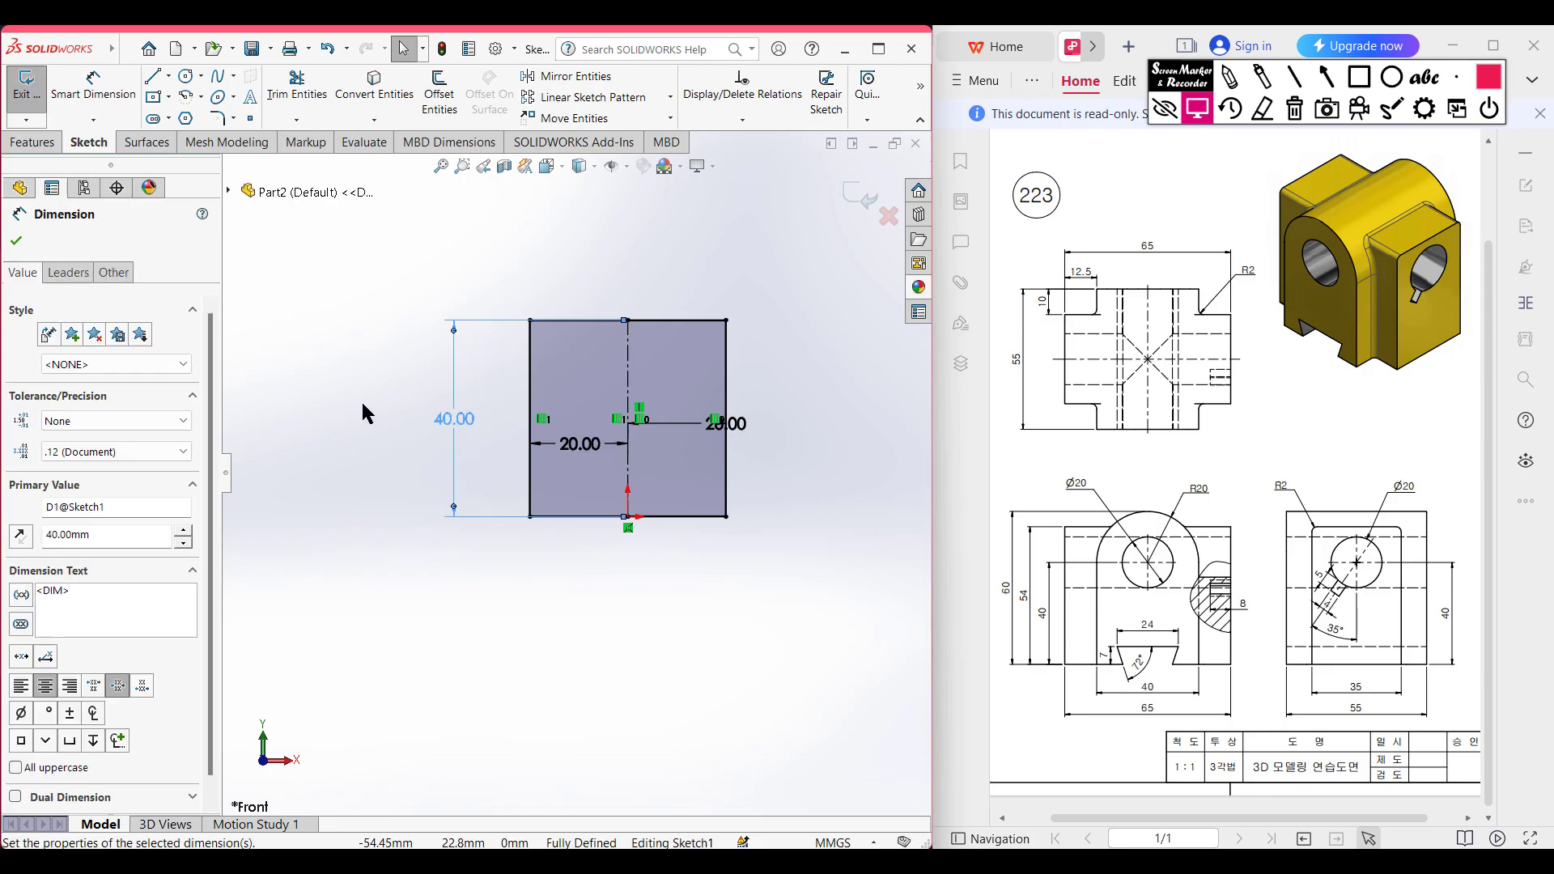
{"action": "left_click", "coordinate": [364, 413]}
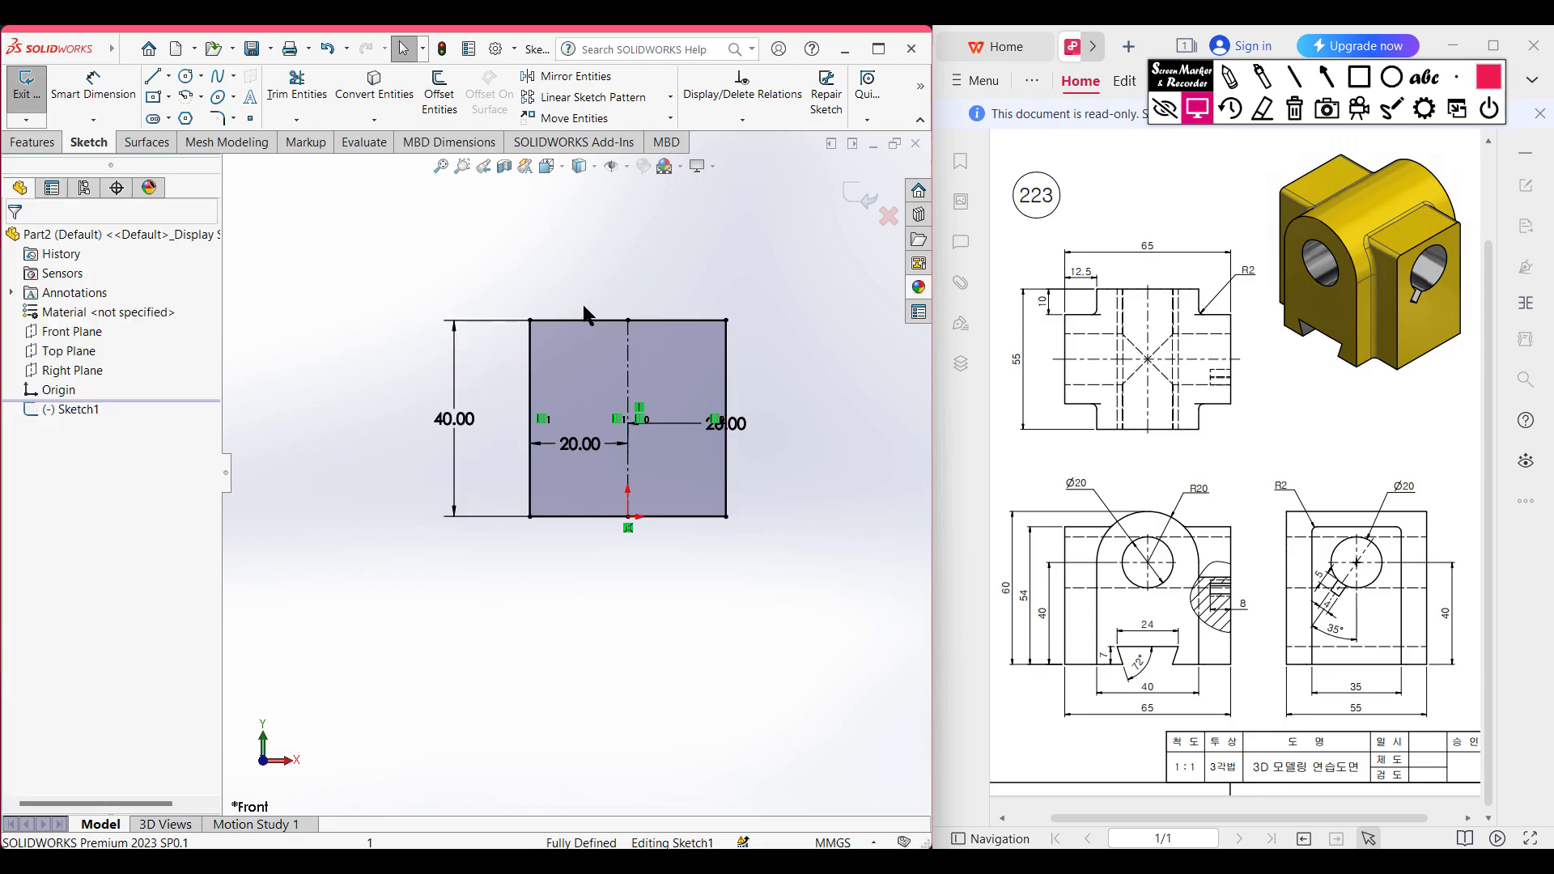
Add an R20 circle at the square's top midpoint and trim away its lower arc and top edge
{"action": "left_click", "coordinate": [185, 79]}
{"action": "left_click", "coordinate": [628, 320]}
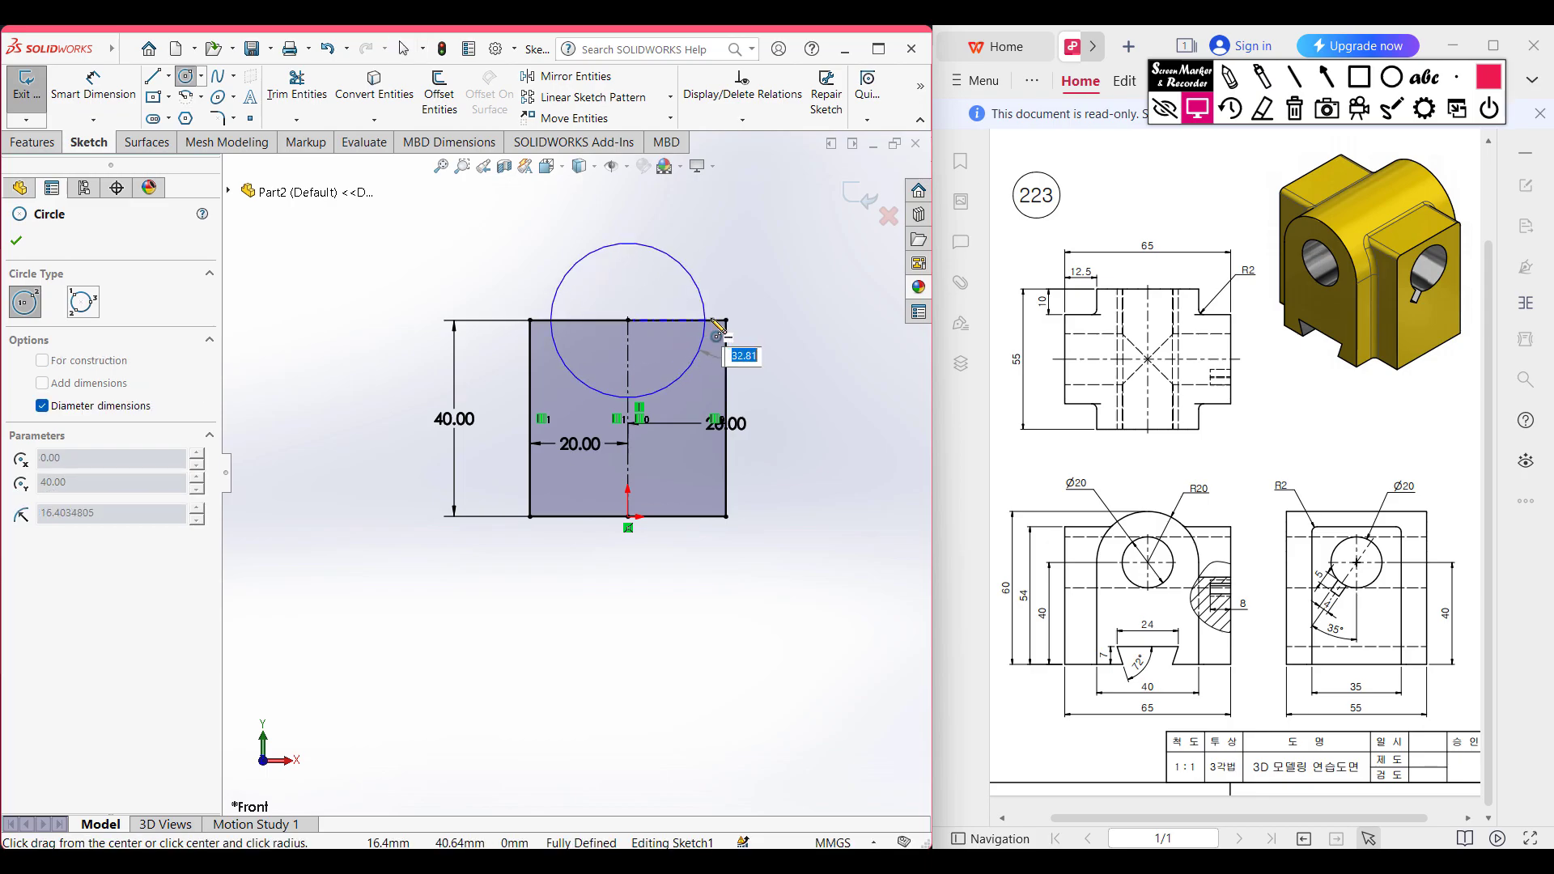
{"action": "left_click", "coordinate": [726, 321]}
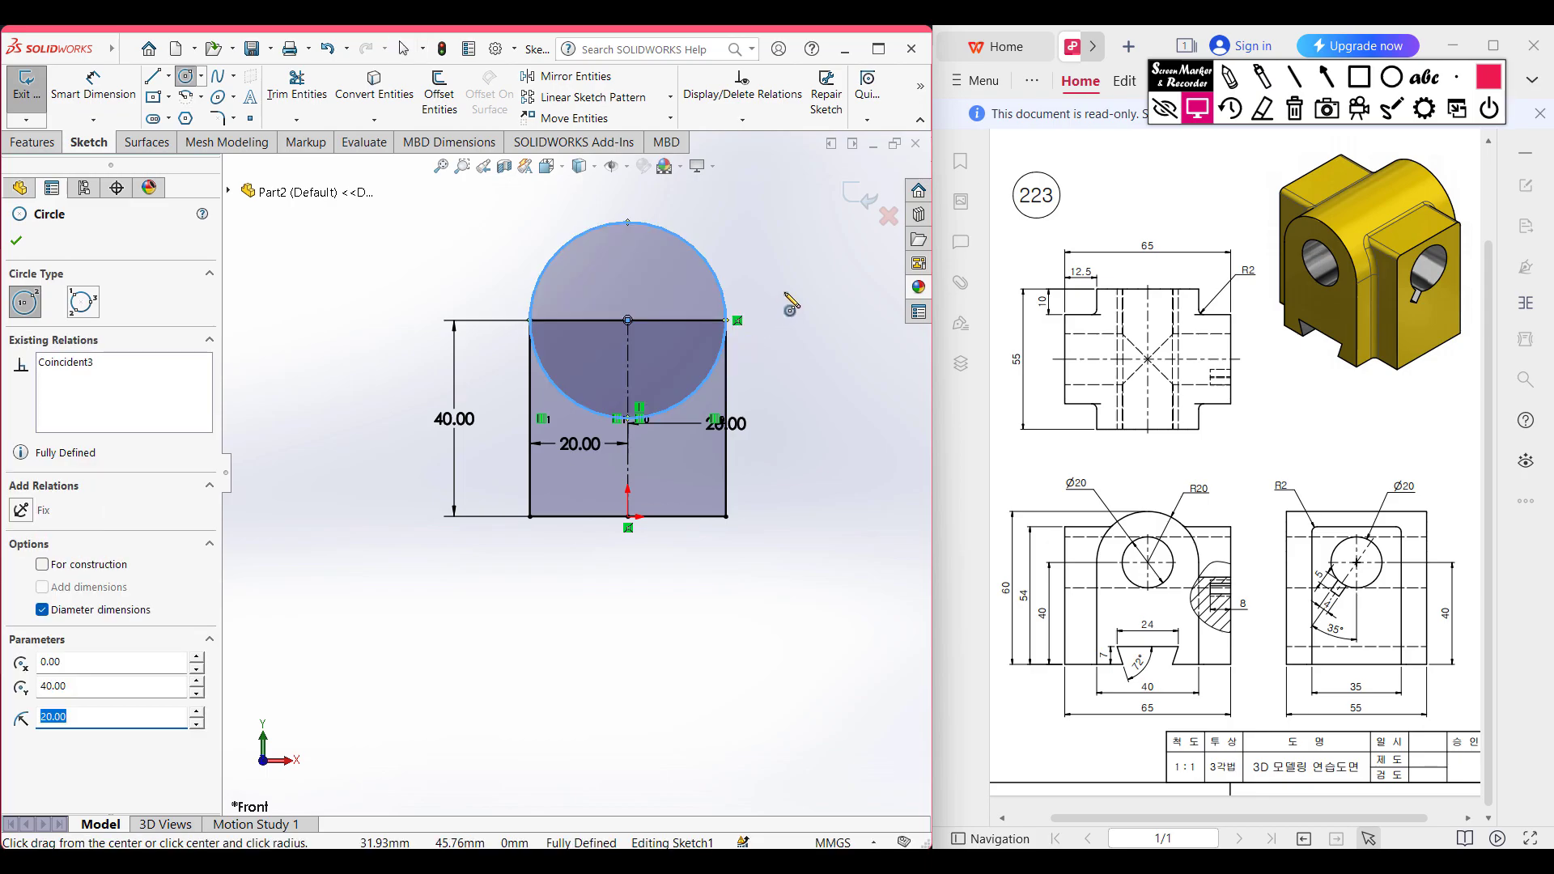
{"action": "key", "text": "Escape"}
{"action": "key", "text": "Escape"}
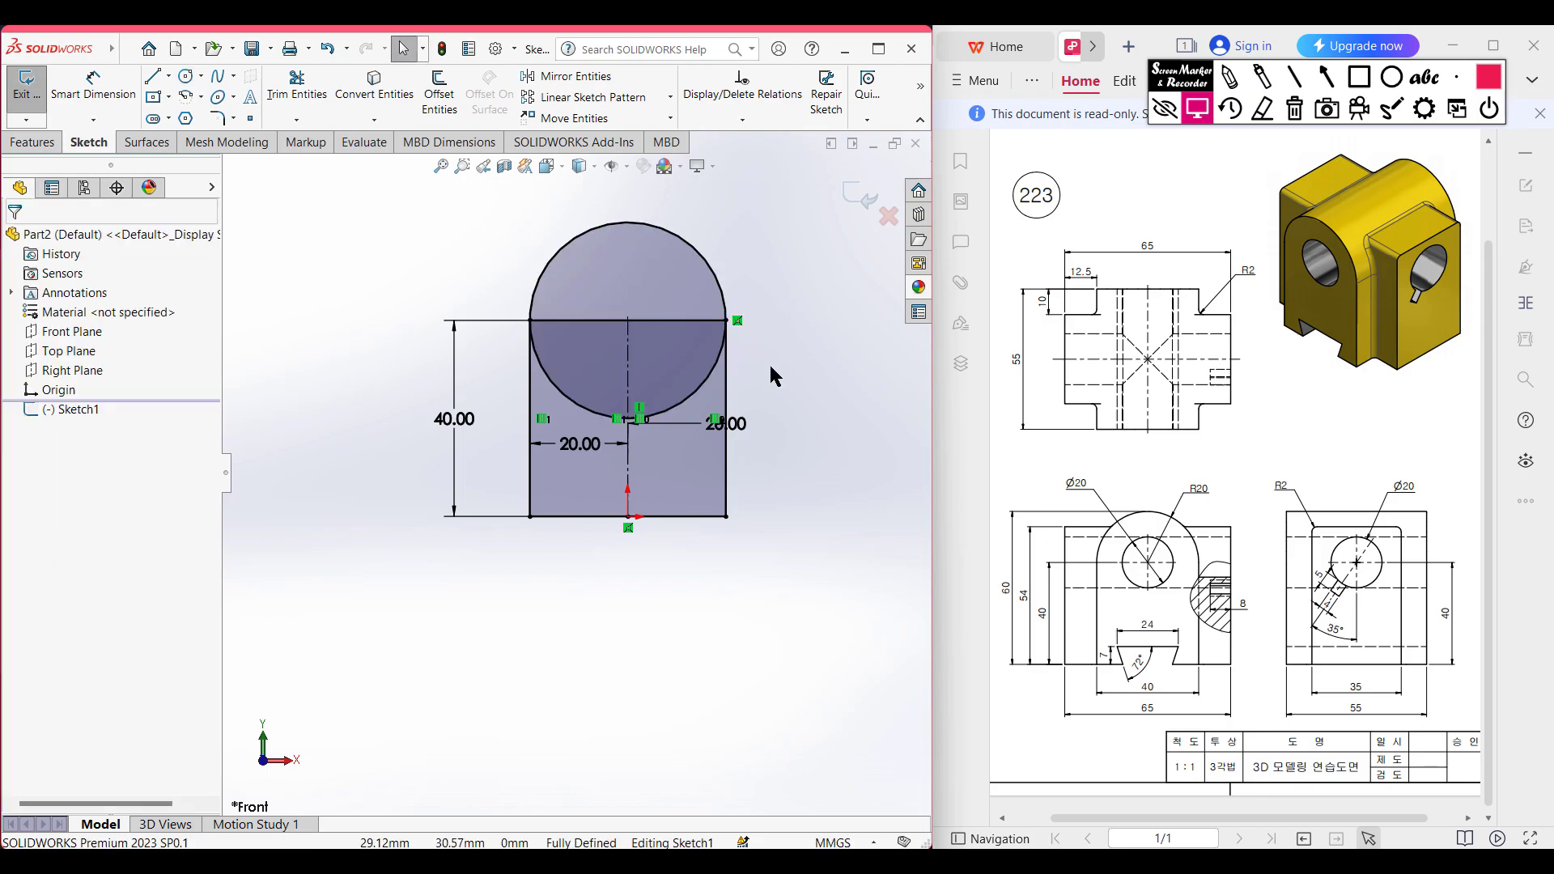
{"action": "left_click", "coordinate": [299, 88]}
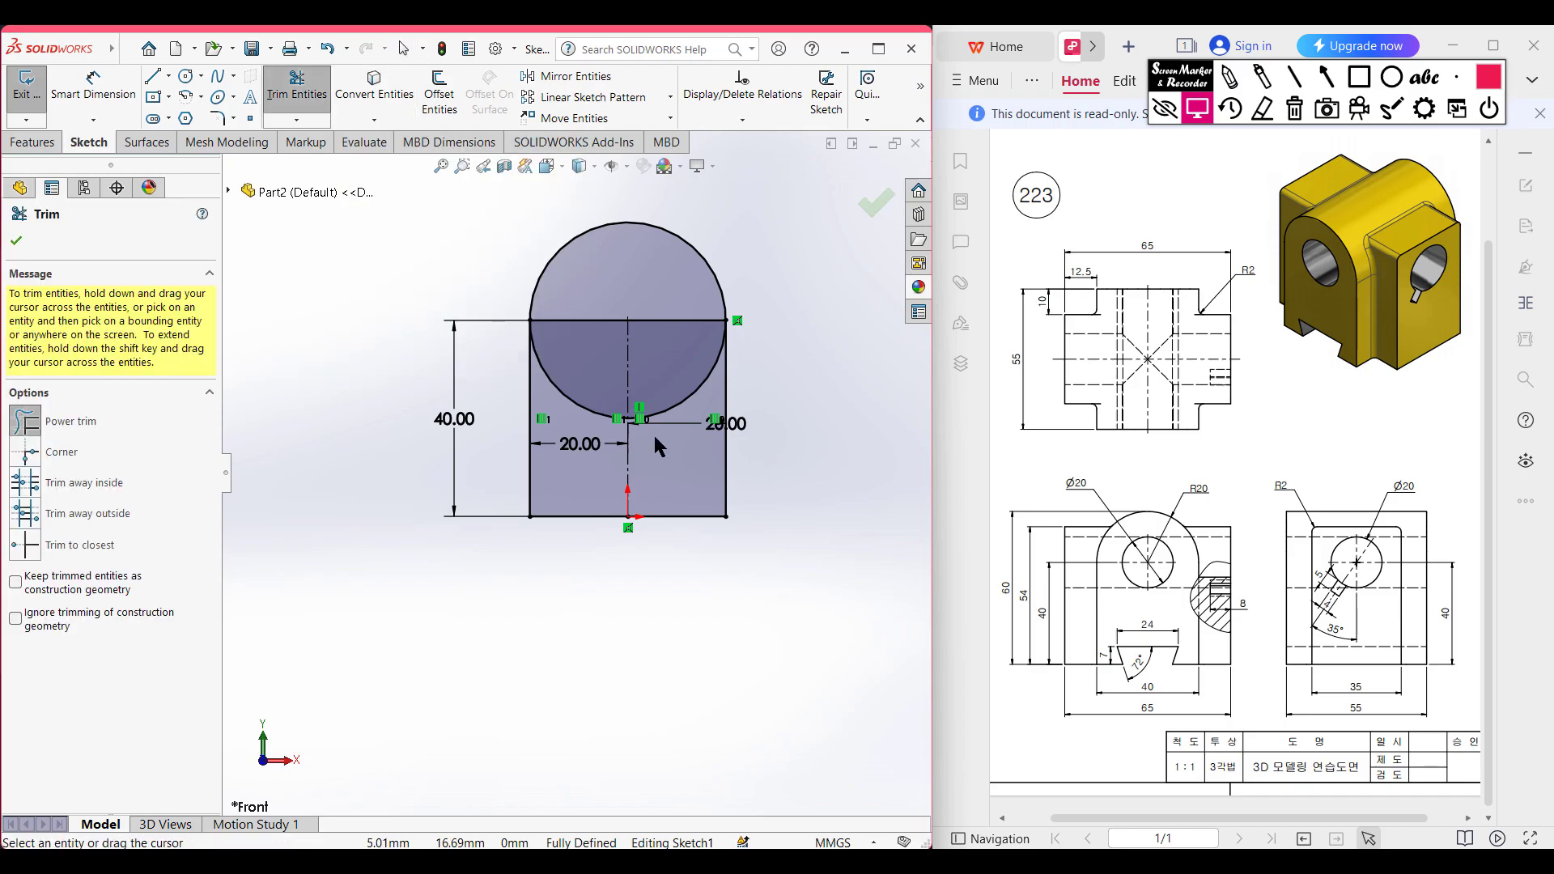
{"action": "mouse_move", "coordinate": [673, 429]}
{"action": "left_mouse_down"}
{"action": "mouse_move", "coordinate": [652, 305]}
{"action": "mouse_move", "coordinate": [594, 337]}
{"action": "mouse_move", "coordinate": [585, 420]}
{"action": "mouse_move", "coordinate": [601, 416]}
{"action": "left_mouse_up"}
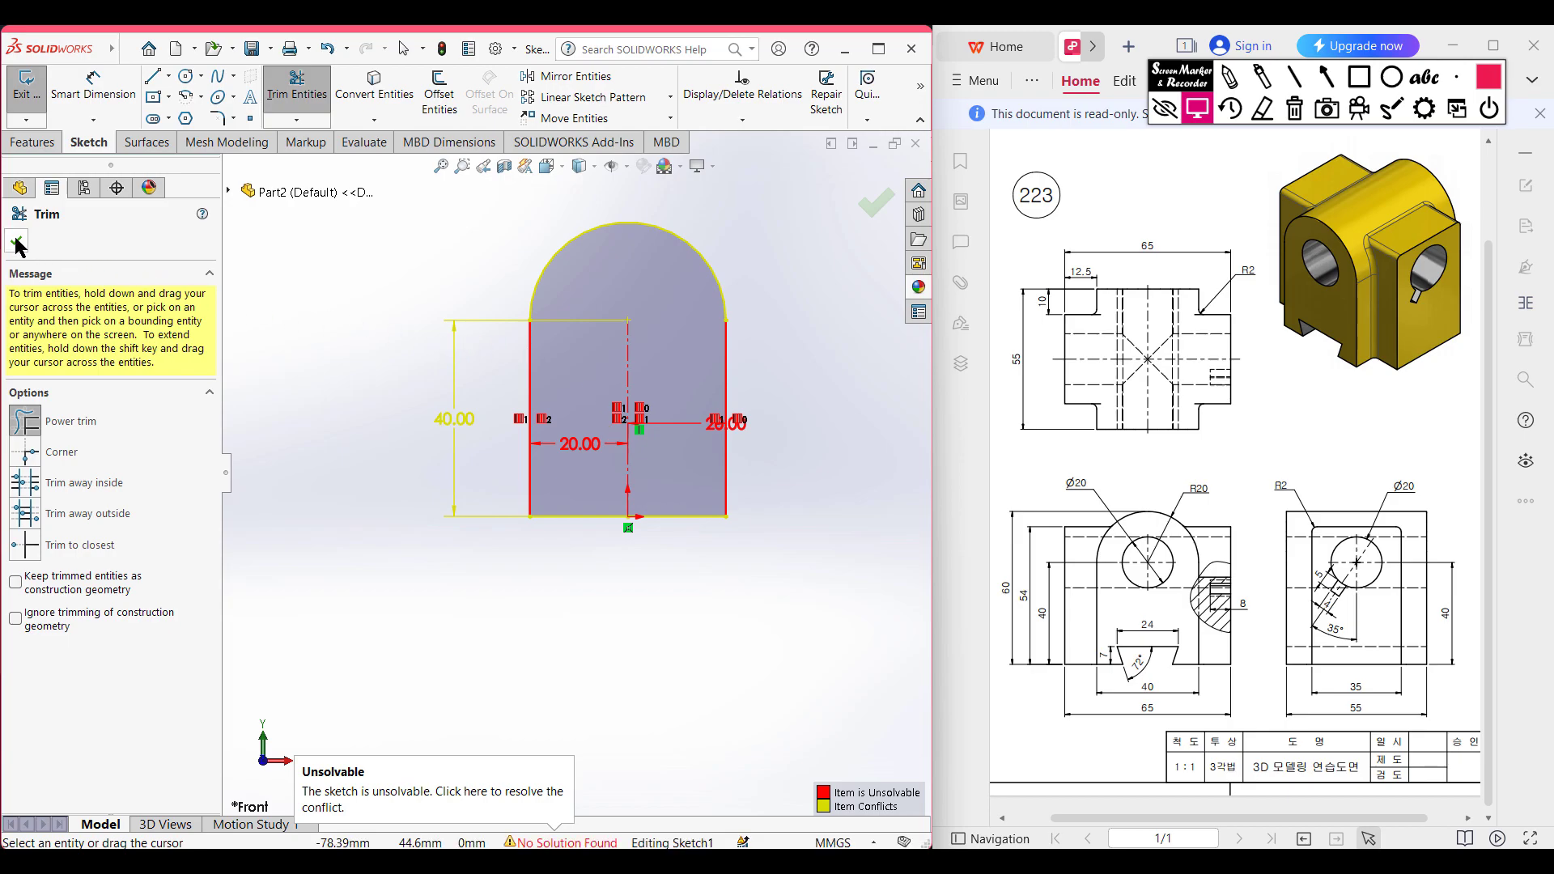
{"action": "key", "text": "Escape"}
{"action": "key", "text": "Escape"}
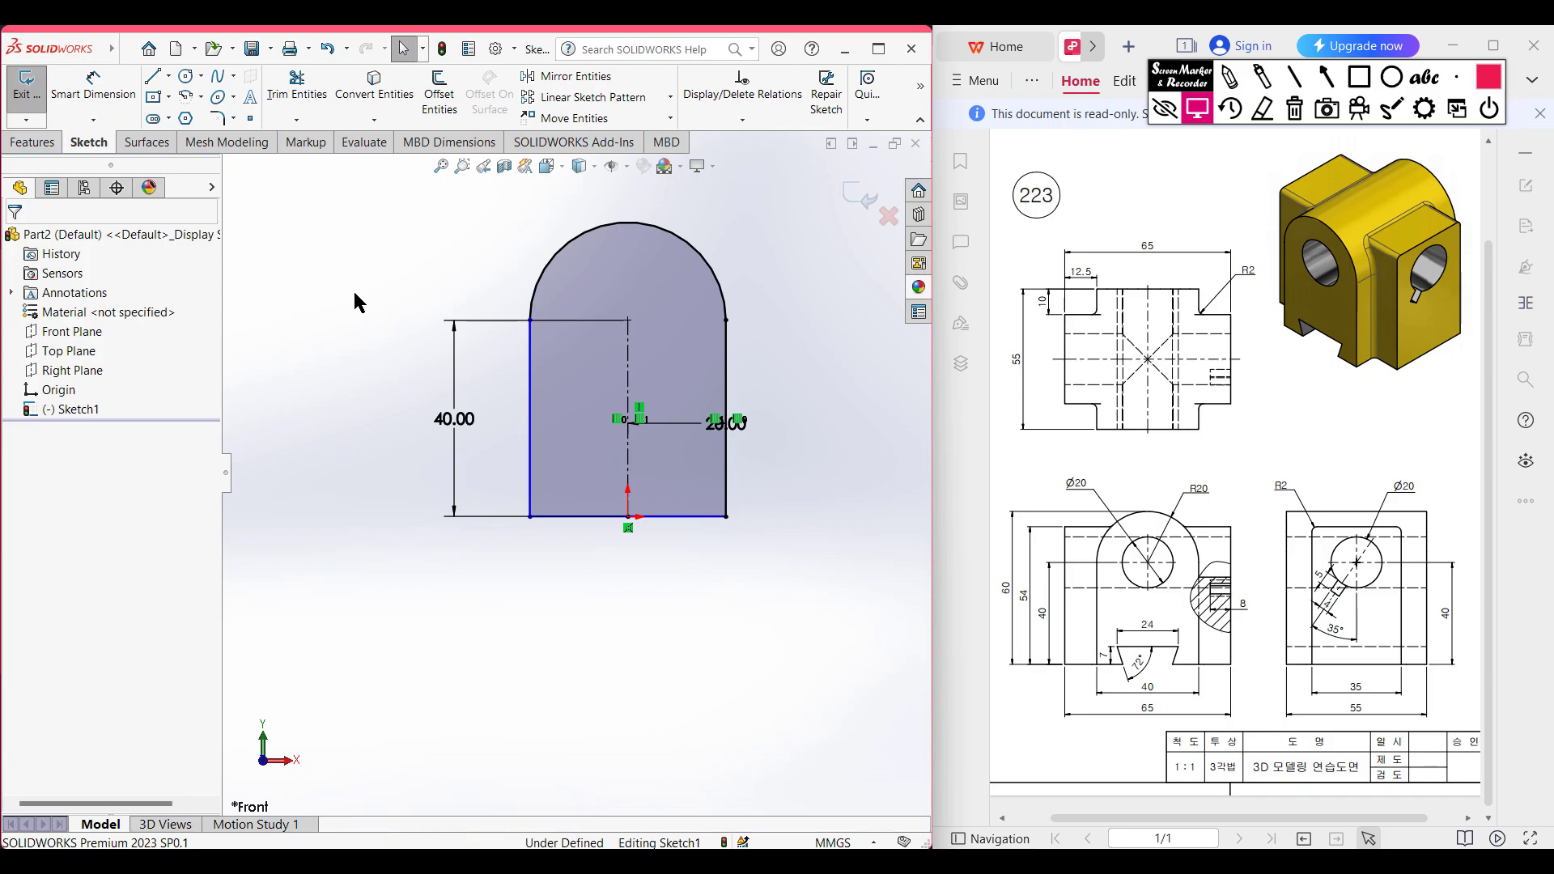
{"action": "key", "text": "ctrl+7"}
Extrude the arch sketch to a 55 mm depth with the Mid Plane end condition
{"action": "left_click", "coordinate": [31, 140]}
{"action": "left_click", "coordinate": [33, 101]}
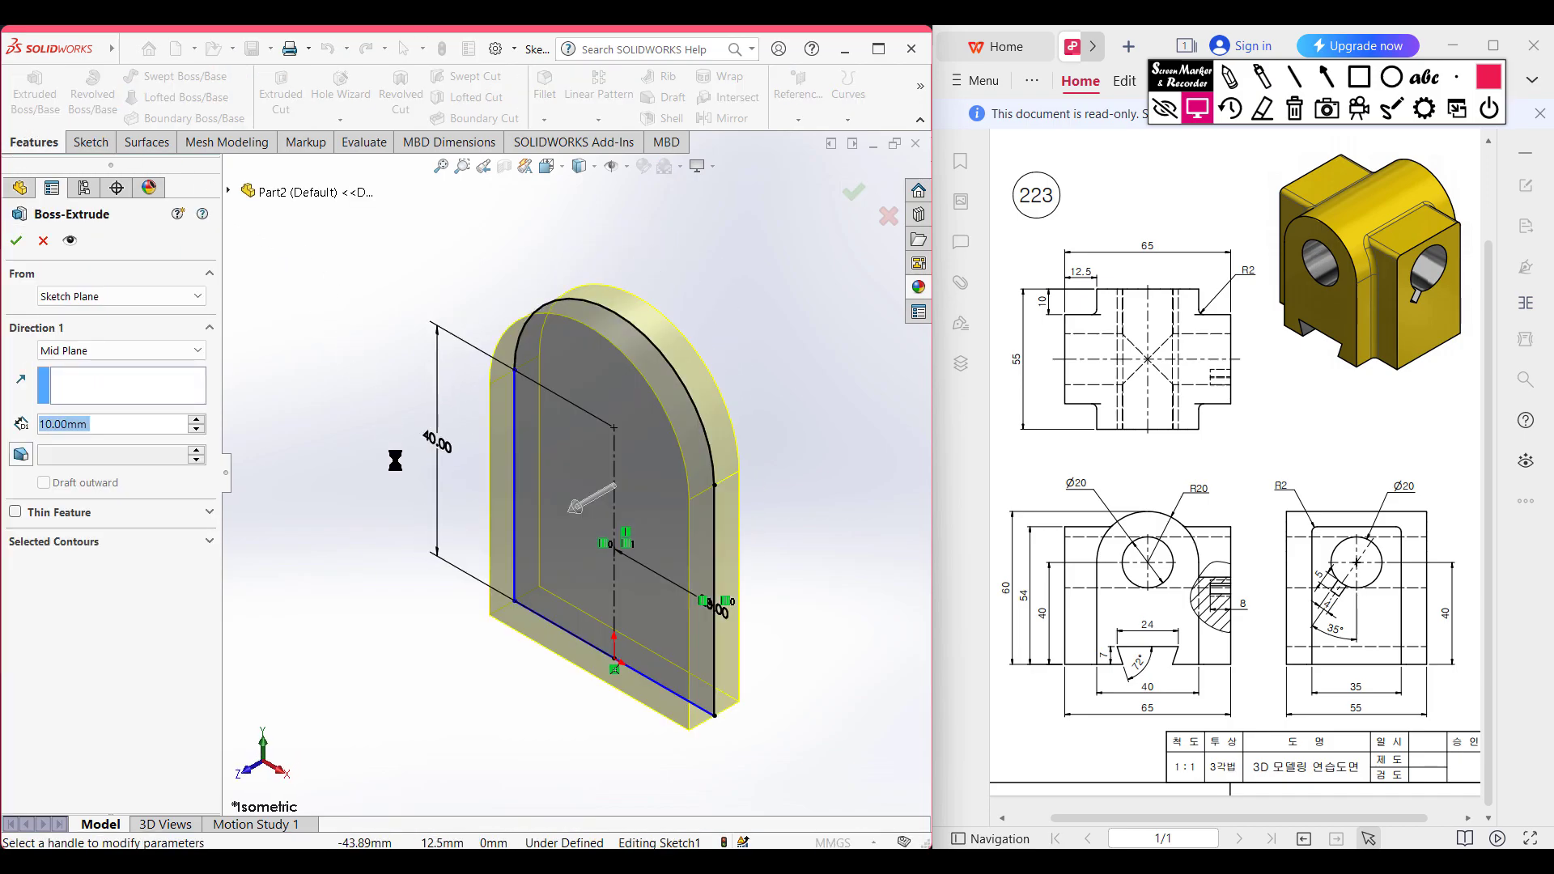
{"action": "type", "text": "55"}
{"action": "key", "text": "Return"}
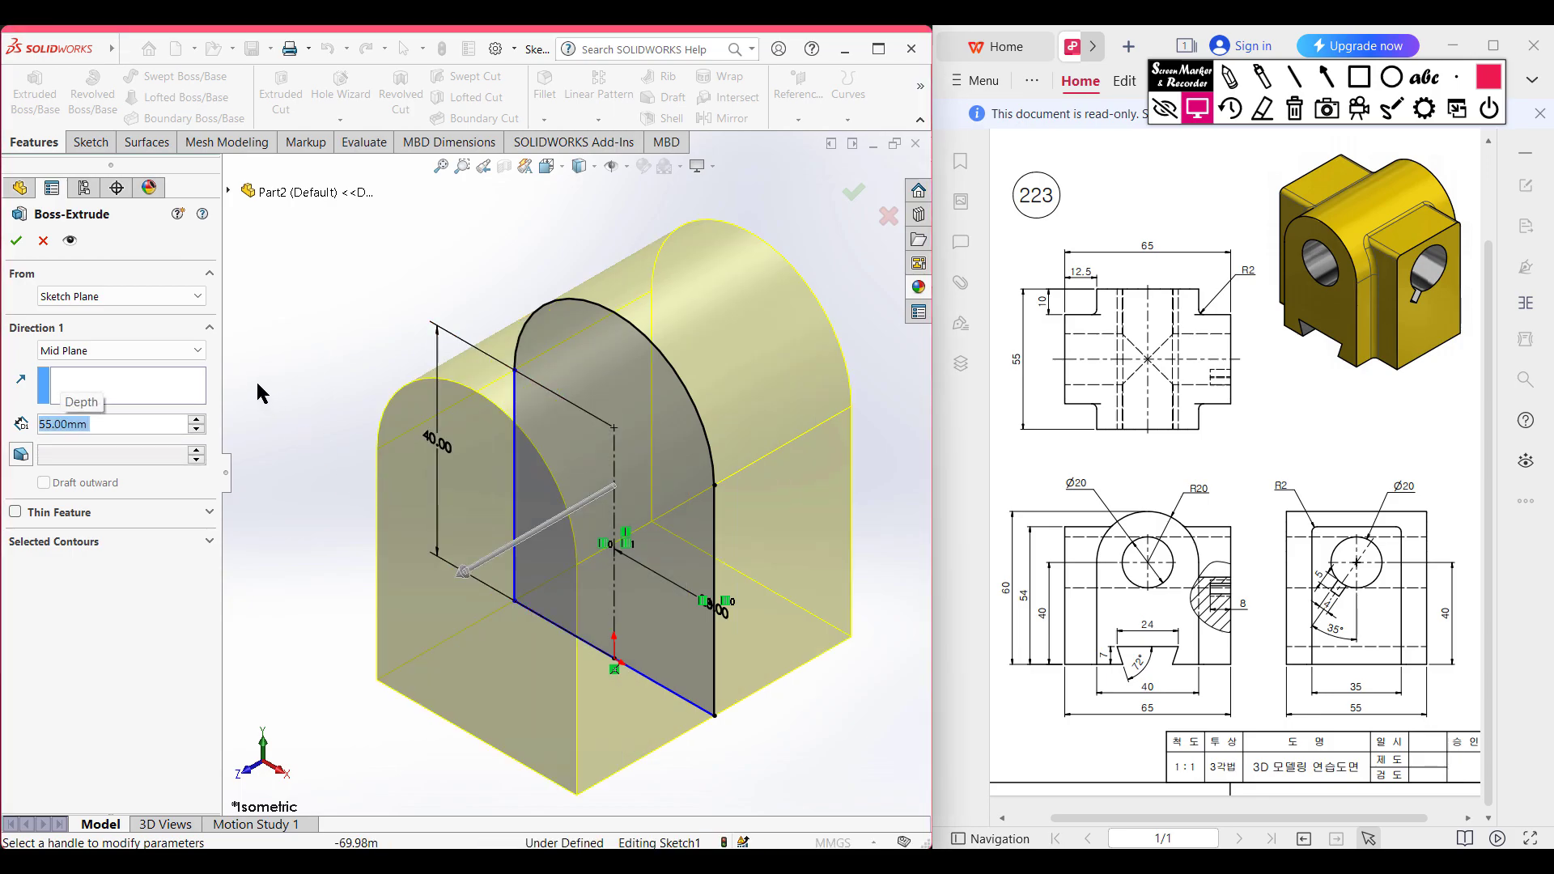
{"action": "left_click", "coordinate": [159, 349]}
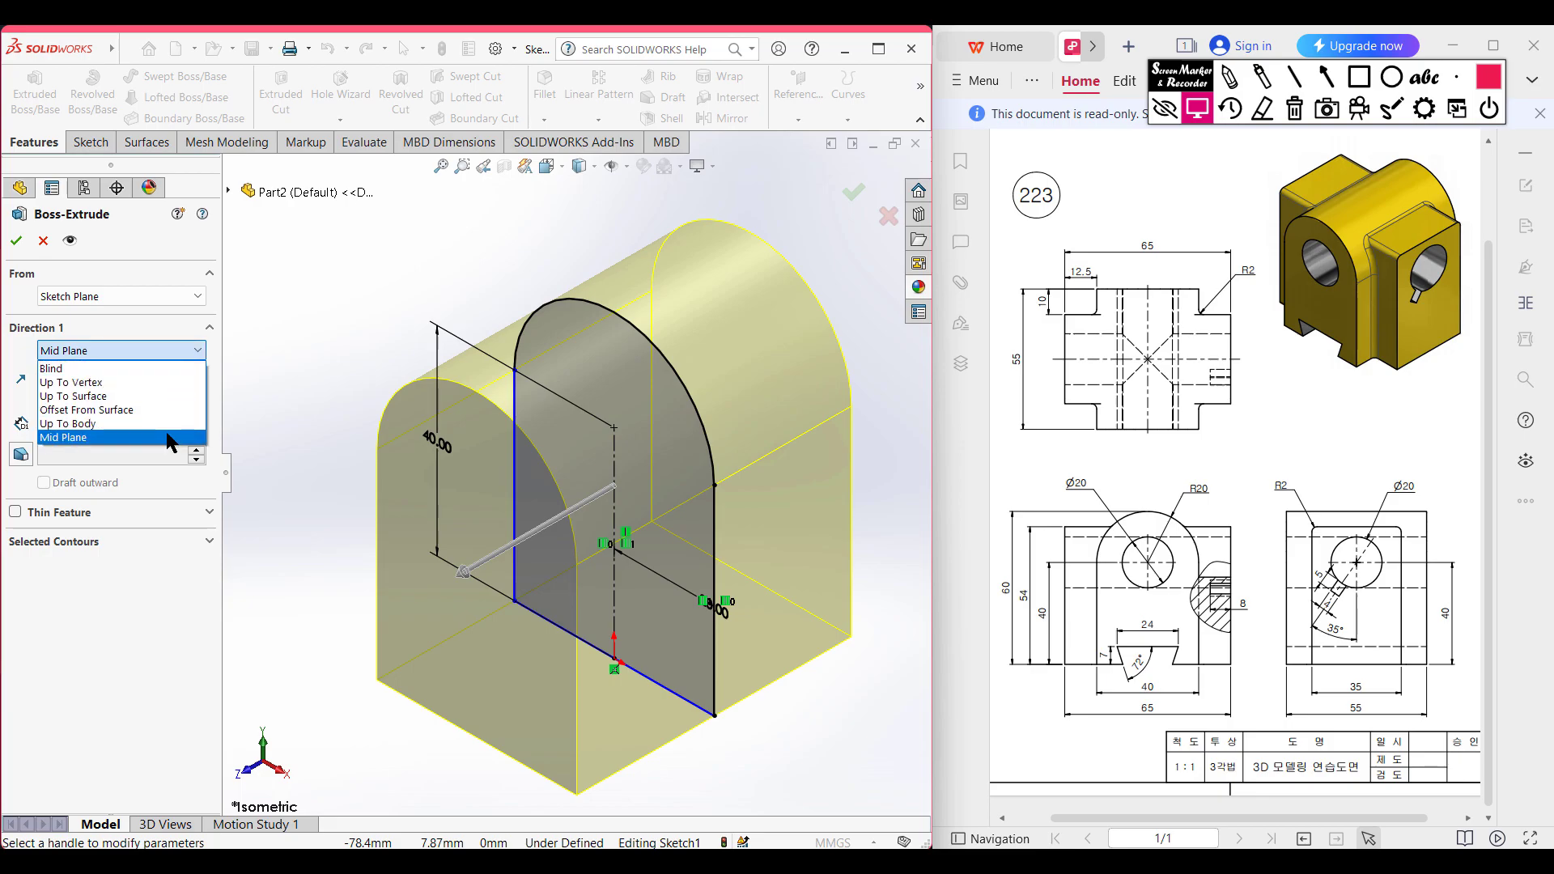
{"action": "left_click", "coordinate": [170, 441]}
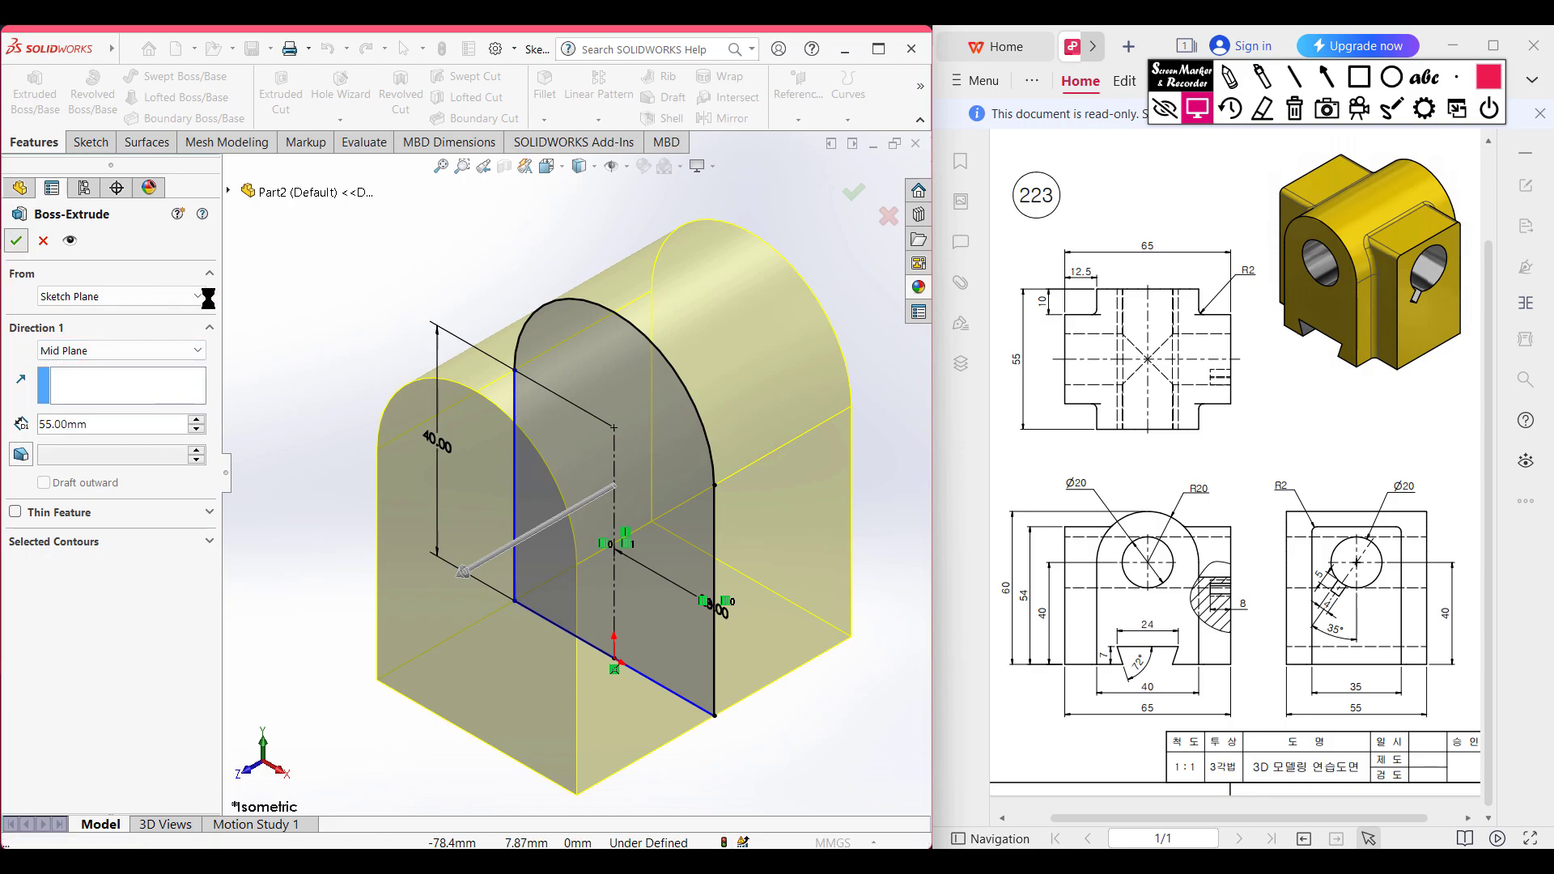
{"action": "key", "text": "Return"}
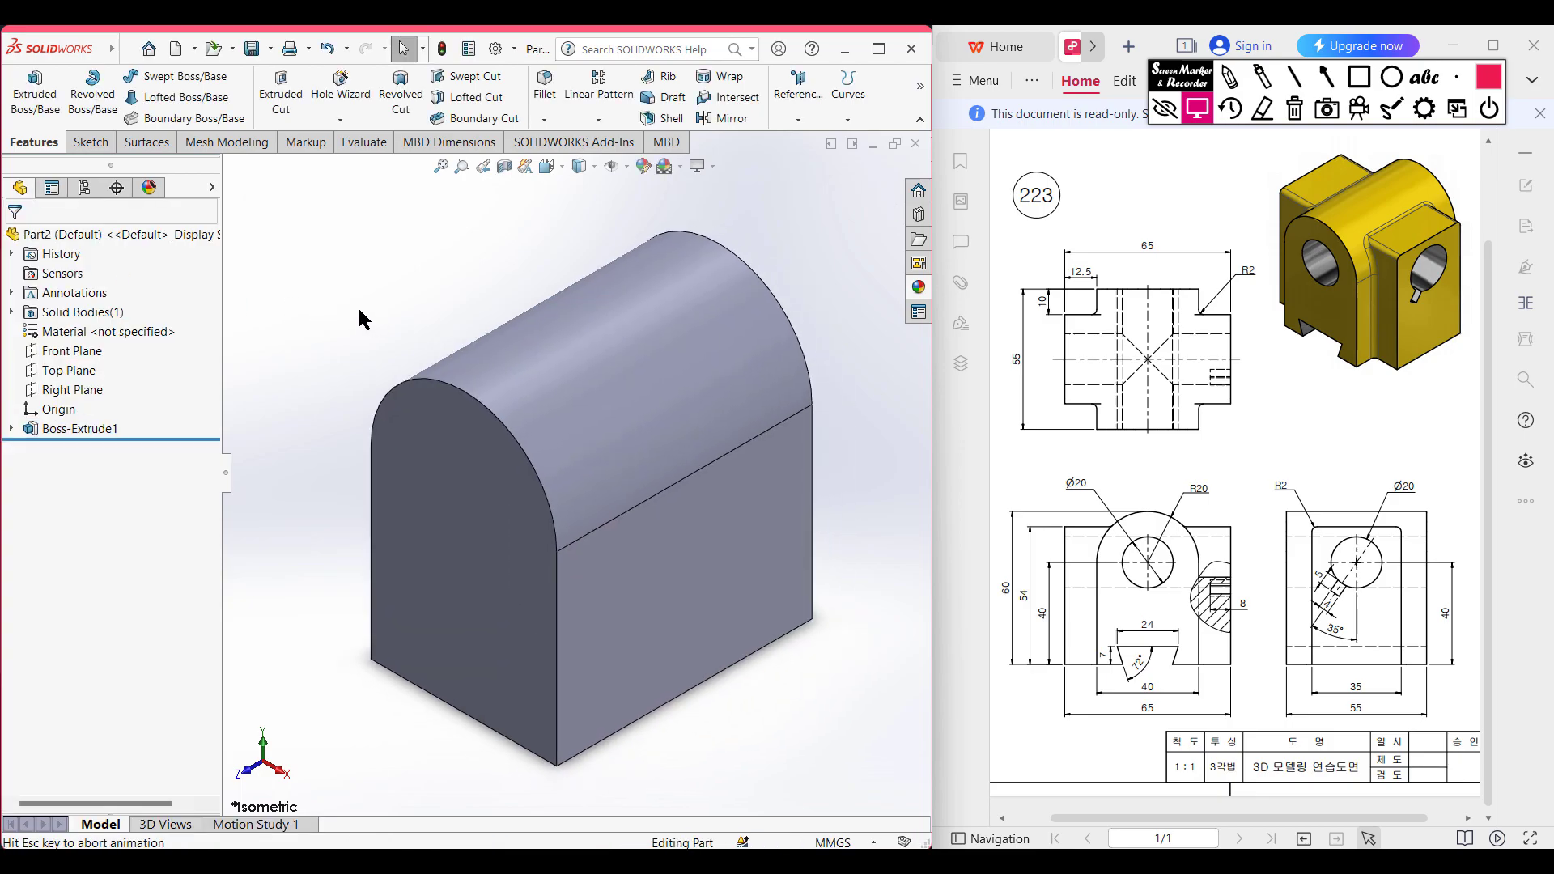
Start a Right Plane sketch with a 54 mm vertical centerline from the origin
{"action": "right_click", "coordinate": [73, 391]}
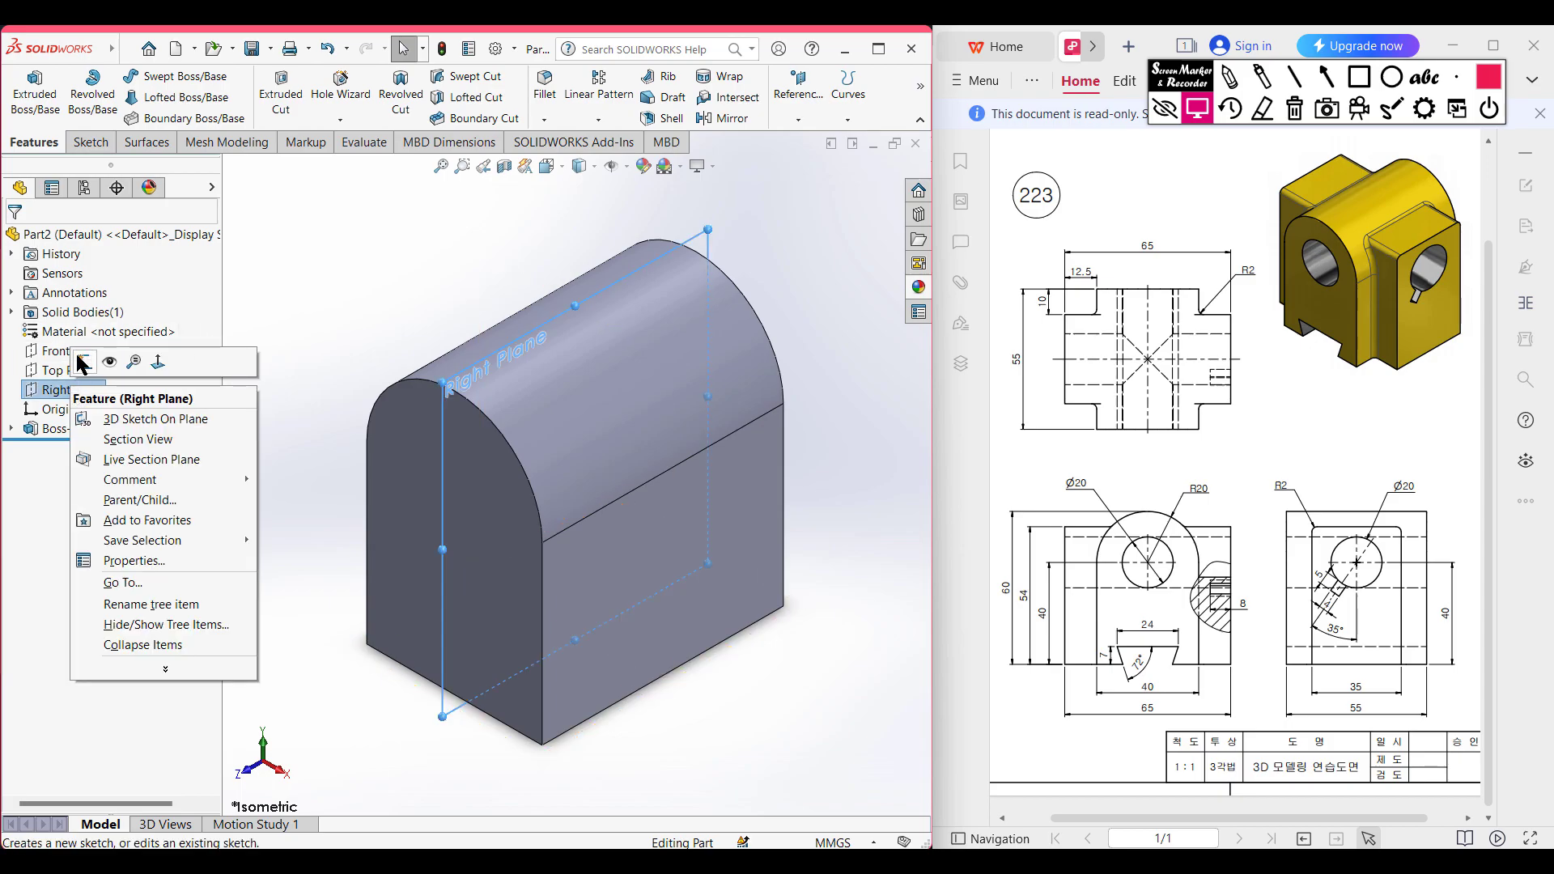
{"action": "left_click", "coordinate": [134, 364]}
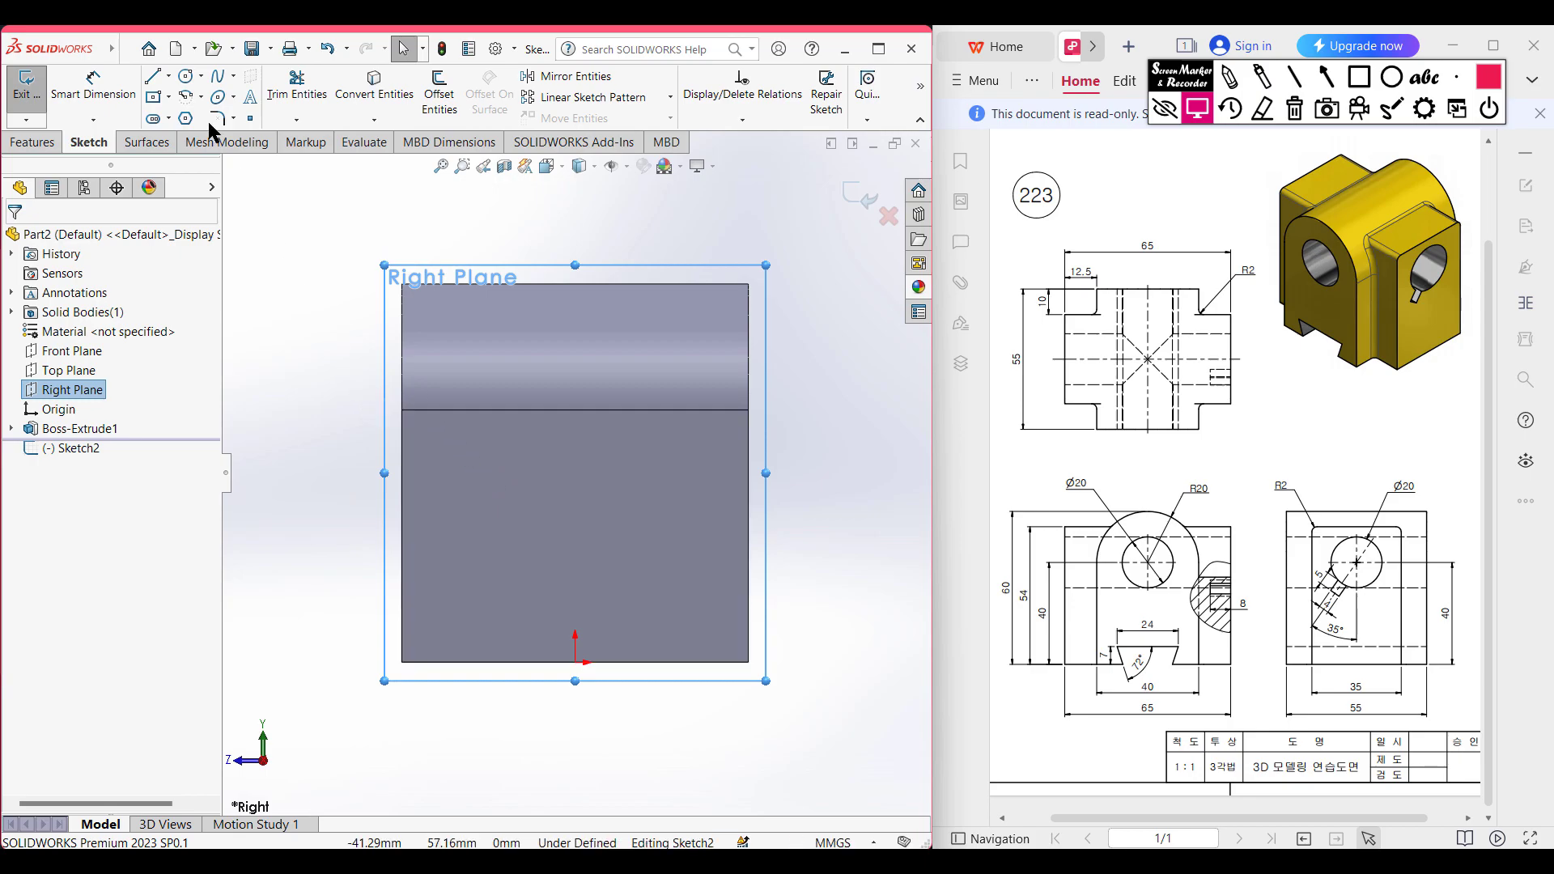
{"action": "left_click", "coordinate": [170, 76]}
{"action": "left_click", "coordinate": [188, 120]}
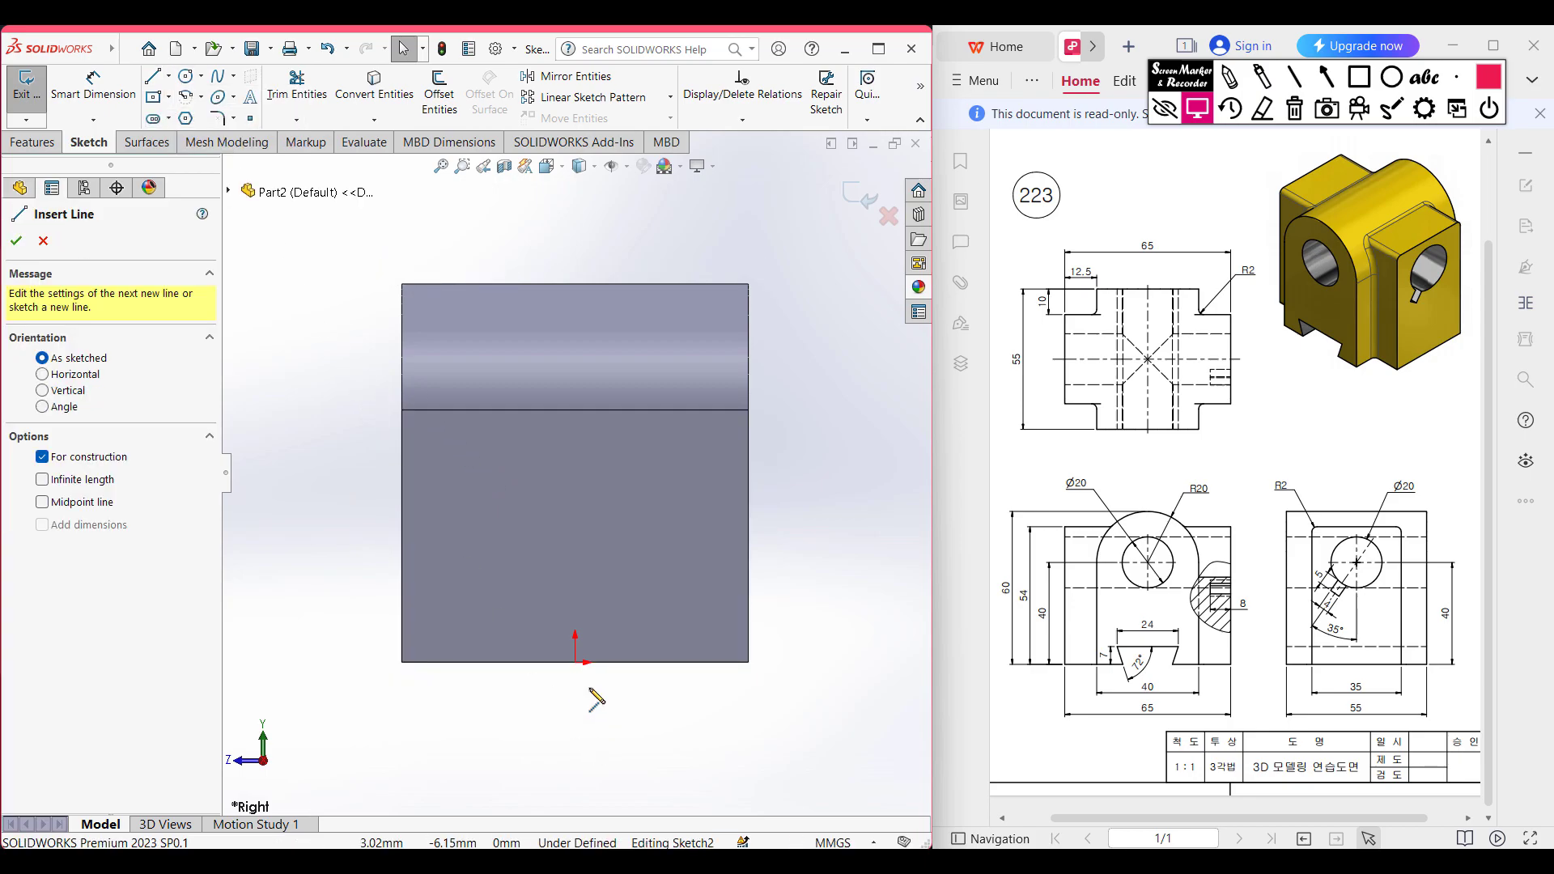
{"action": "left_click", "coordinate": [575, 662]}
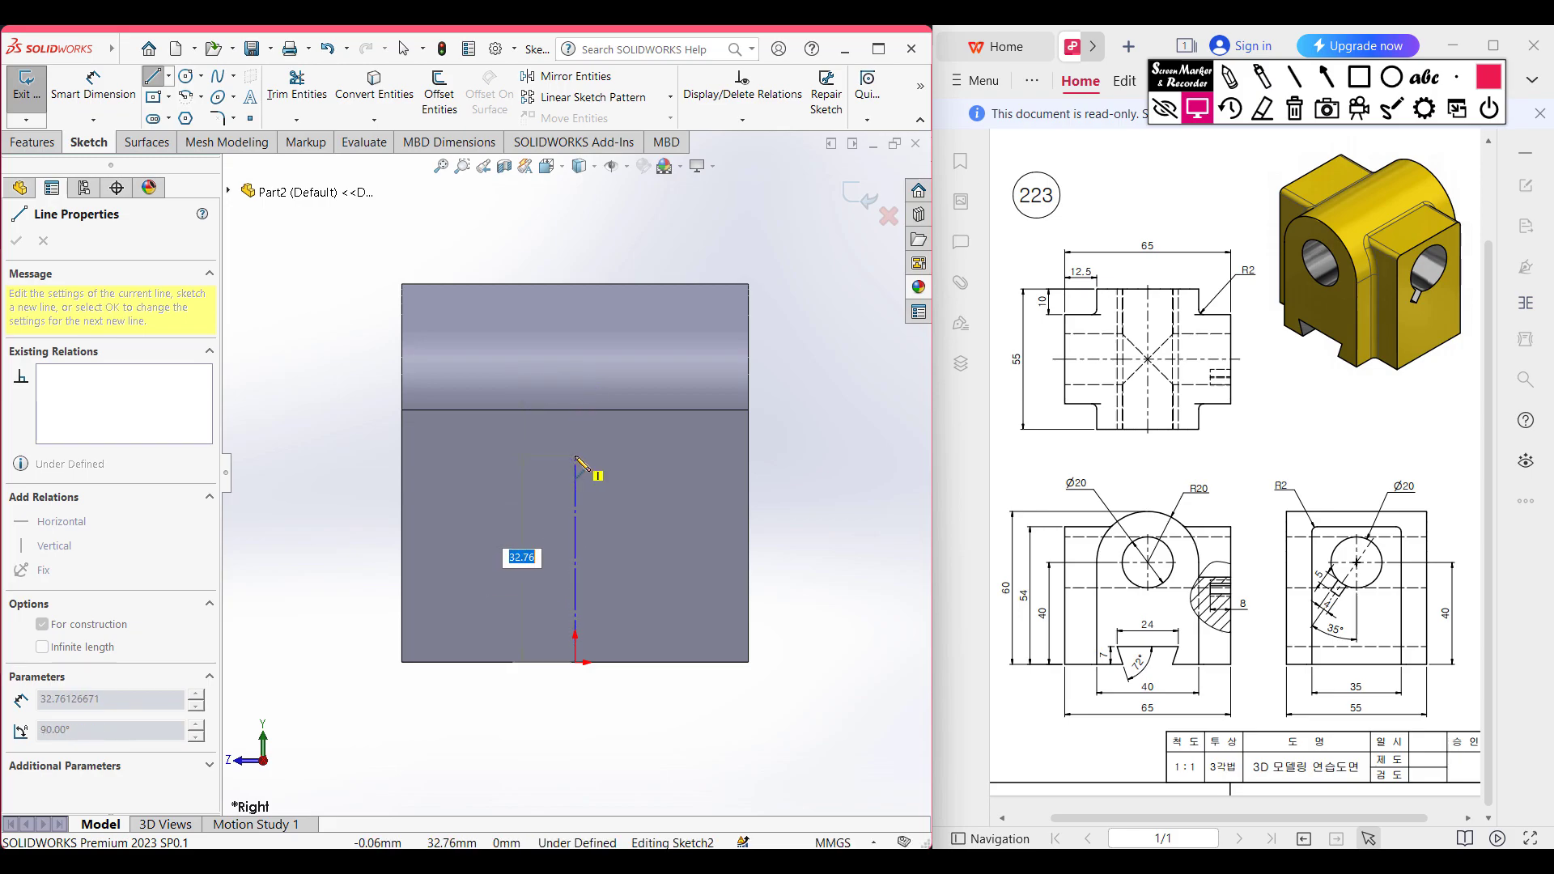
{"action": "type", "text": "54"}
{"action": "key", "text": "Return"}
{"action": "key", "text": "Escape"}
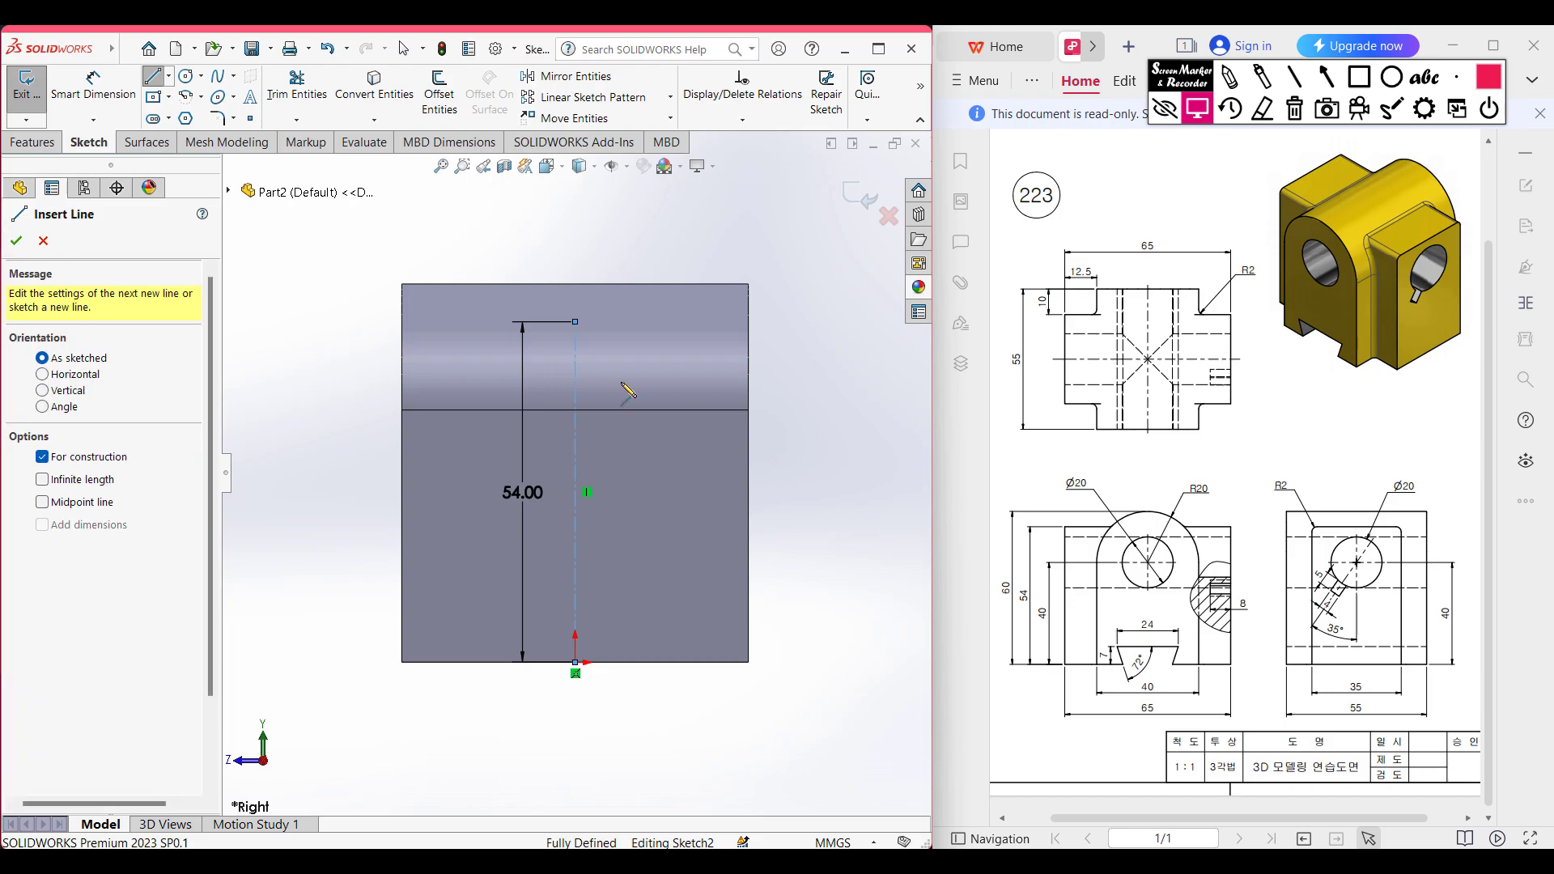
{"action": "key", "text": "Escape"}
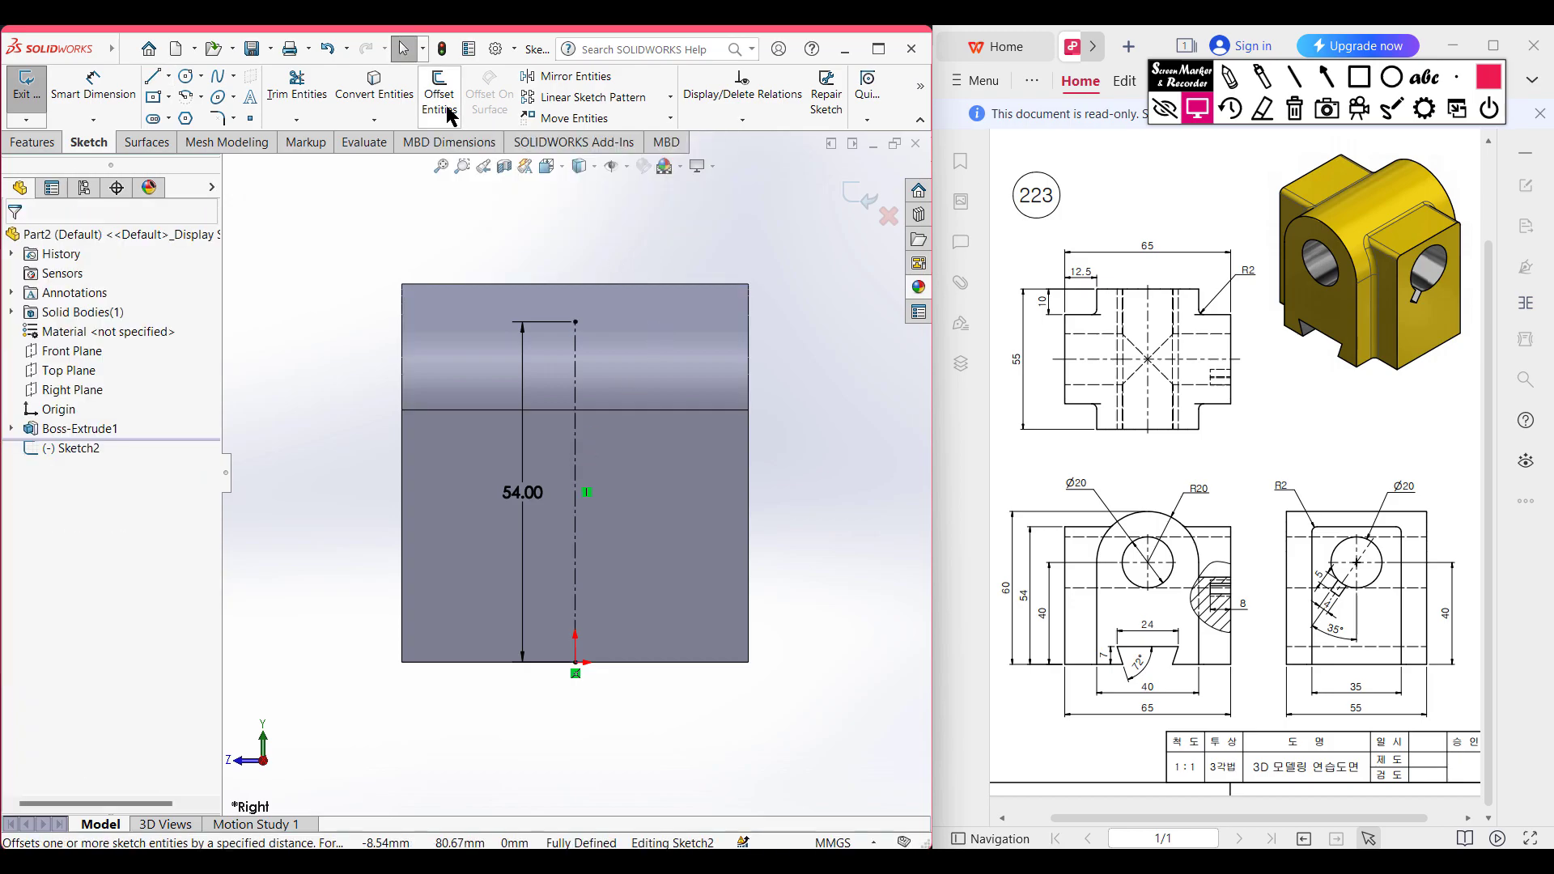
Offset the centerline 35/2 mm to each side into a closed rectangle
{"action": "left_click", "coordinate": [445, 104]}
{"action": "left_click", "coordinate": [577, 343]}
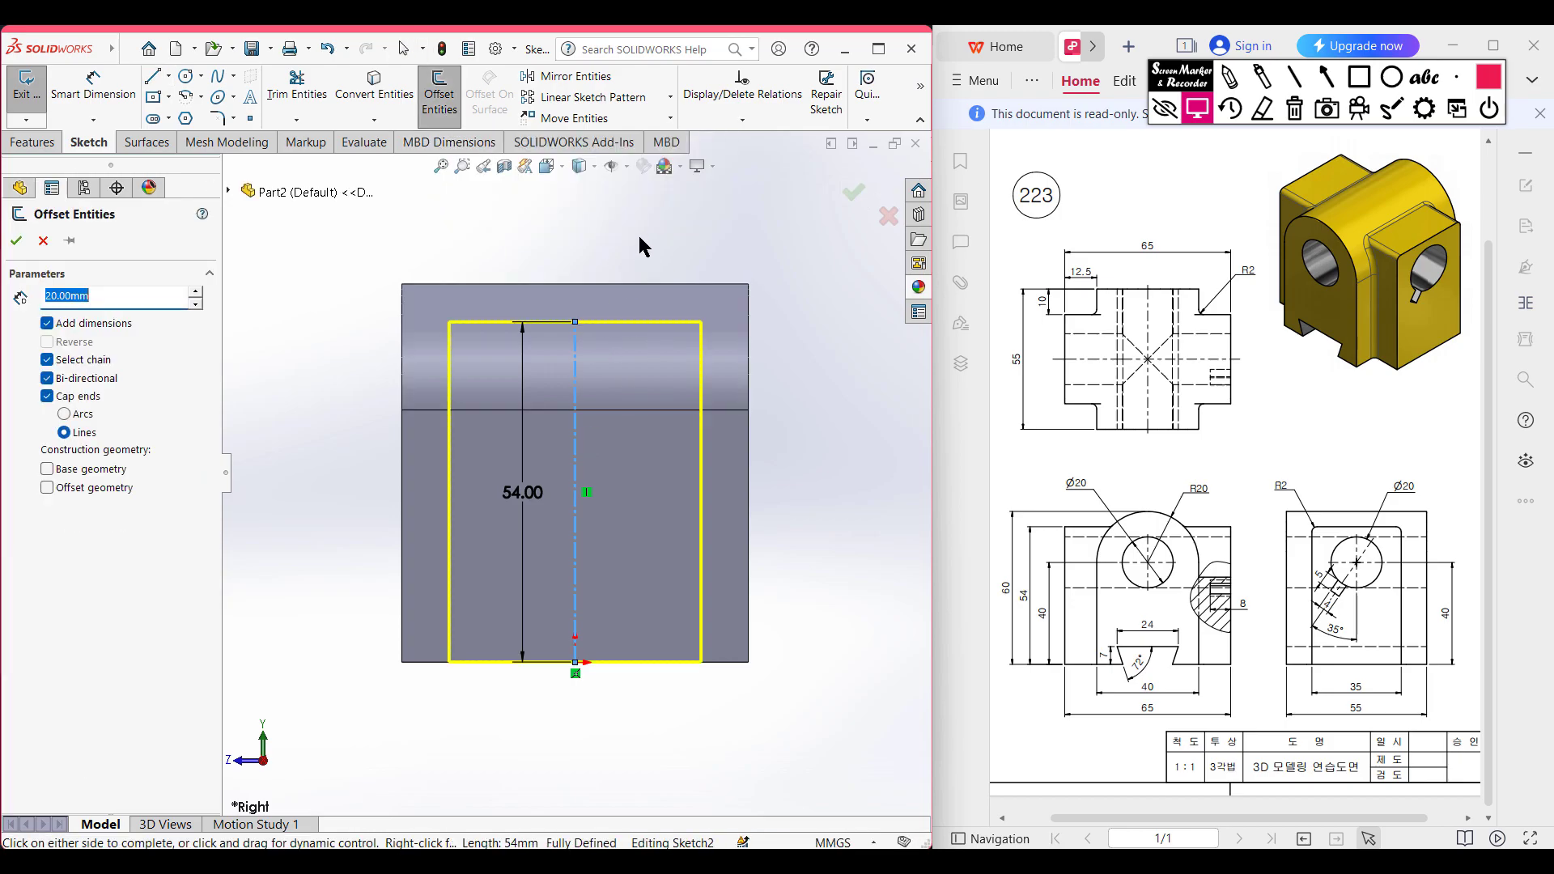
{"action": "type", "text": "35/2"}
{"action": "key", "text": "Return"}
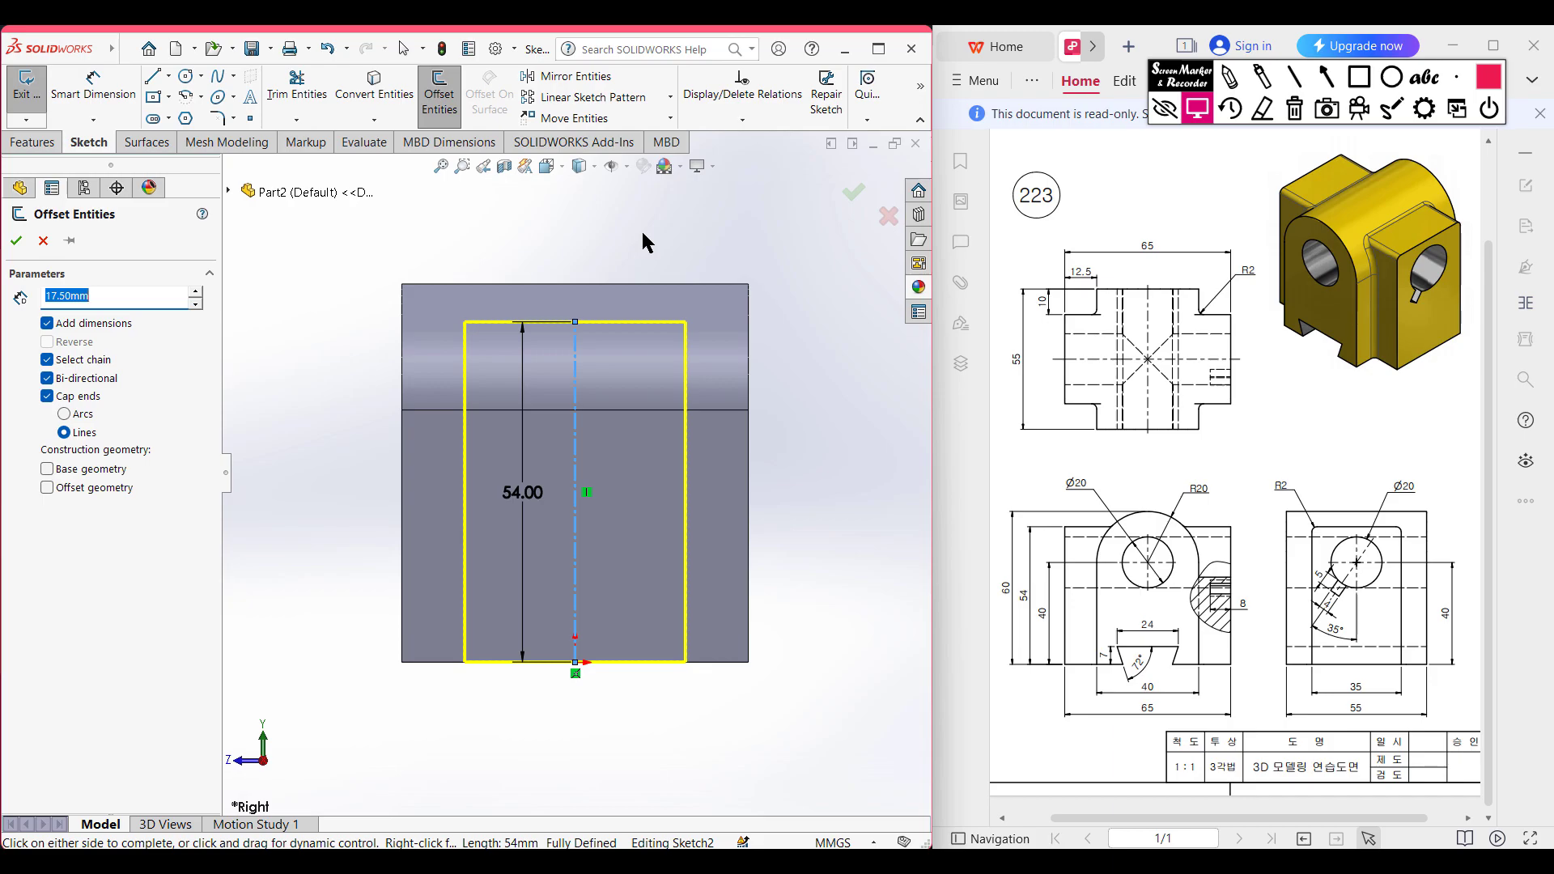
{"action": "left_click", "coordinate": [15, 240]}
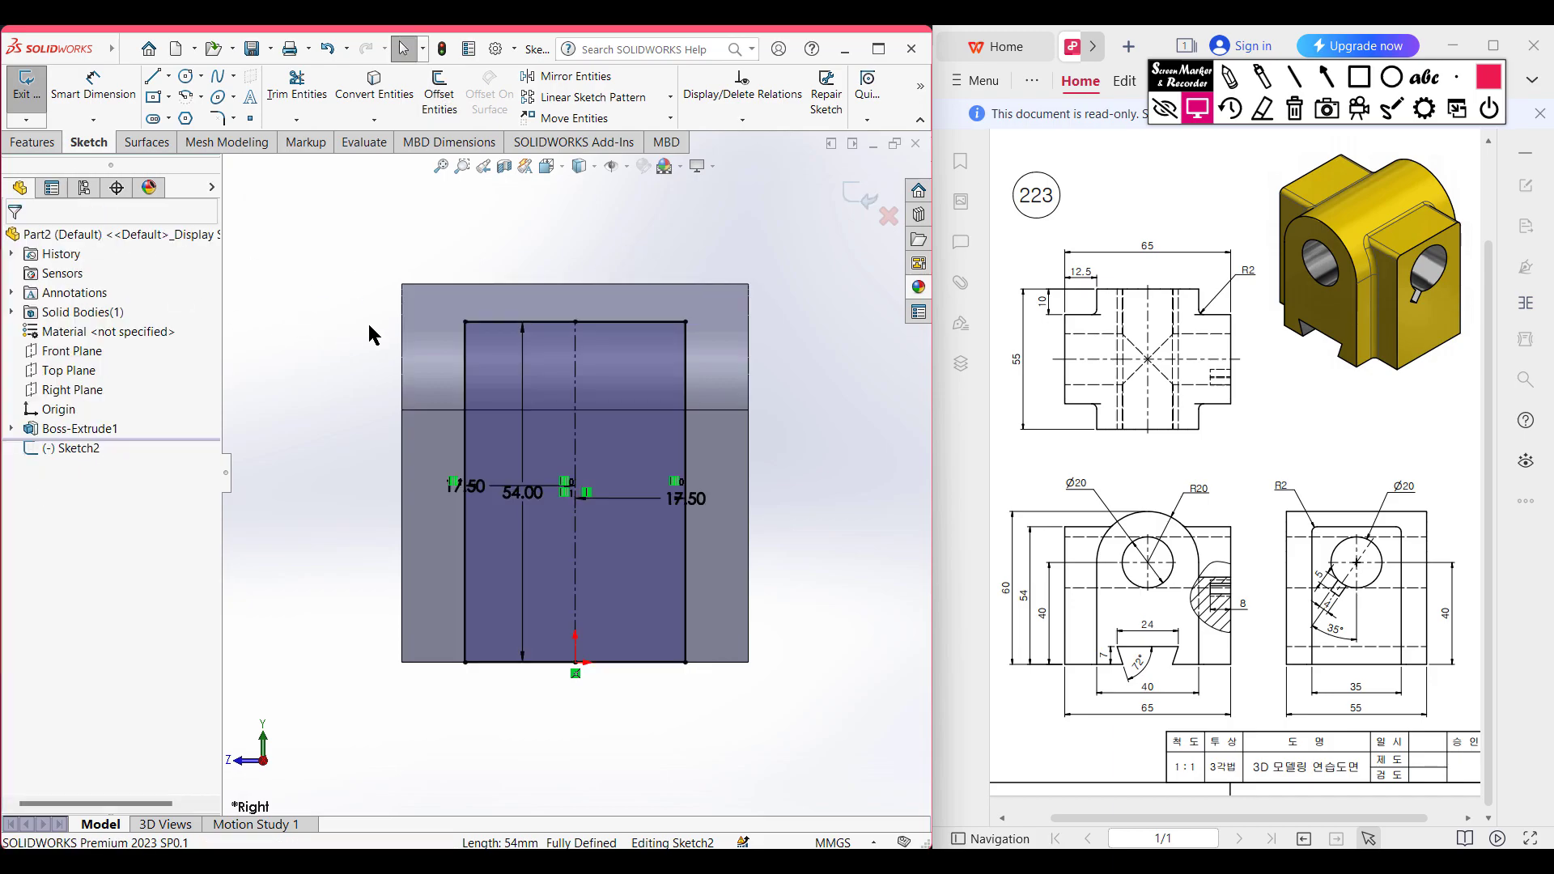
{"action": "key", "text": "ctrl+7"}
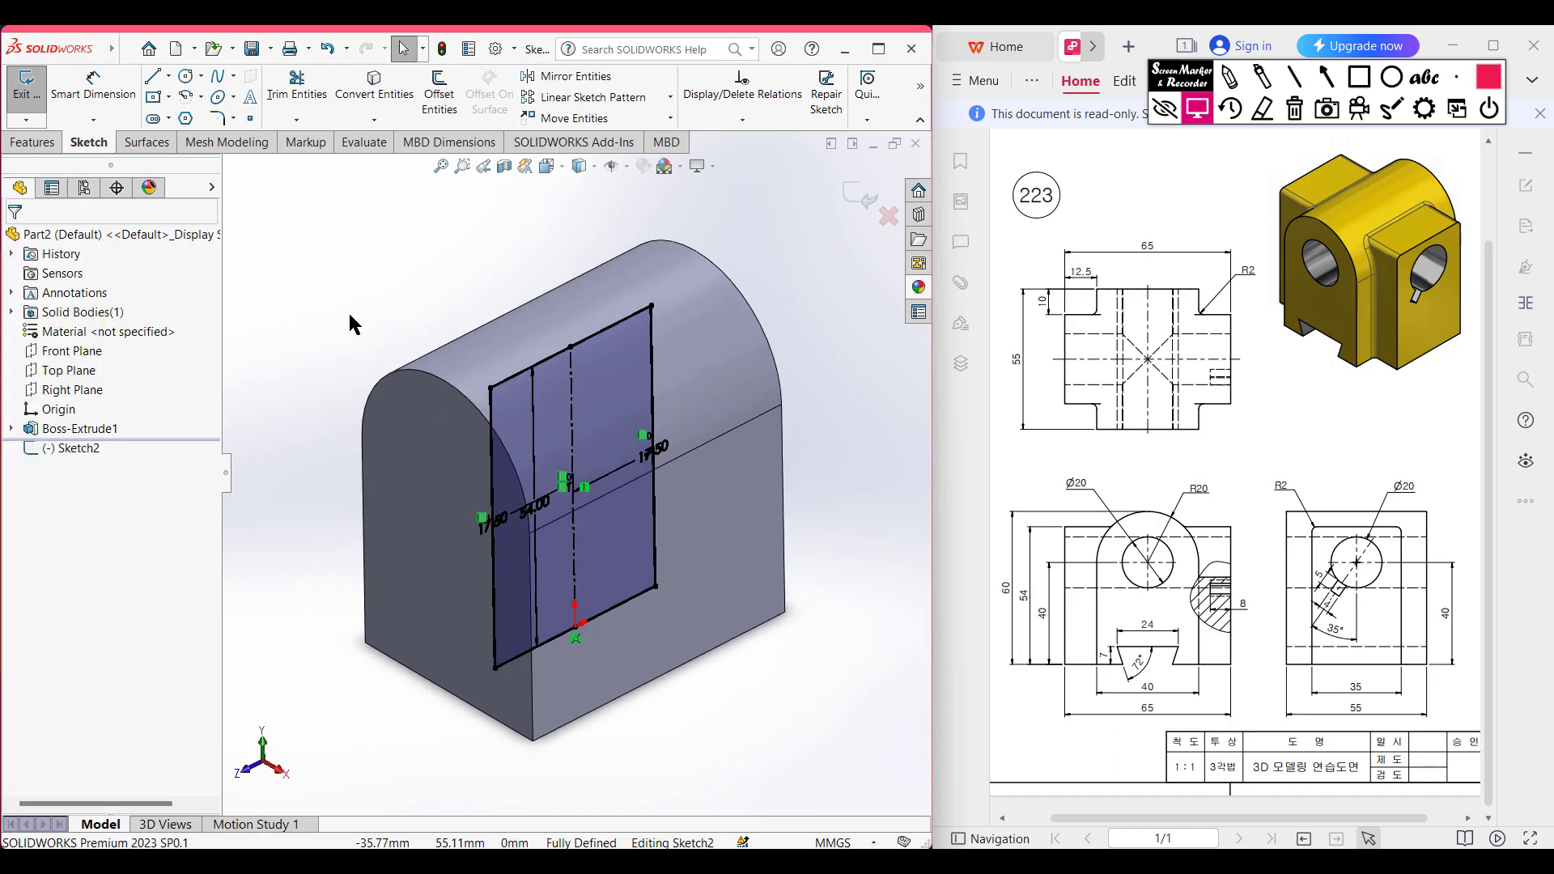
Extrude Sketch2 65 mm mid-plane into the block crossing the arch body
{"action": "left_click", "coordinate": [34, 142]}
{"action": "left_click", "coordinate": [35, 93]}
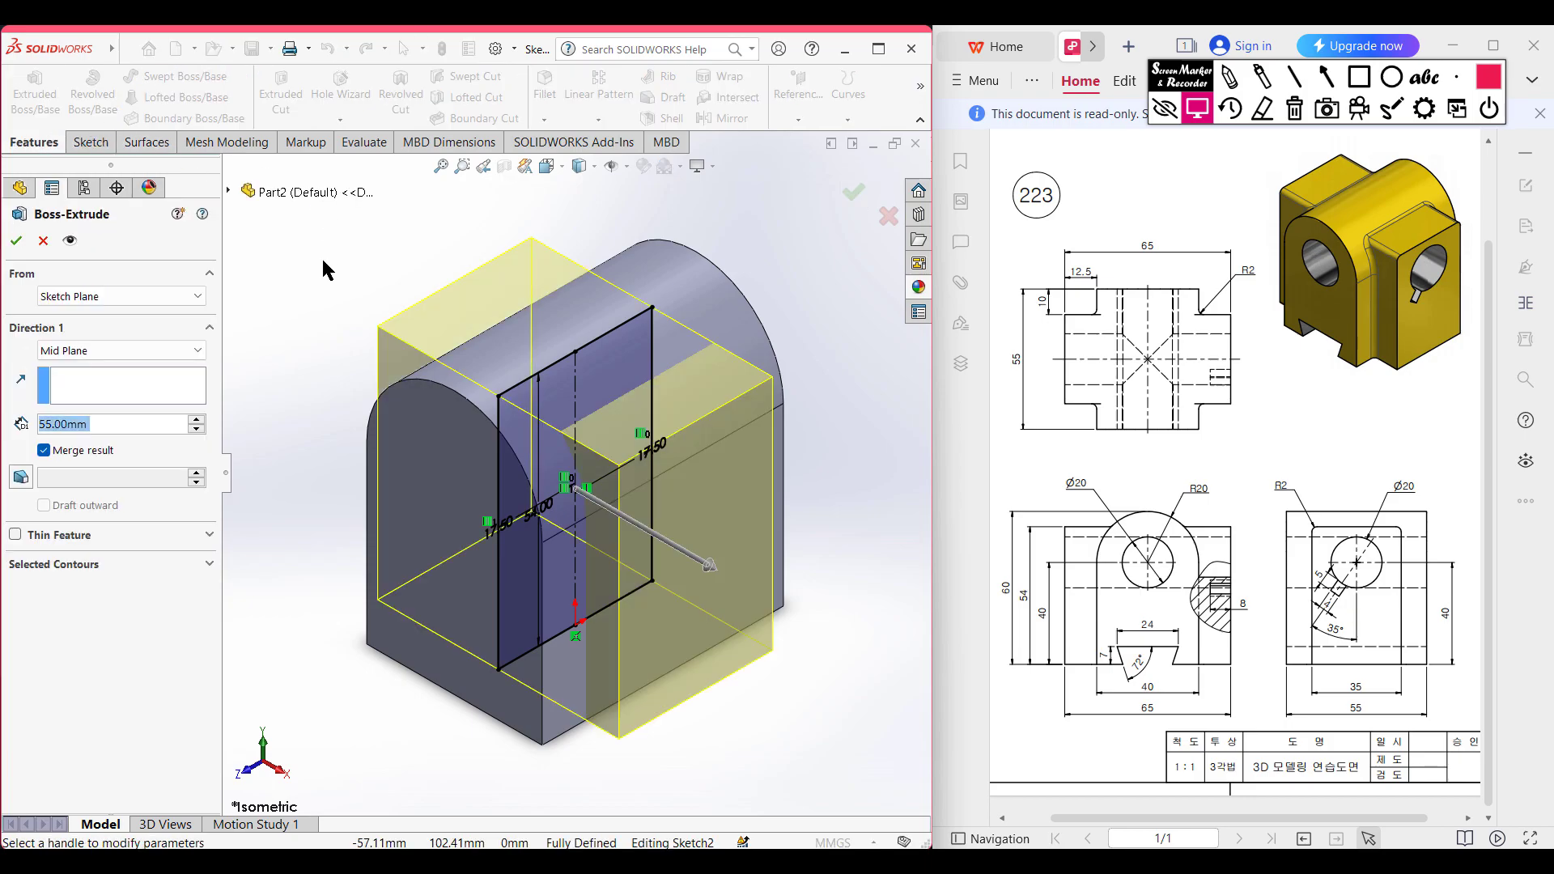
{"action": "type", "text": "65"}
{"action": "key", "text": "Return"}
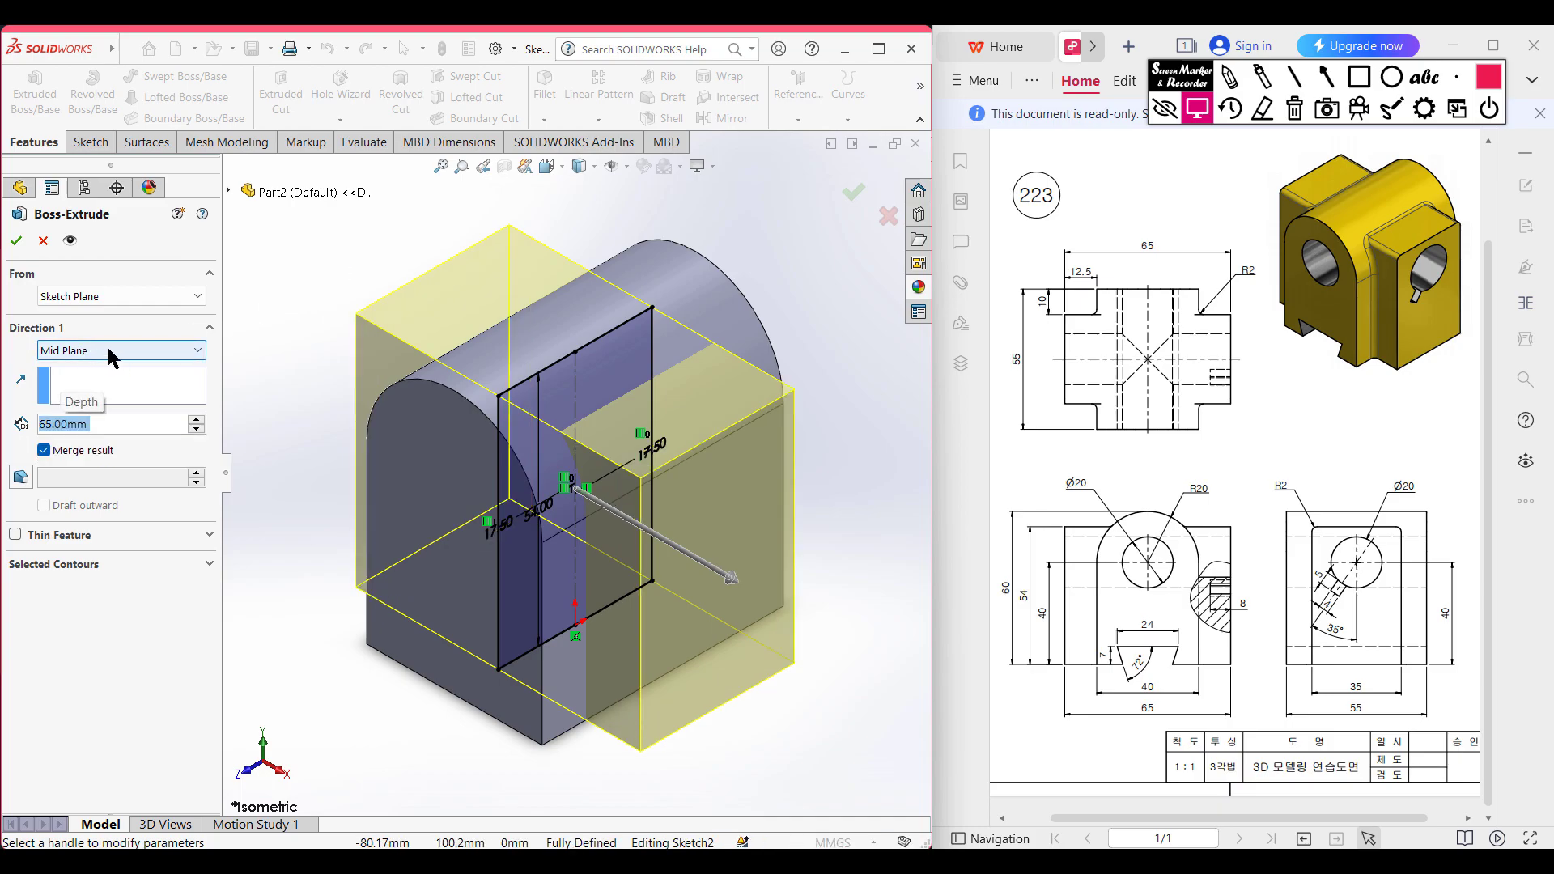
{"action": "left_click", "coordinate": [22, 240]}
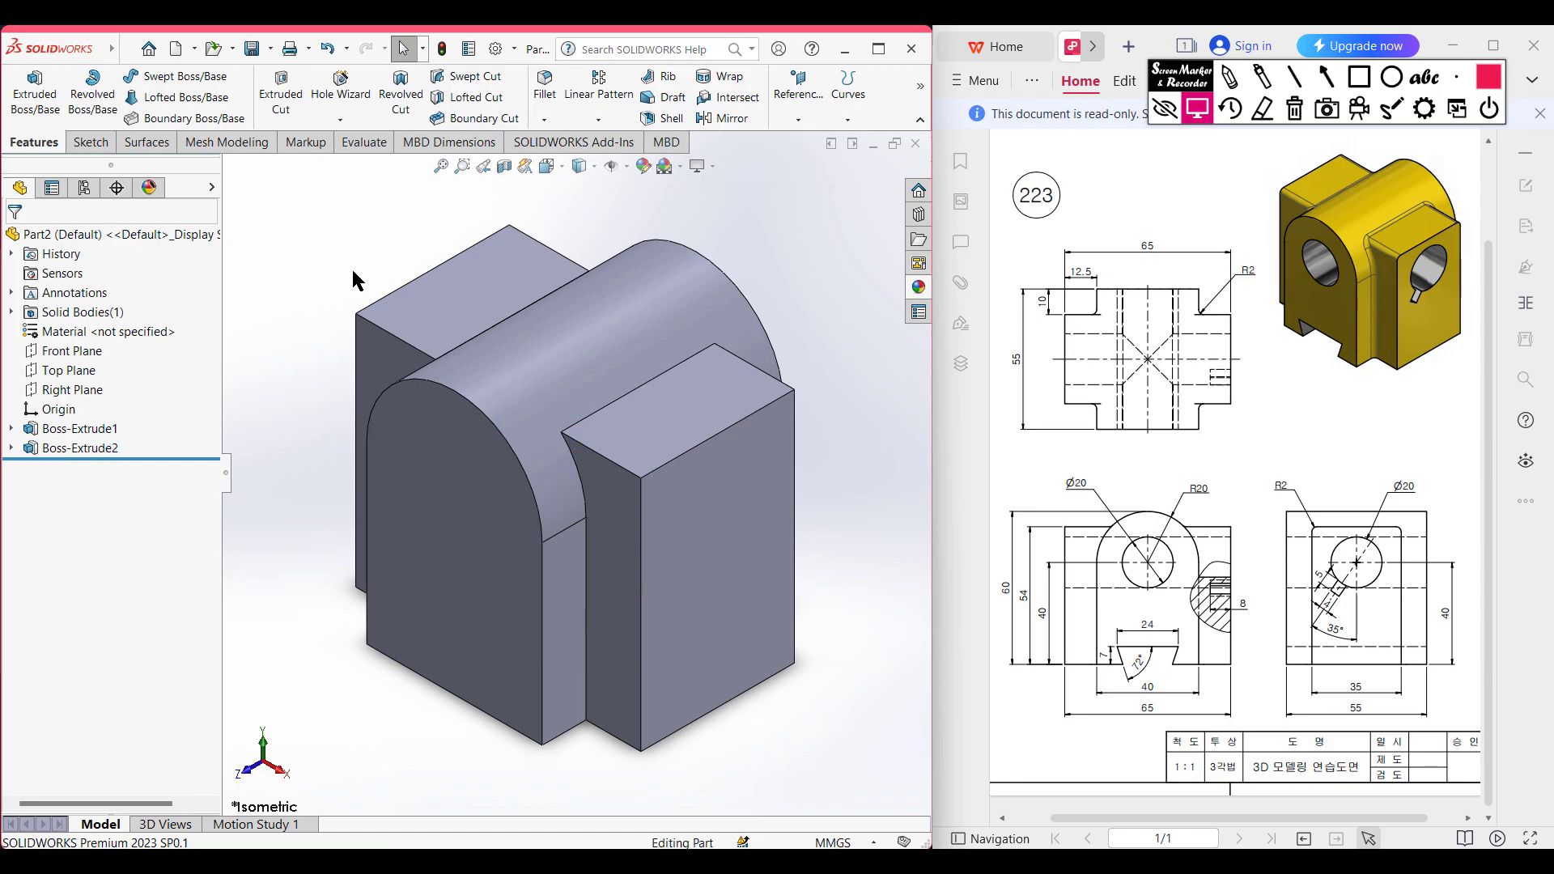
{"action": "left_click", "coordinate": [1229, 77]}
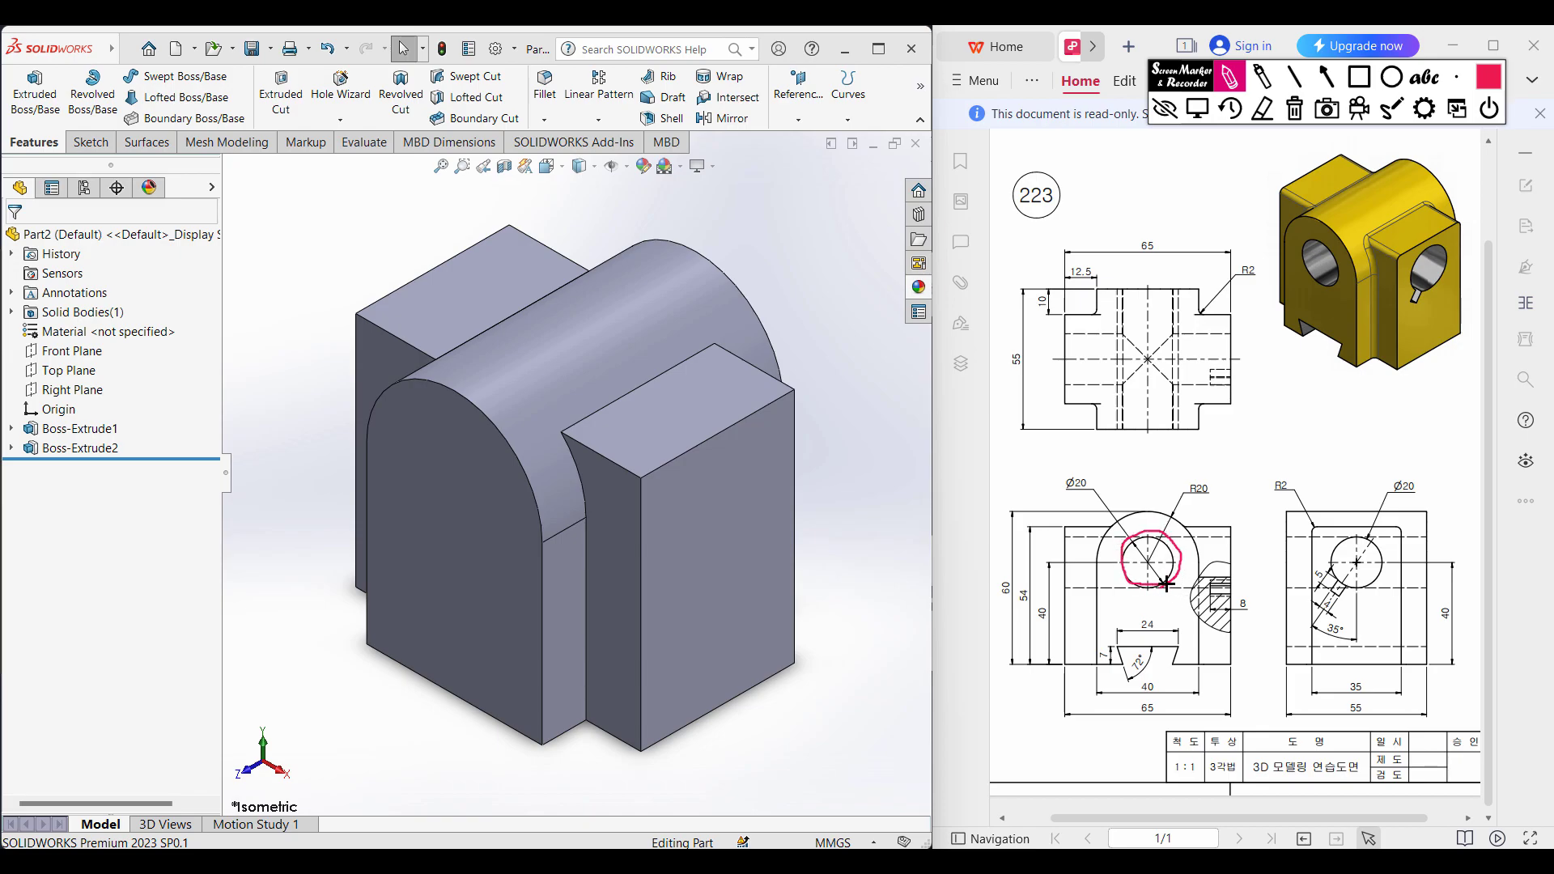
{"action": "left_click_drag", "start_coordinate": [1054, 488], "coordinate": [1090, 478]}
{"action": "mouse_move", "coordinate": [1115, 649]}
{"action": "left_mouse_down"}
{"action": "mouse_move", "coordinate": [1173, 665]}
{"action": "mouse_move", "coordinate": [1181, 647]}
{"action": "mouse_move", "coordinate": [1126, 641]}
{"action": "left_mouse_up"}
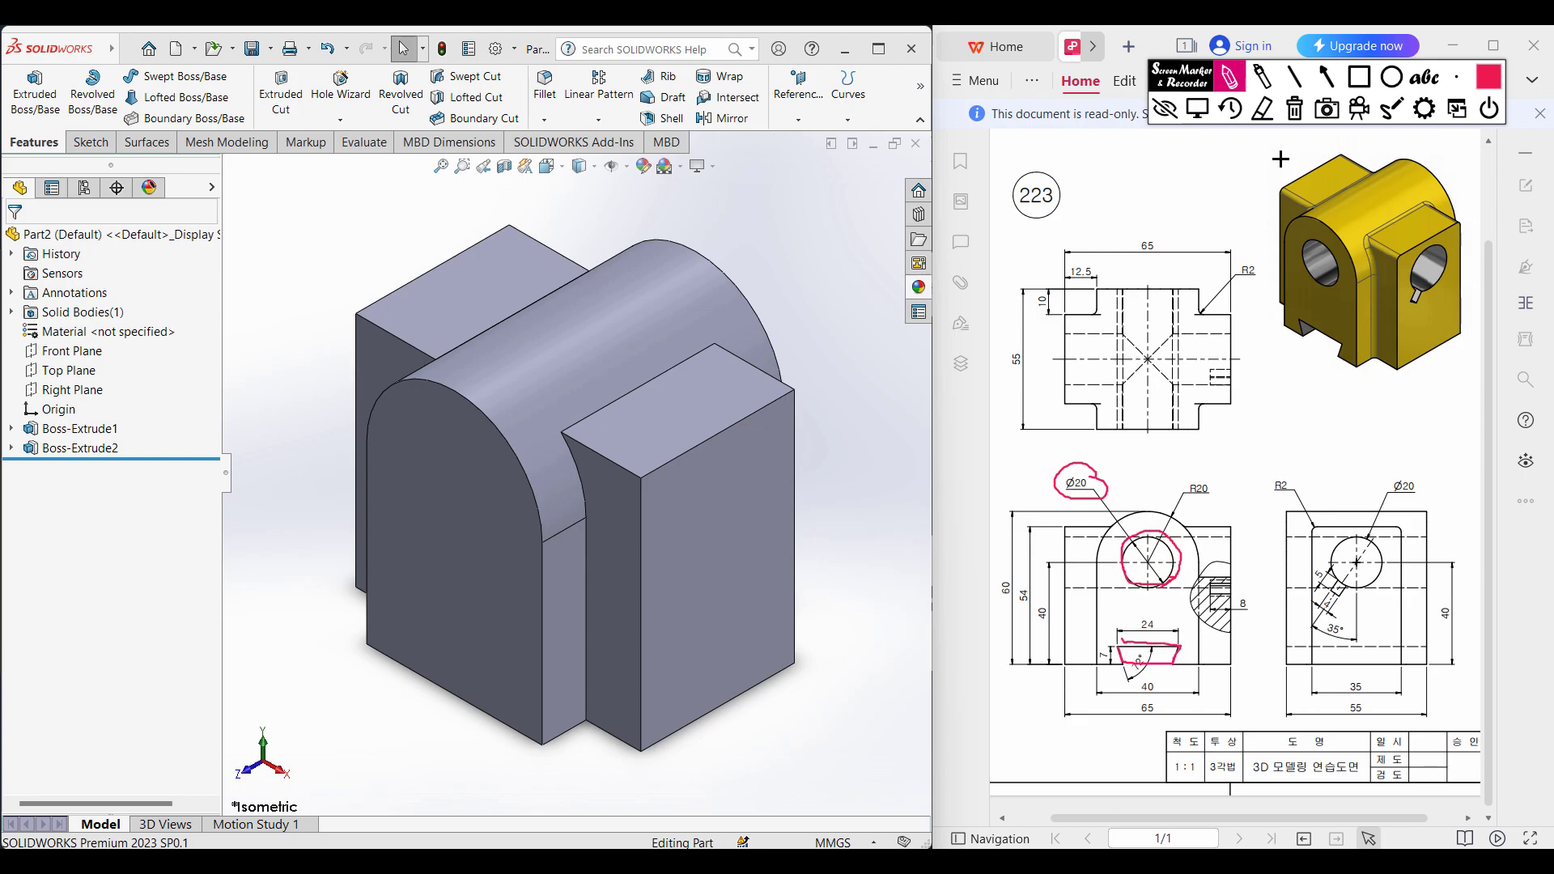
{"action": "left_click", "coordinate": [1294, 107]}
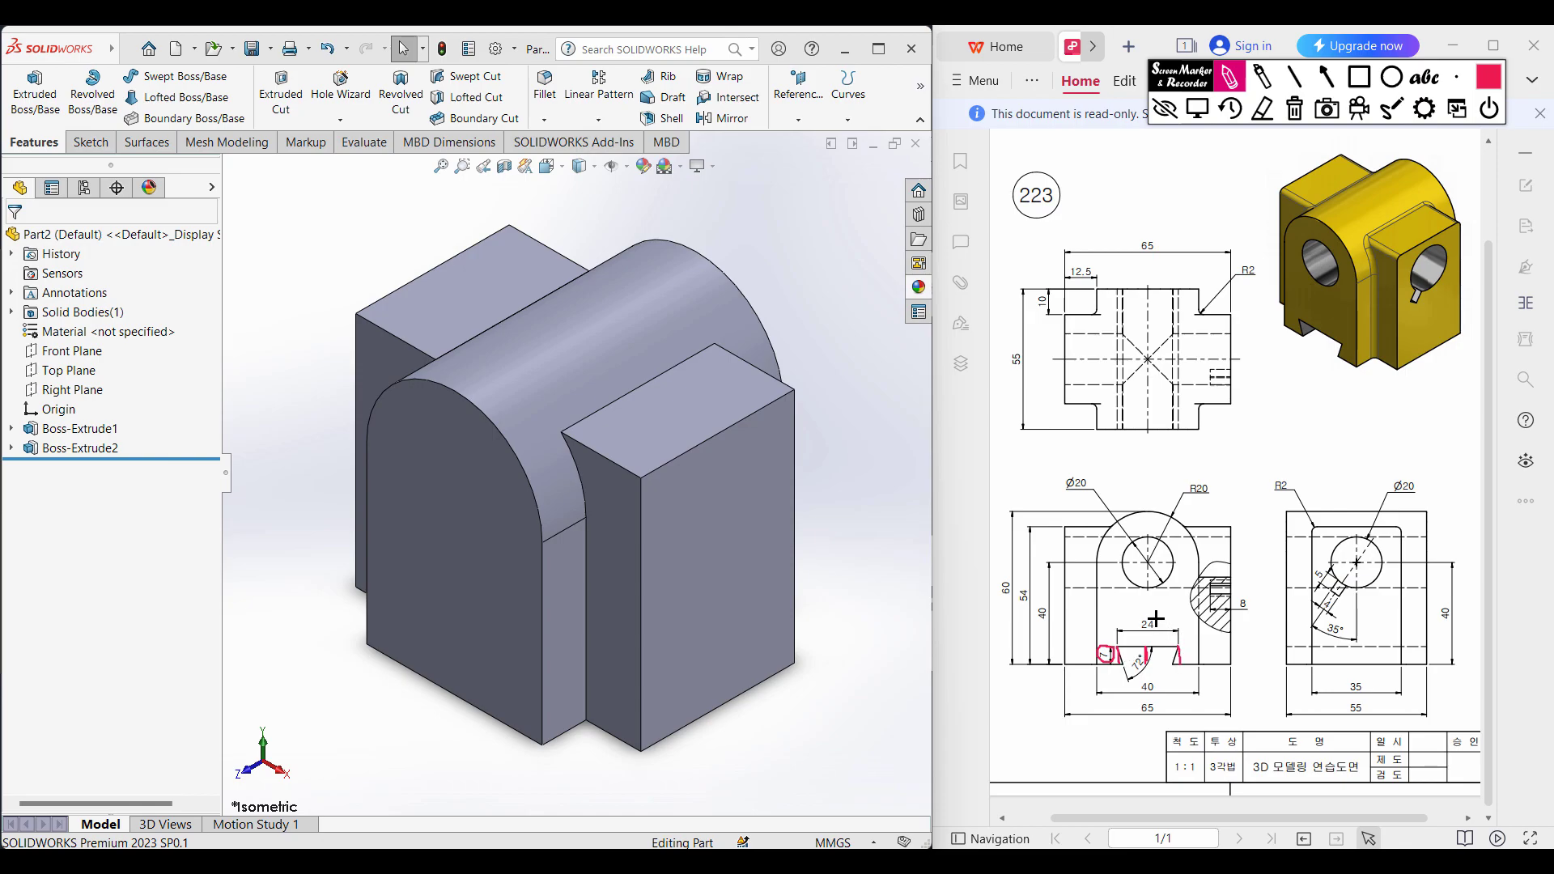
{"action": "left_click_drag", "start_coordinate": [1146, 628], "coordinate": [1170, 618]}
{"action": "left_click", "coordinate": [1294, 108]}
{"action": "left_click", "coordinate": [1294, 109]}
{"action": "mouse_move", "coordinate": [1153, 436]}
{"action": "left_mouse_down"}
{"action": "mouse_move", "coordinate": [1172, 285]}
{"action": "mouse_move", "coordinate": [1168, 326]}
{"action": "mouse_move", "coordinate": [1190, 299]}
{"action": "left_mouse_up"}
{"action": "left_click", "coordinate": [1294, 109]}
{"action": "left_click_drag", "start_coordinate": [1149, 433], "coordinate": [1139, 285]}
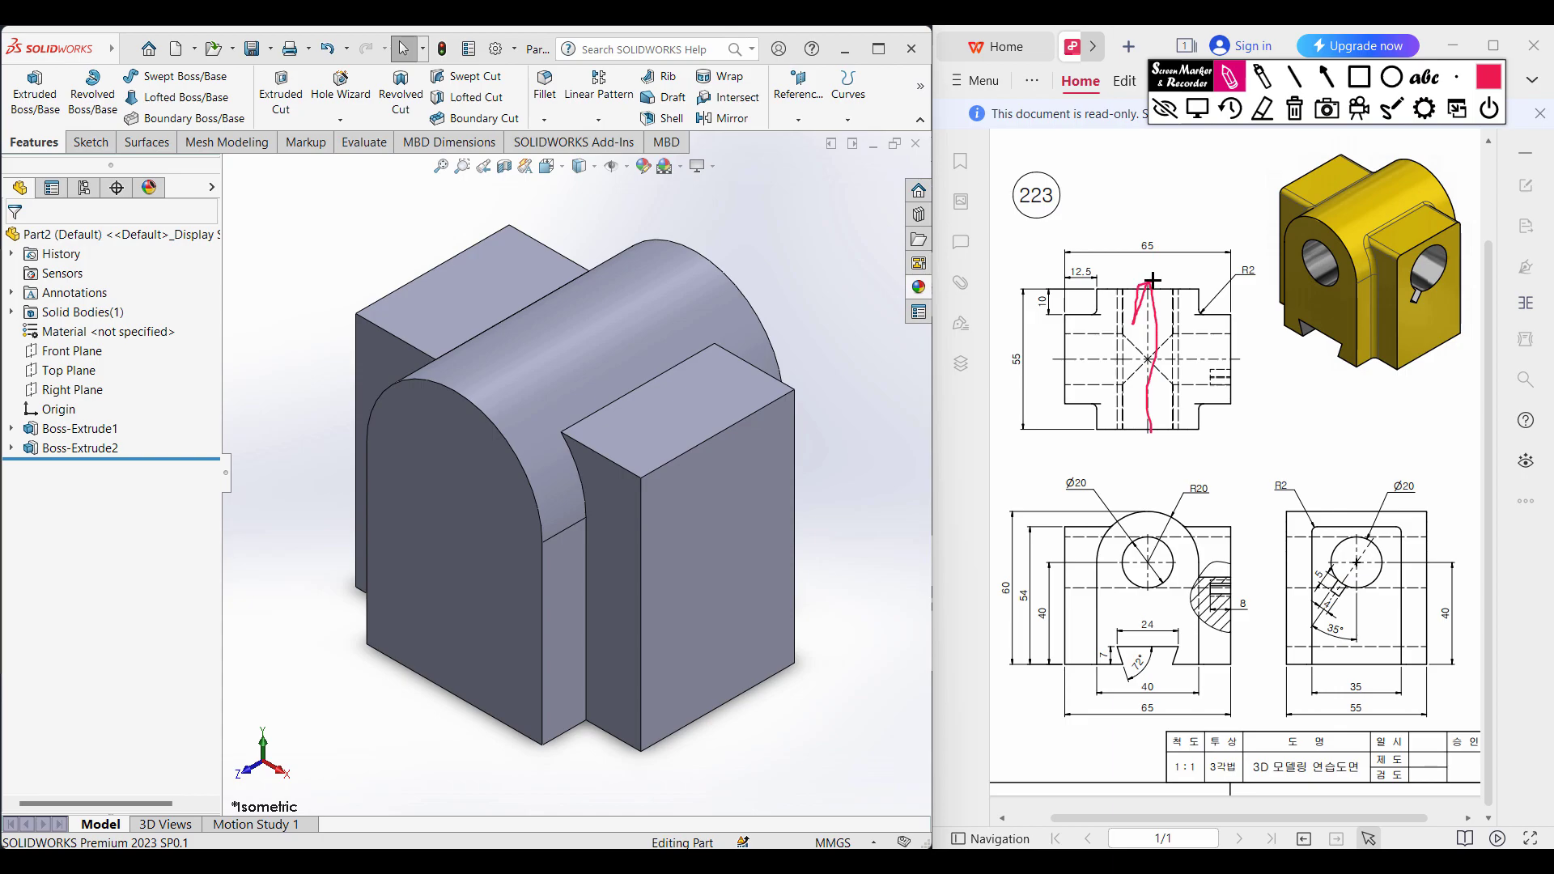
{"action": "left_click", "coordinate": [1294, 109]}
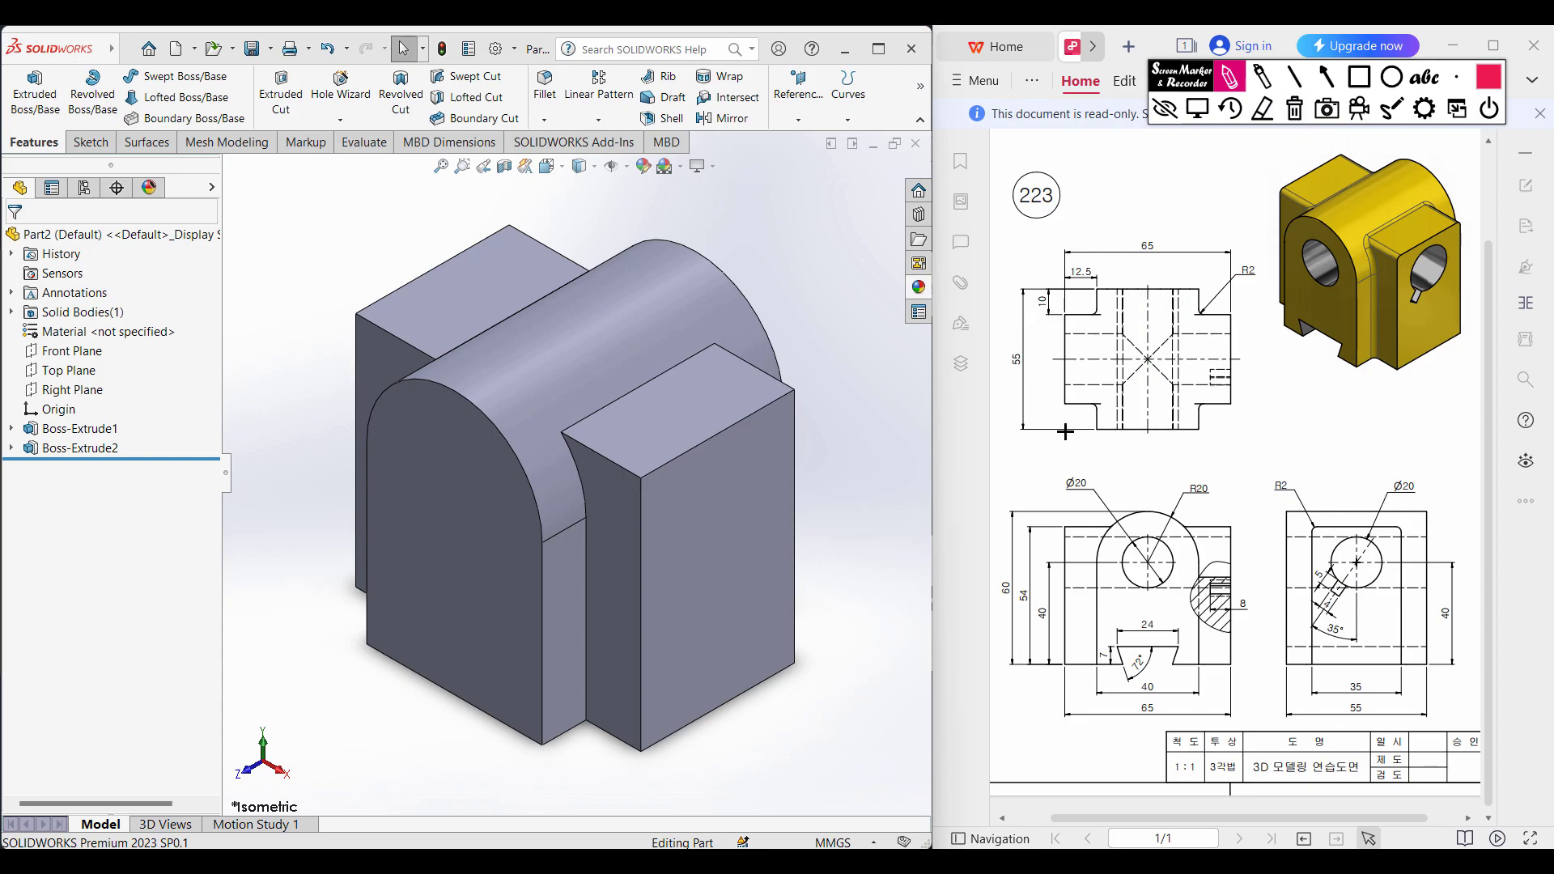
{"action": "left_click", "coordinate": [1197, 108]}
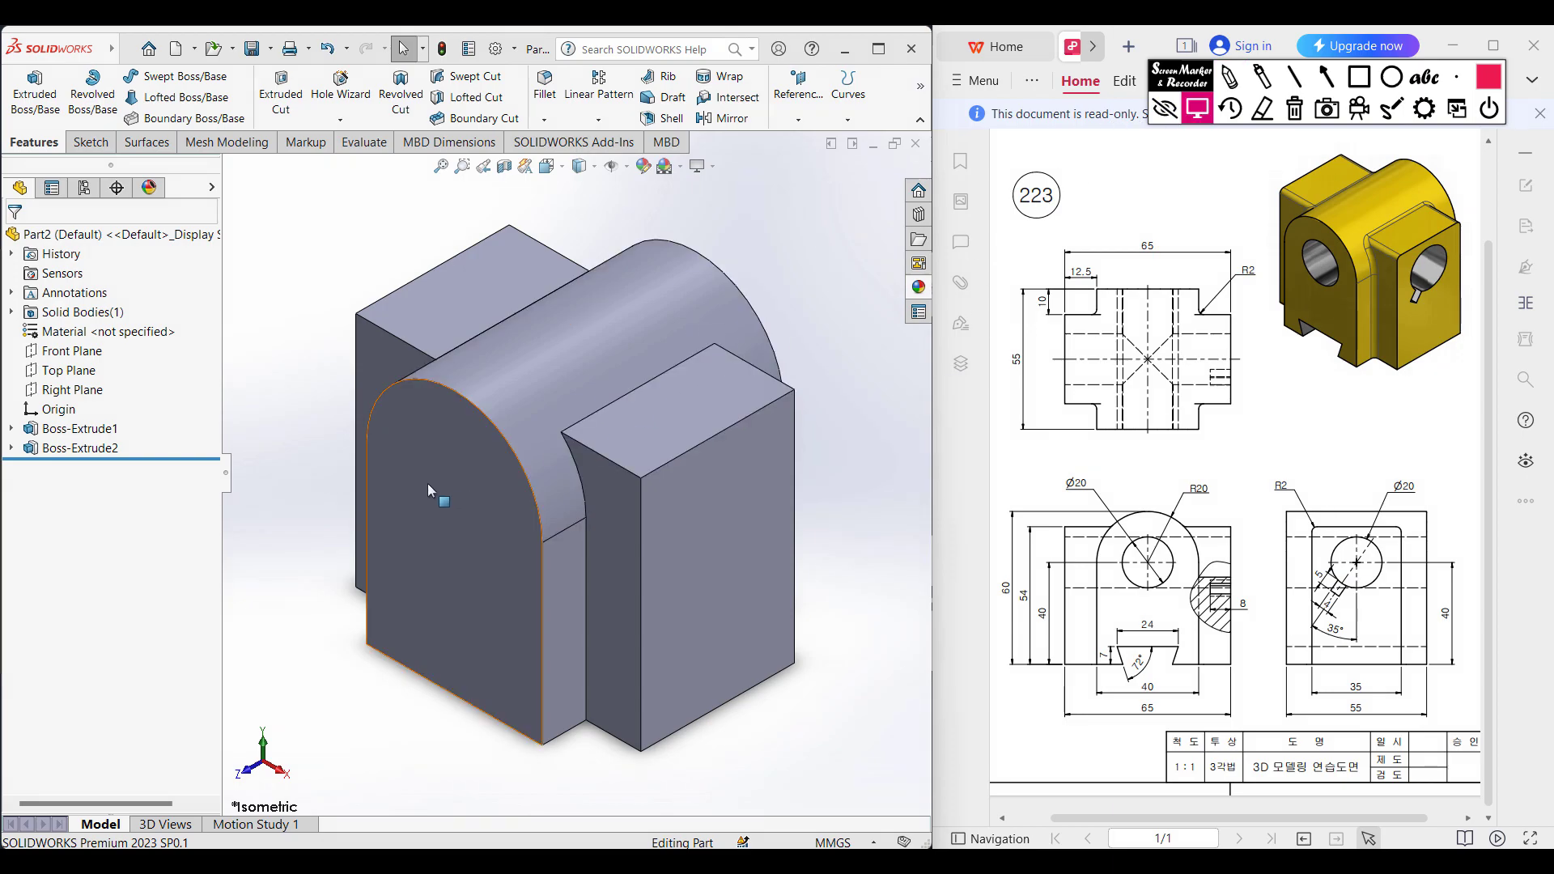
Sketch a radius-10 (Ø20) circle on the Front Plane, centred on the arch centre
{"action": "left_click", "coordinate": [64, 356]}
{"action": "right_click", "coordinate": [65, 356]}
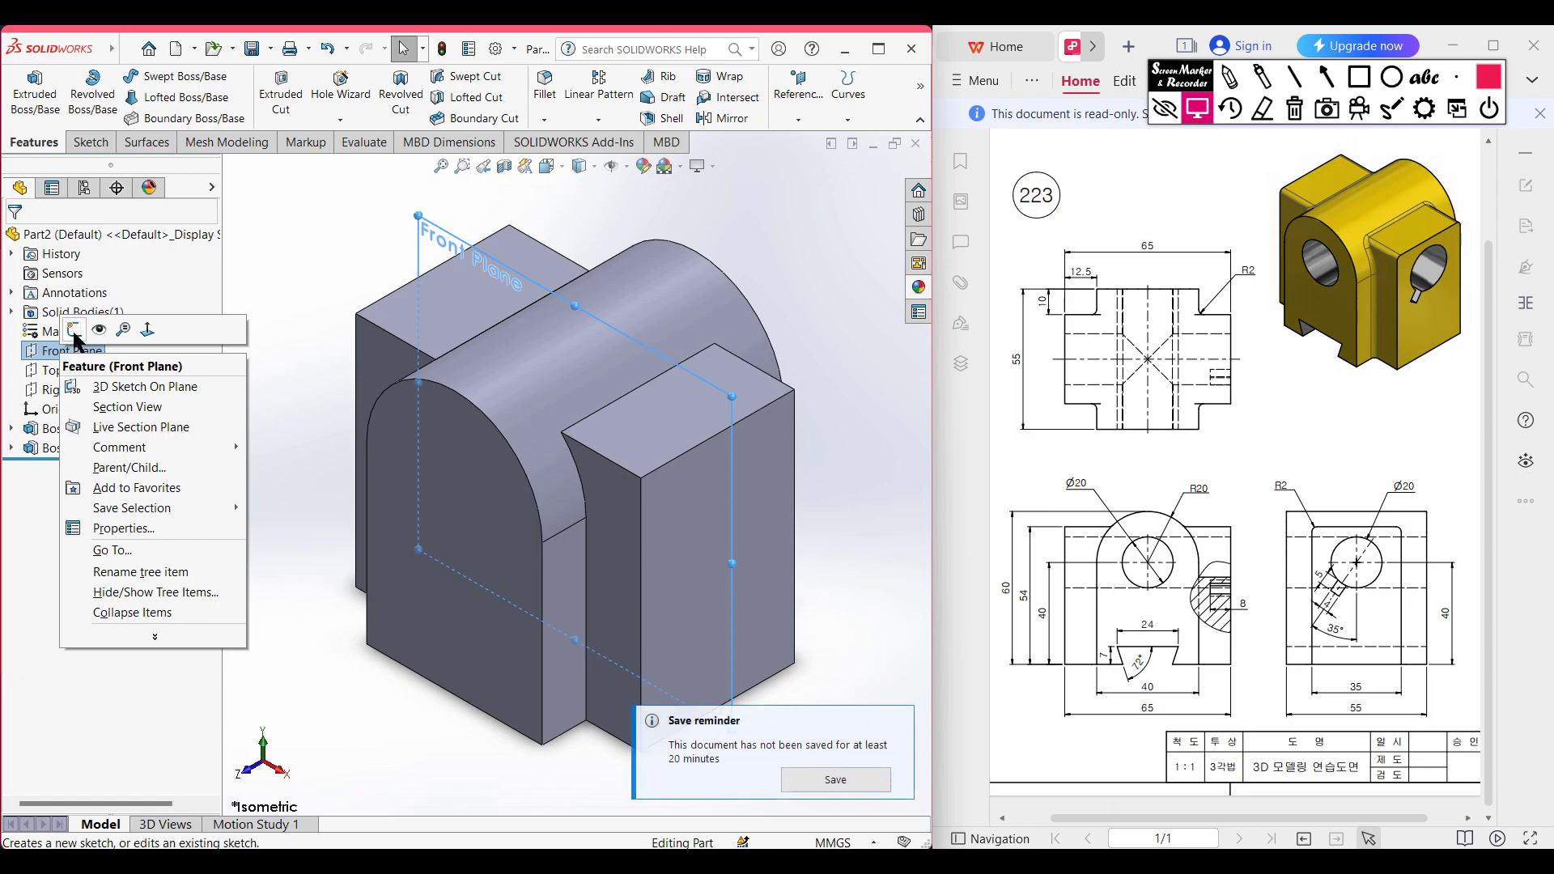
{"action": "left_click", "coordinate": [74, 330]}
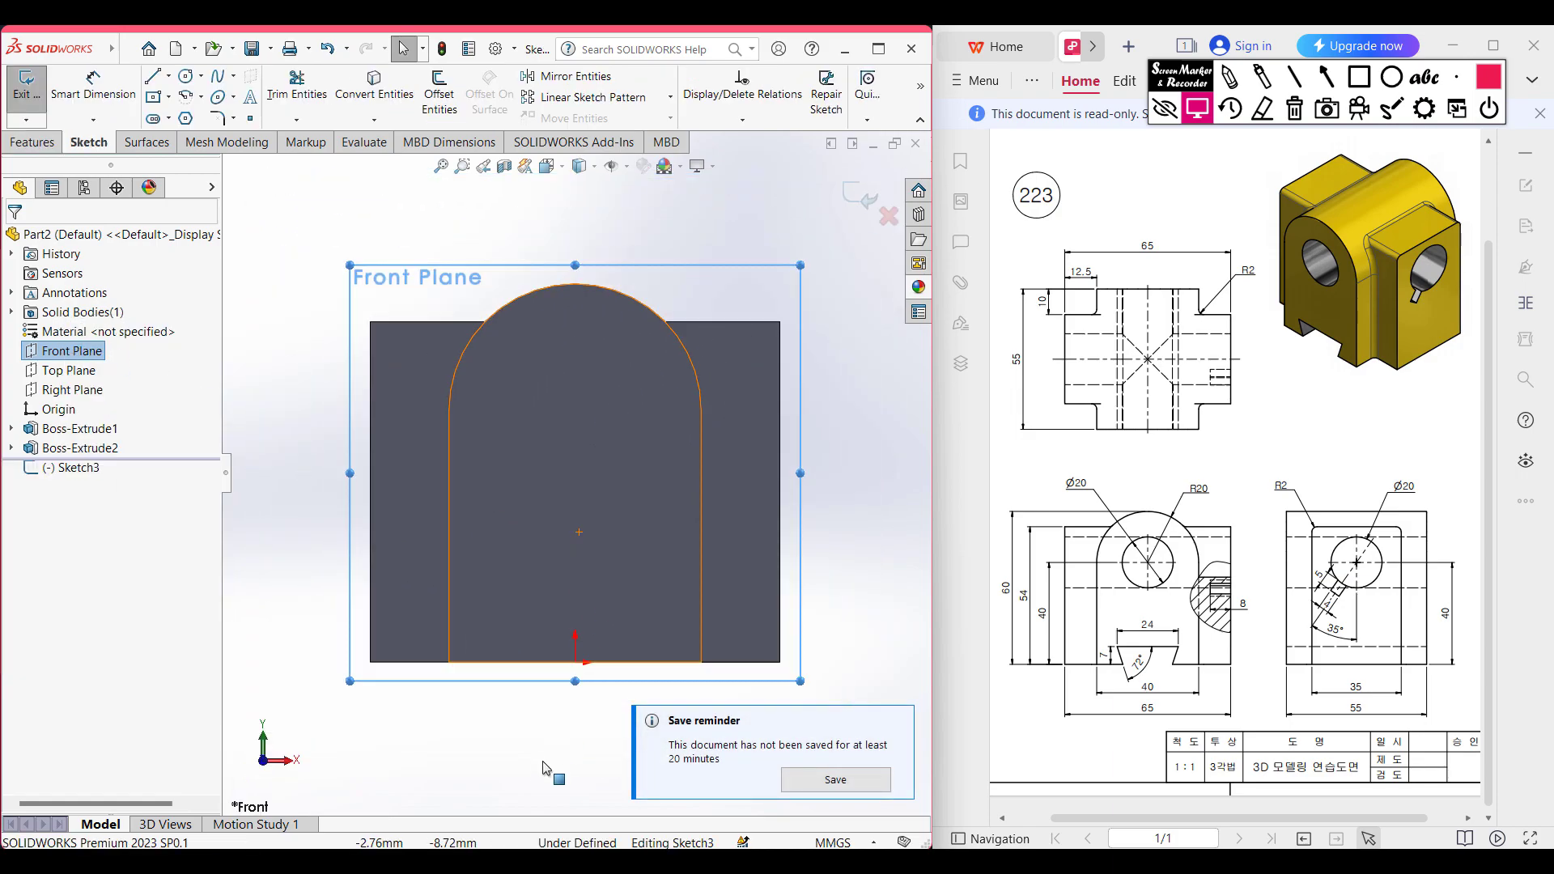
{"action": "left_click", "coordinate": [343, 369]}
{"action": "left_click", "coordinate": [186, 75]}
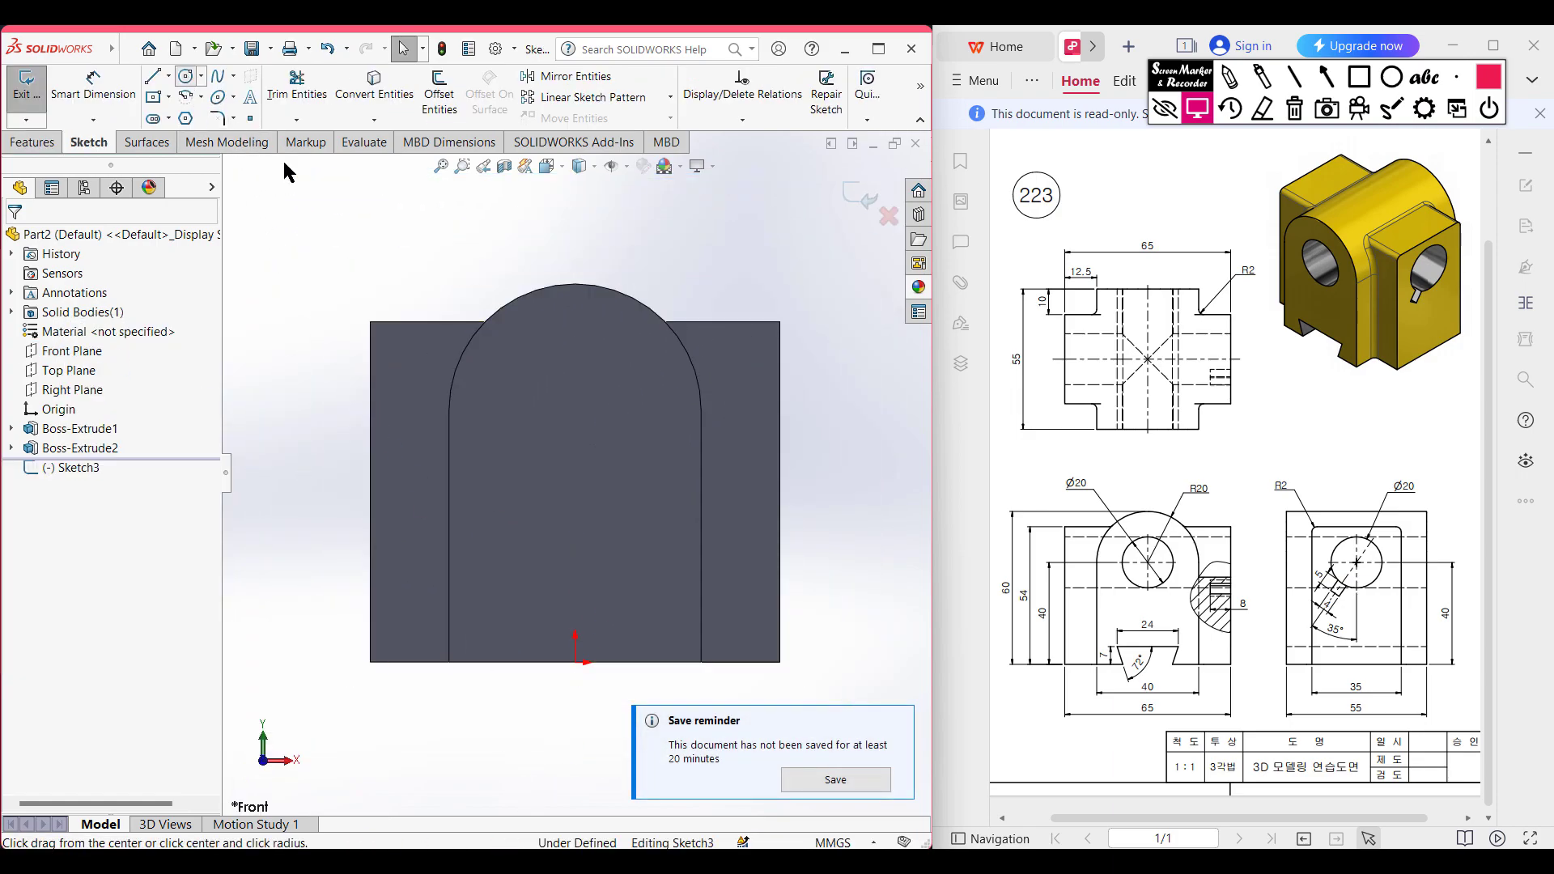
{"action": "left_click", "coordinate": [575, 411]}
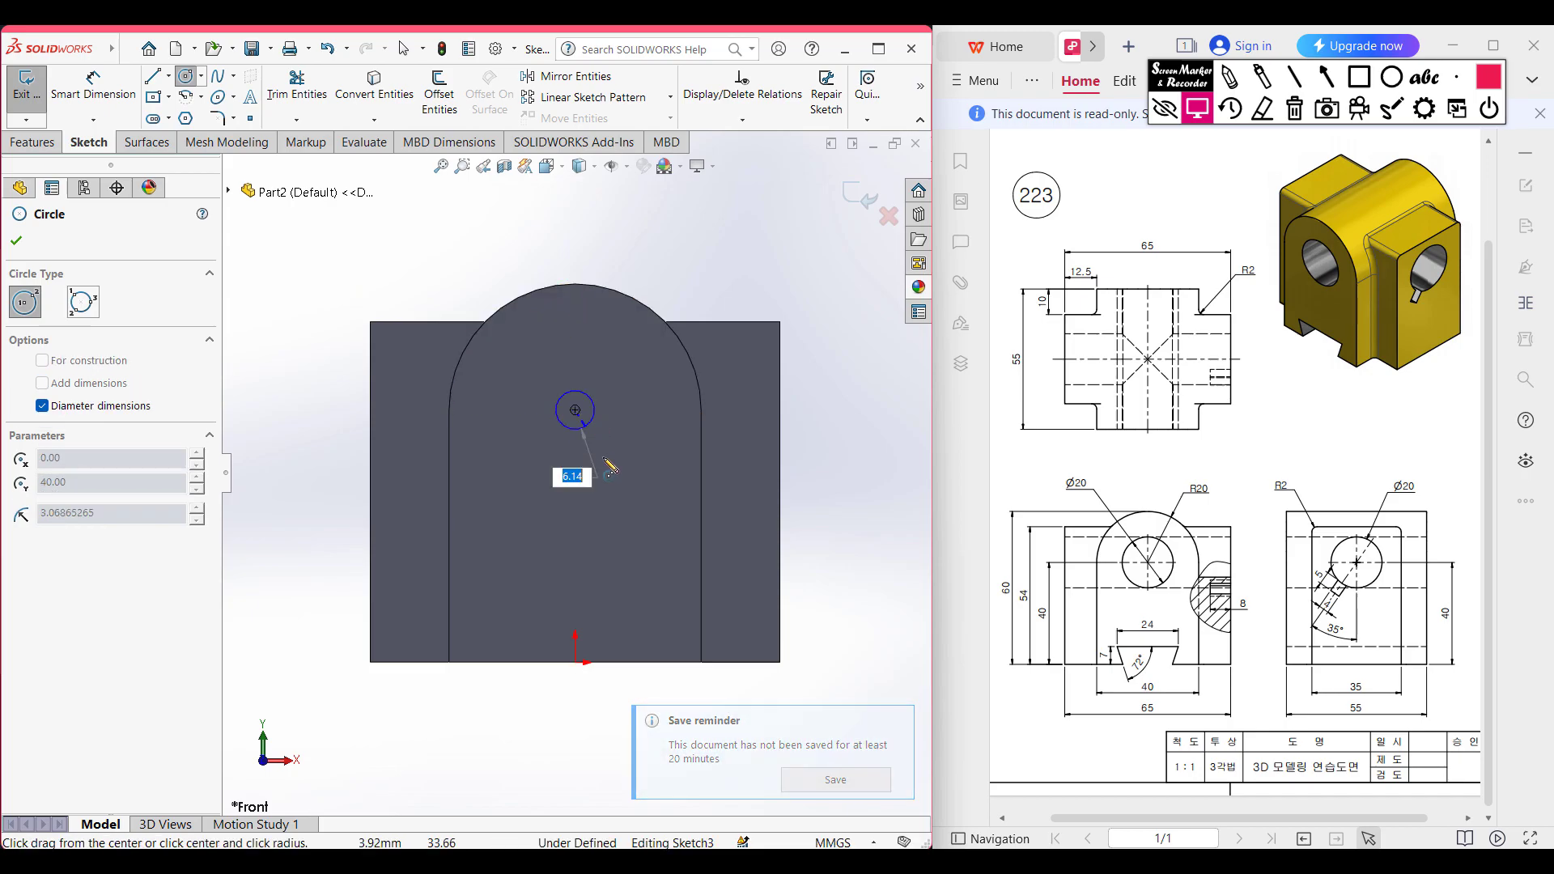
{"action": "type", "text": "10"}
{"action": "key", "text": "Return"}
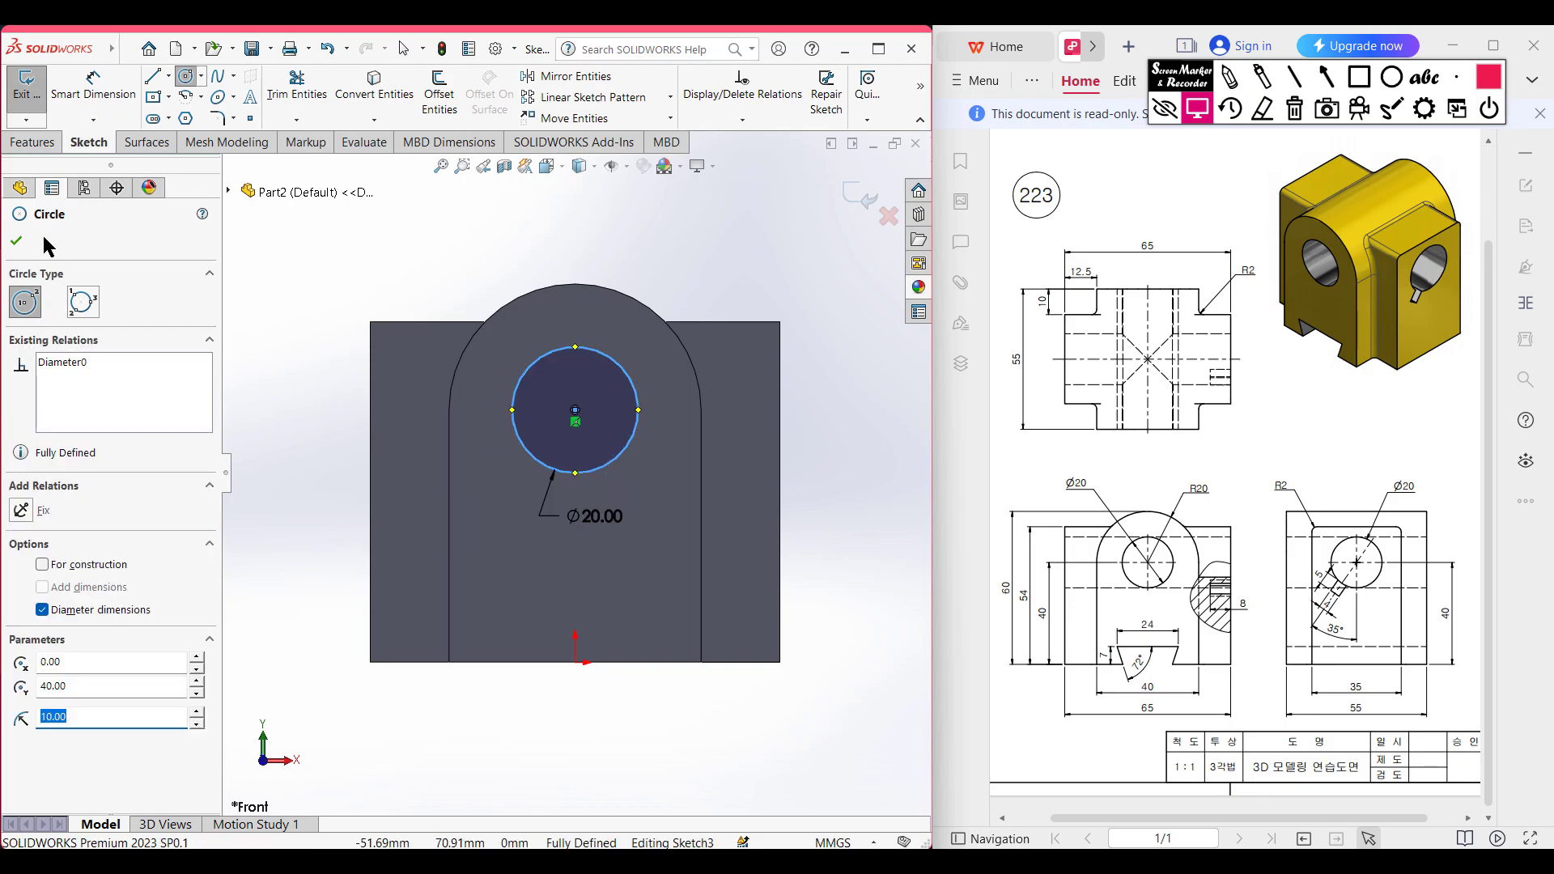
{"action": "left_click", "coordinate": [15, 240]}
{"action": "key", "text": "Escape"}
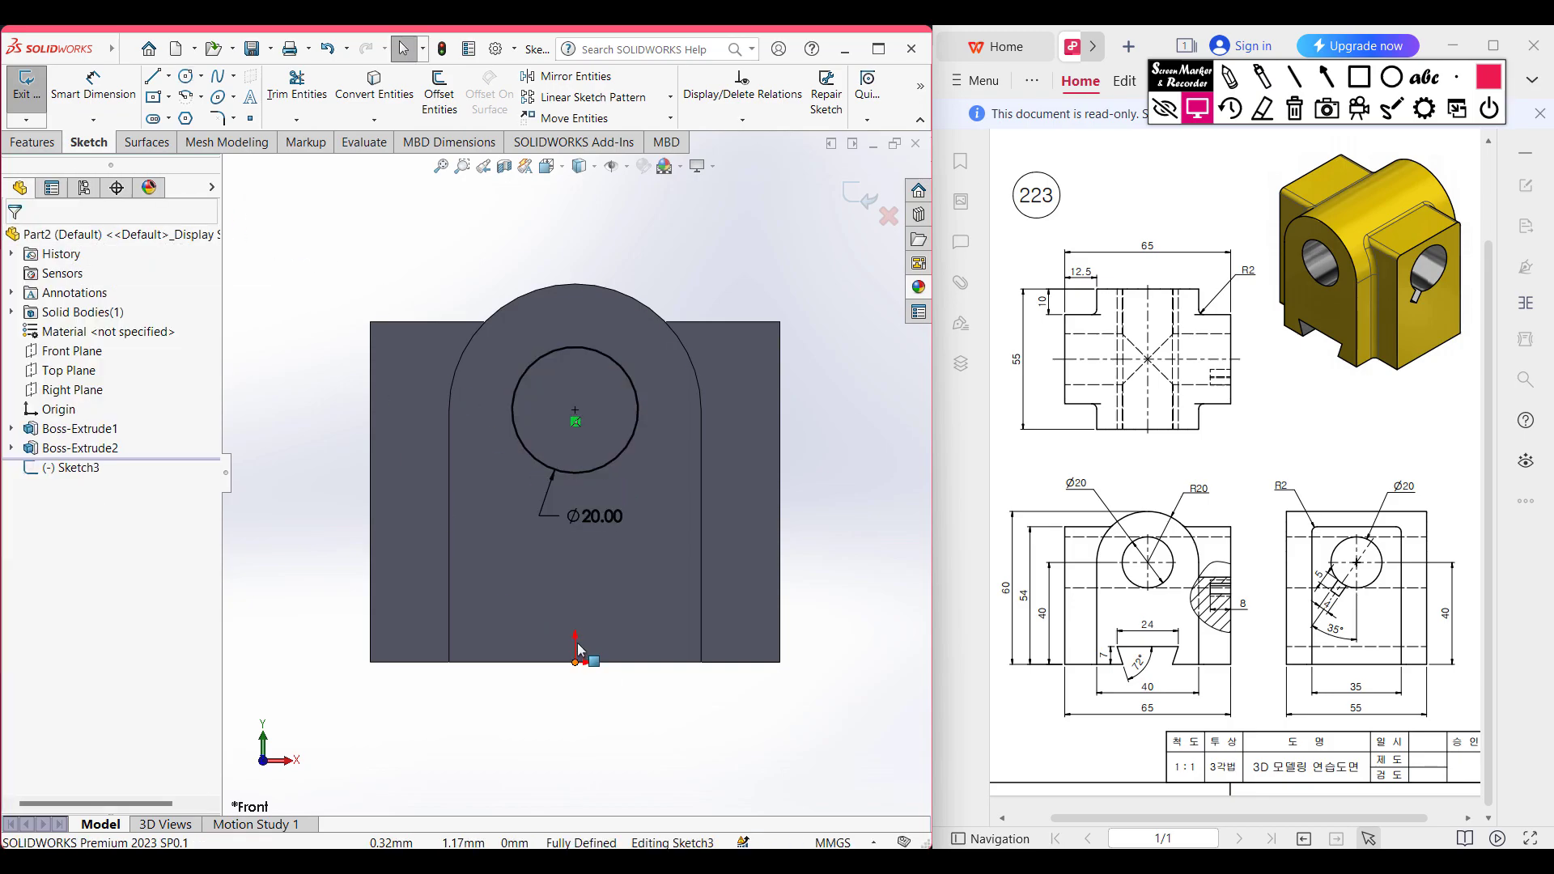
Draw a 7 mm centerline up from the origin and offset it 12 mm each side with capped ends
{"action": "scroll", "coordinate": [572, 664], "scroll_direction": "down", "scroll_amount": 2}
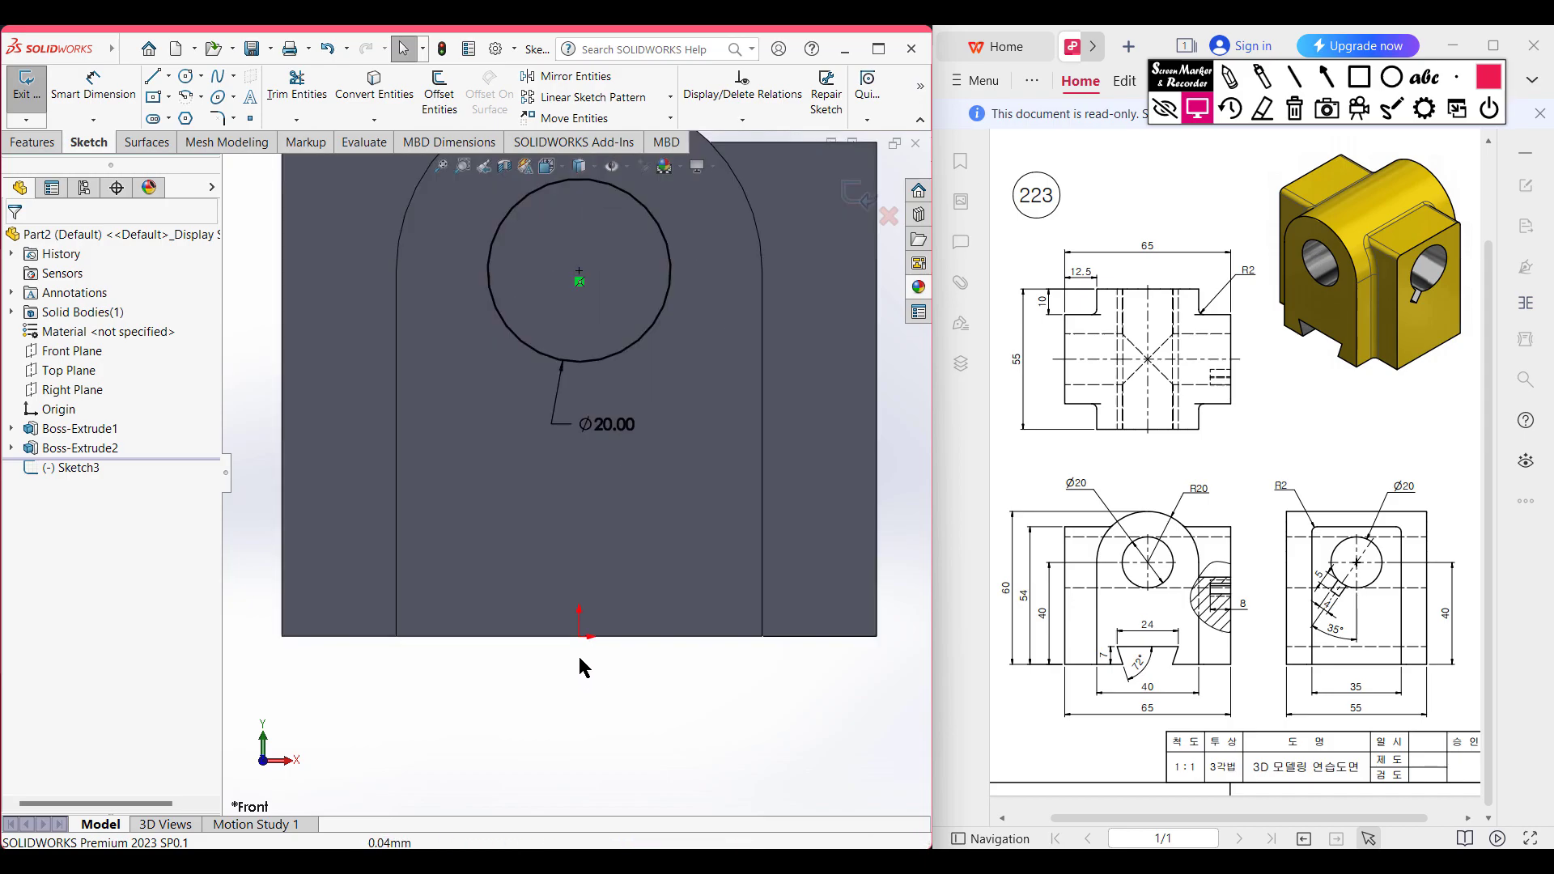
{"action": "left_click", "coordinate": [171, 78]}
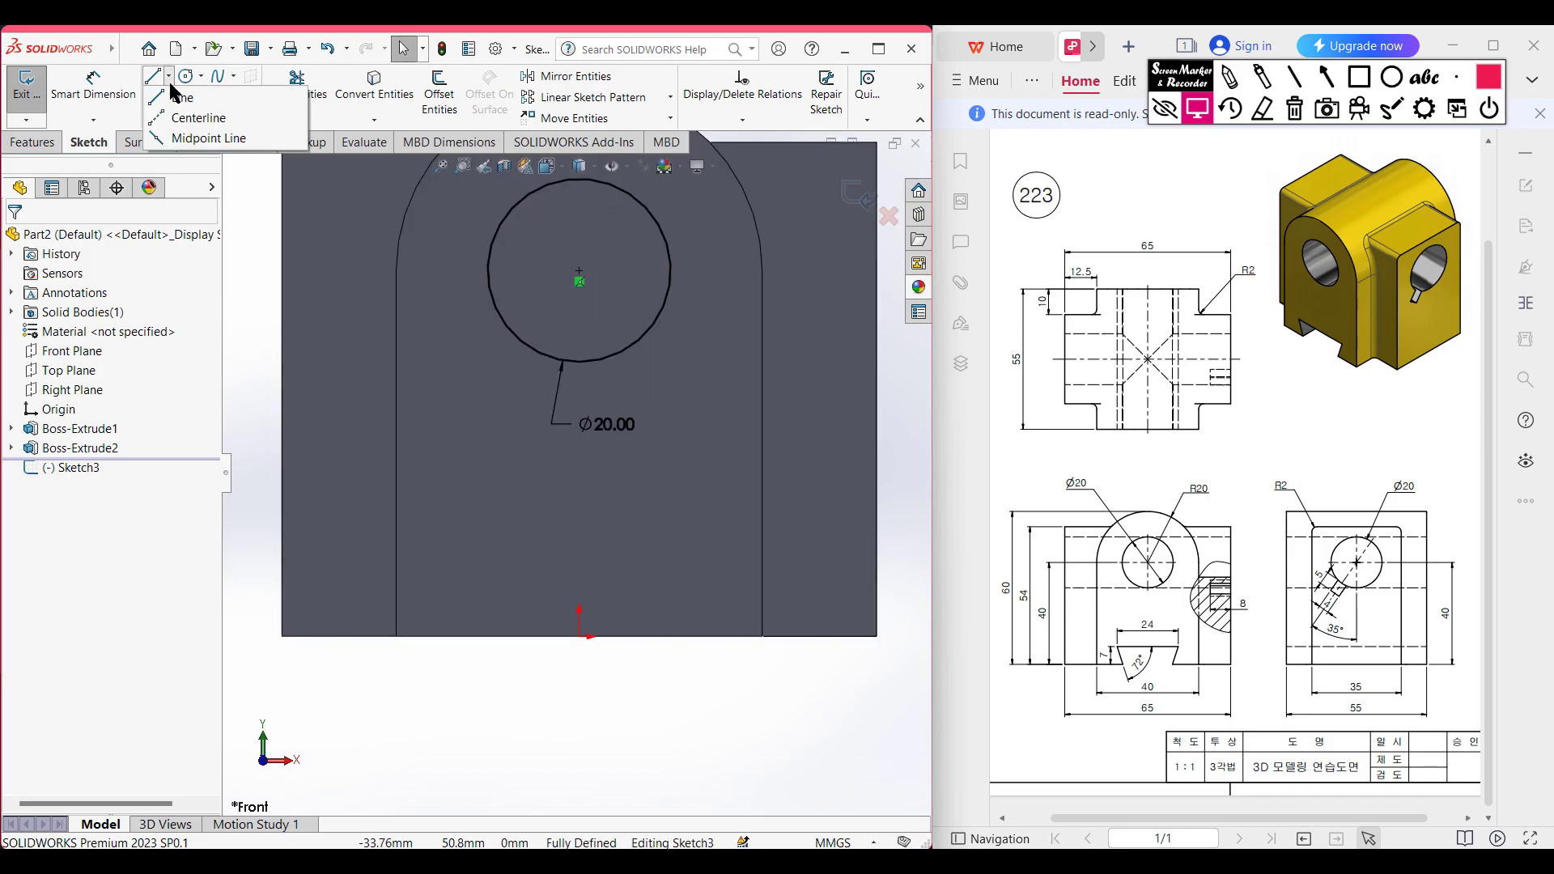
{"action": "left_click", "coordinate": [198, 116]}
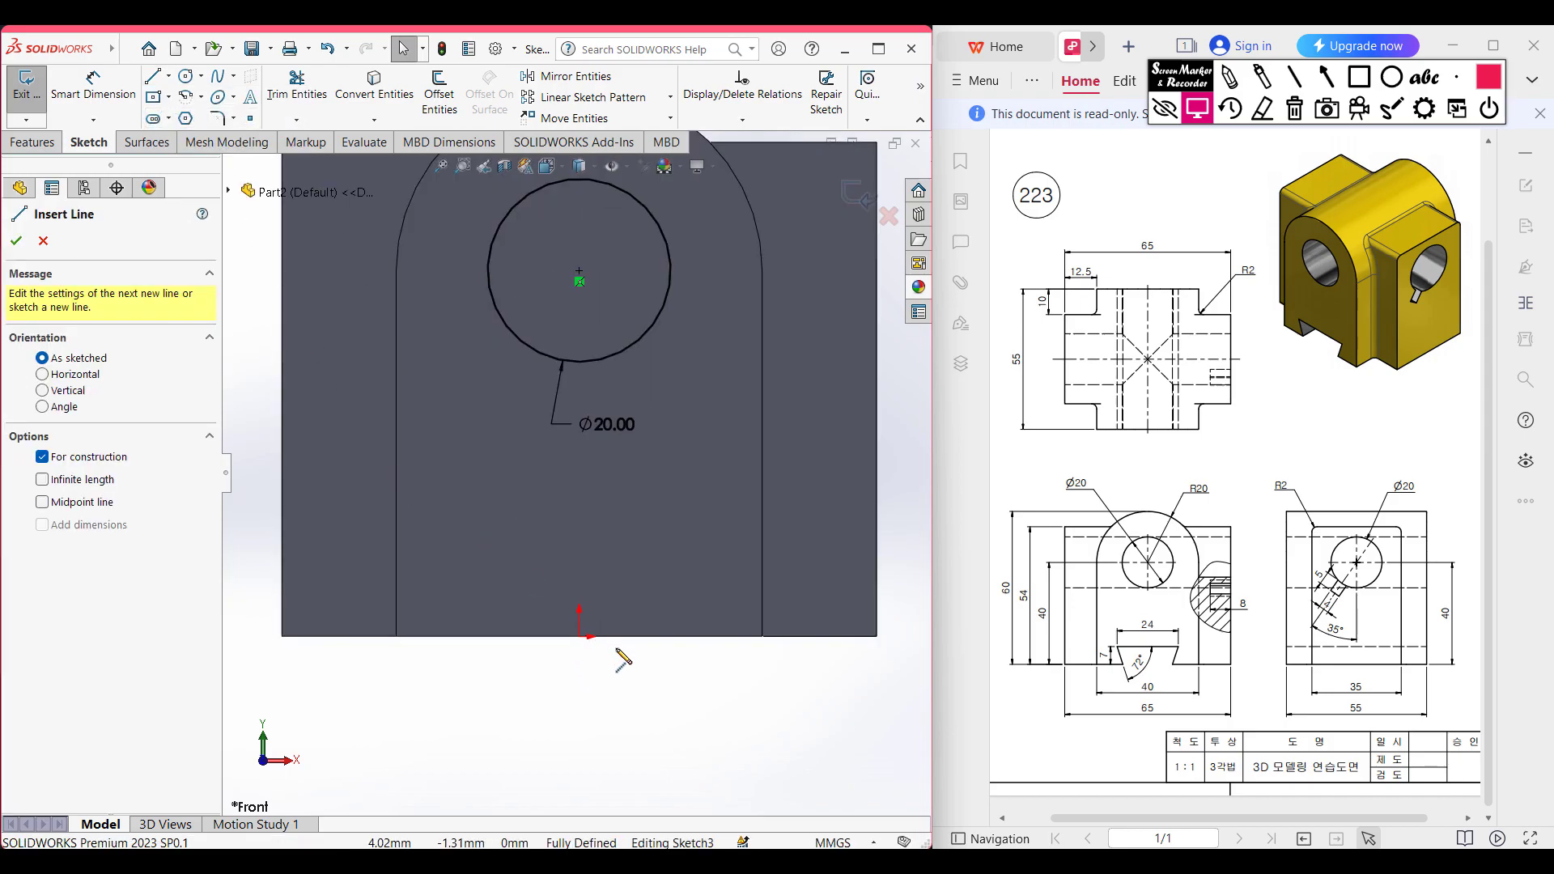
{"action": "left_click", "coordinate": [579, 637]}
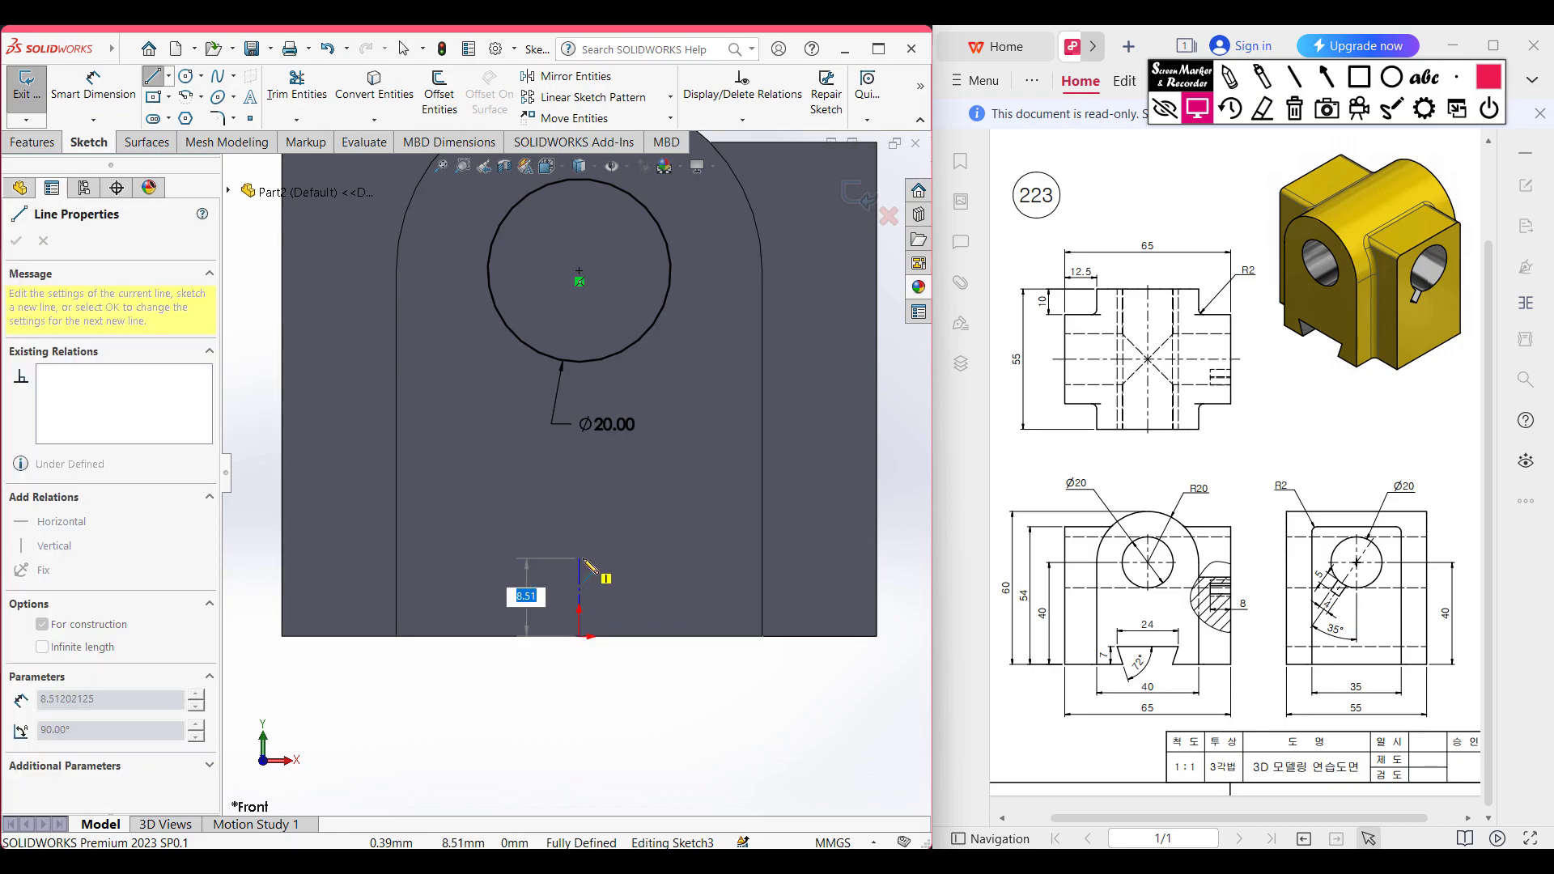
{"action": "left_click", "coordinate": [579, 572]}
{"action": "key", "text": "Escape"}
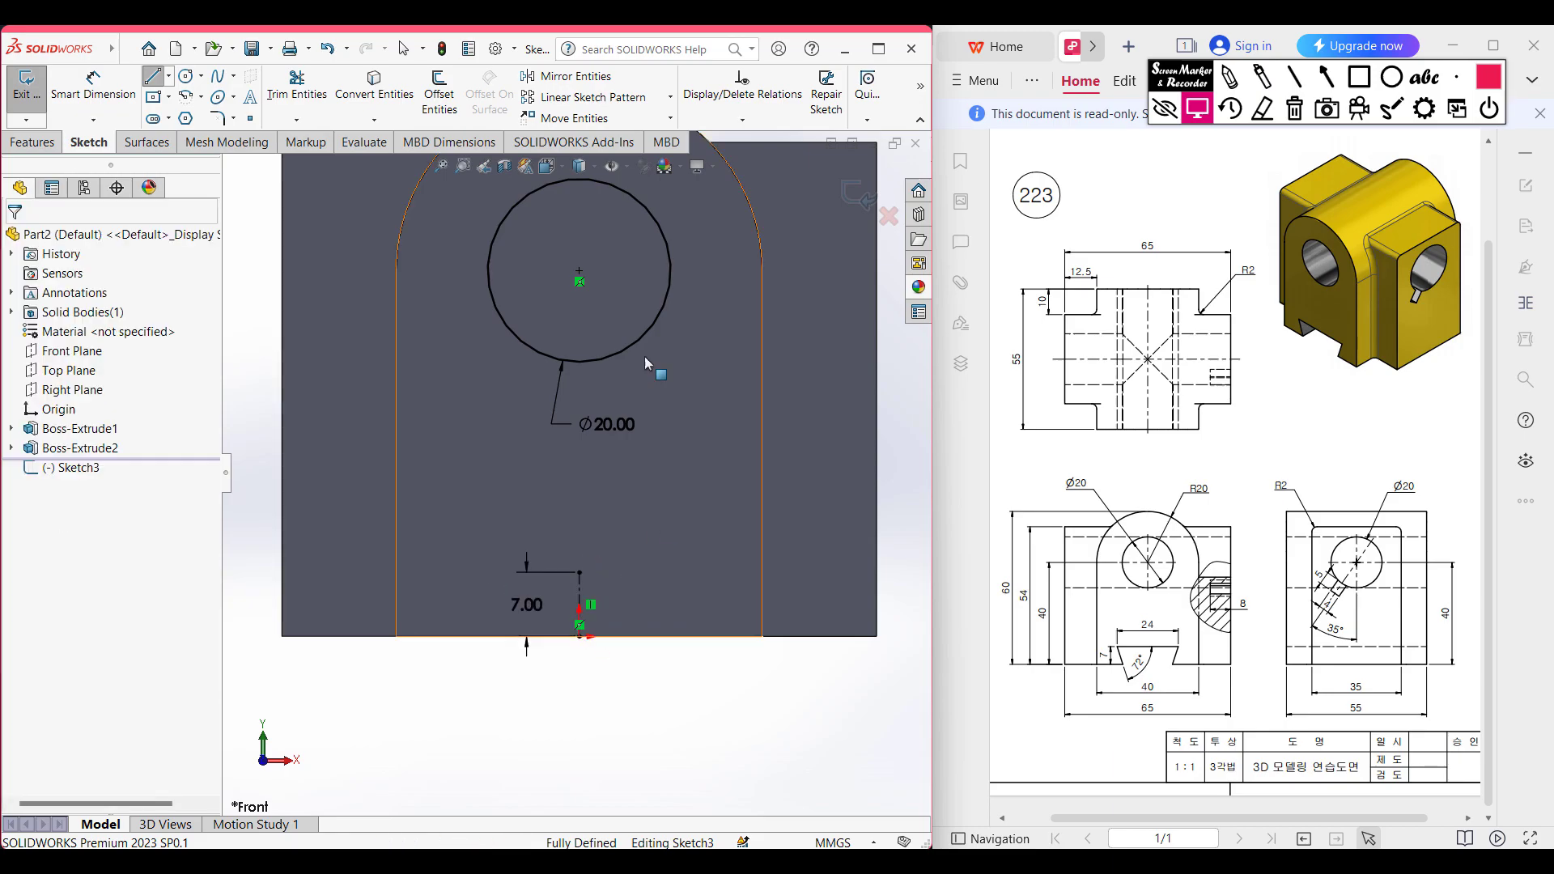
{"action": "left_click", "coordinate": [429, 89]}
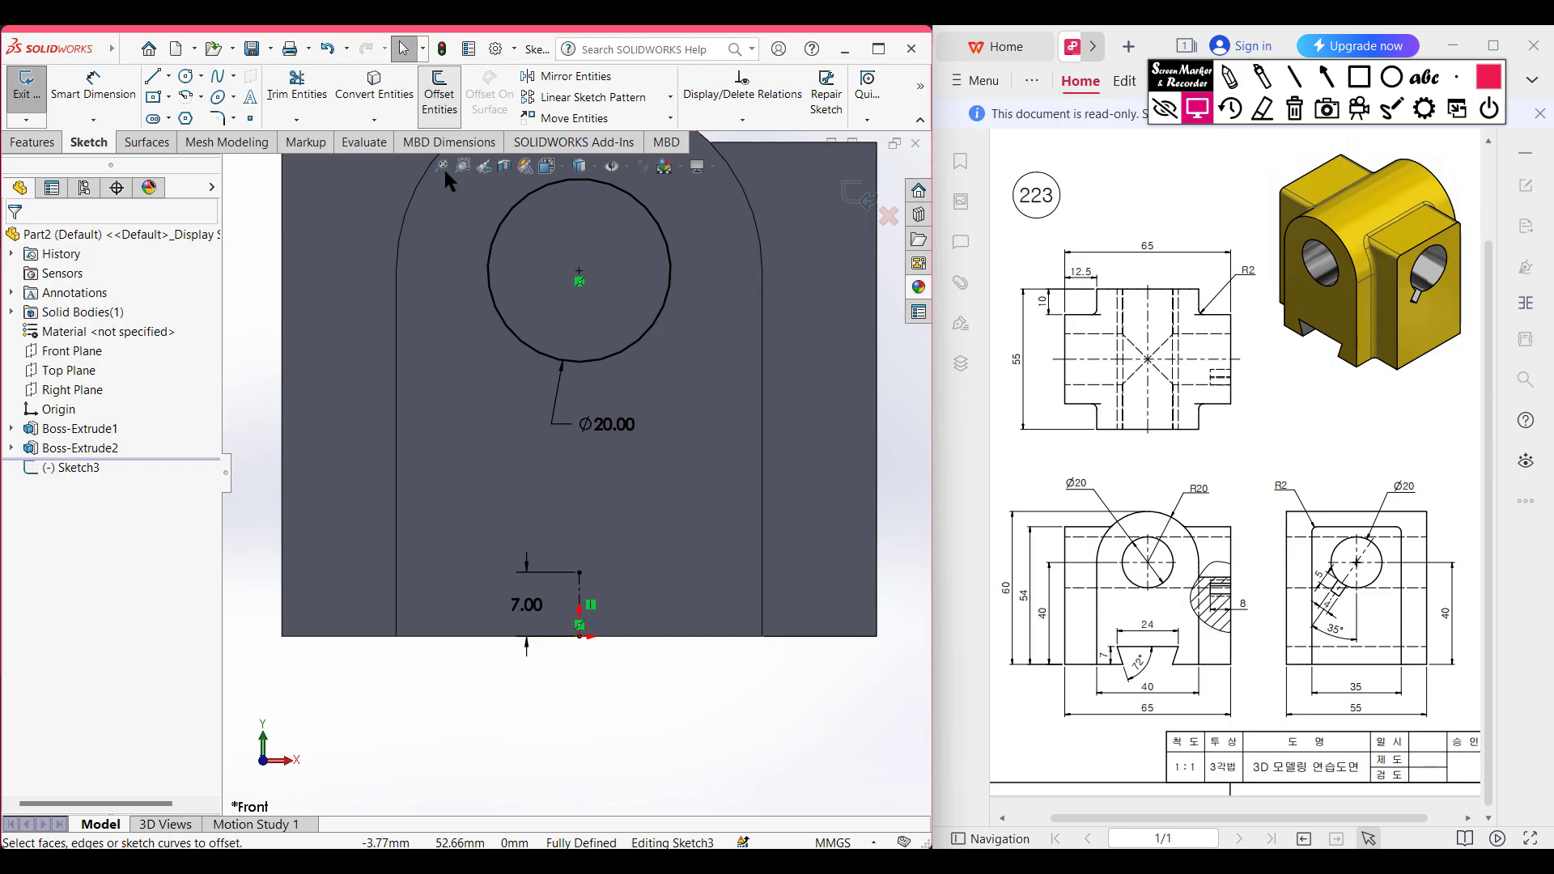
{"action": "left_click", "coordinate": [577, 597]}
{"action": "type", "text": "24/2"}
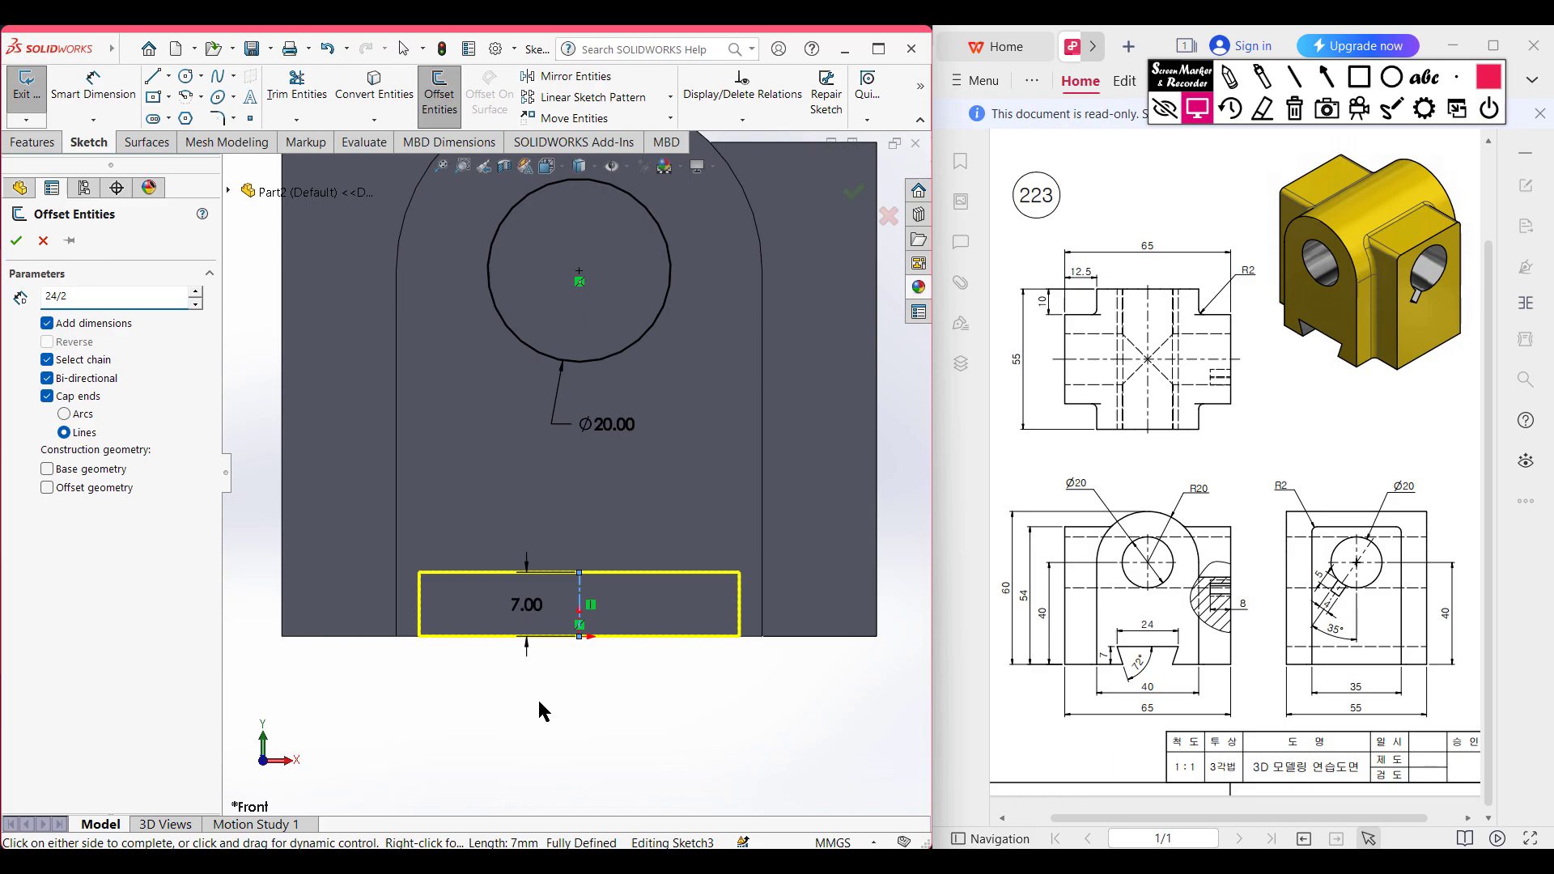
{"action": "key", "text": "Return"}
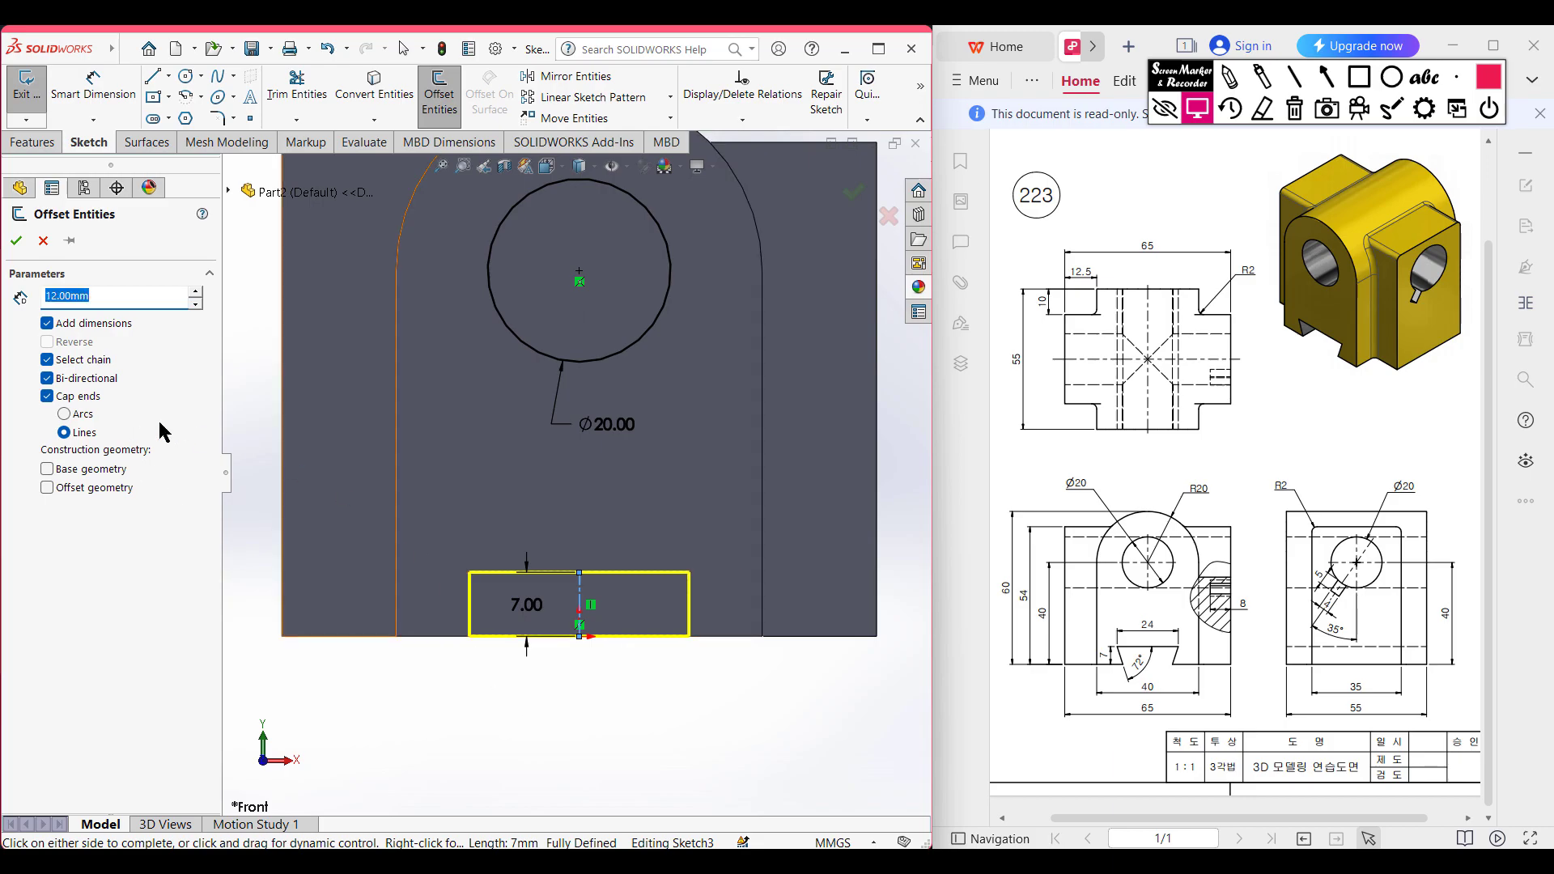
{"action": "left_click", "coordinate": [16, 241]}
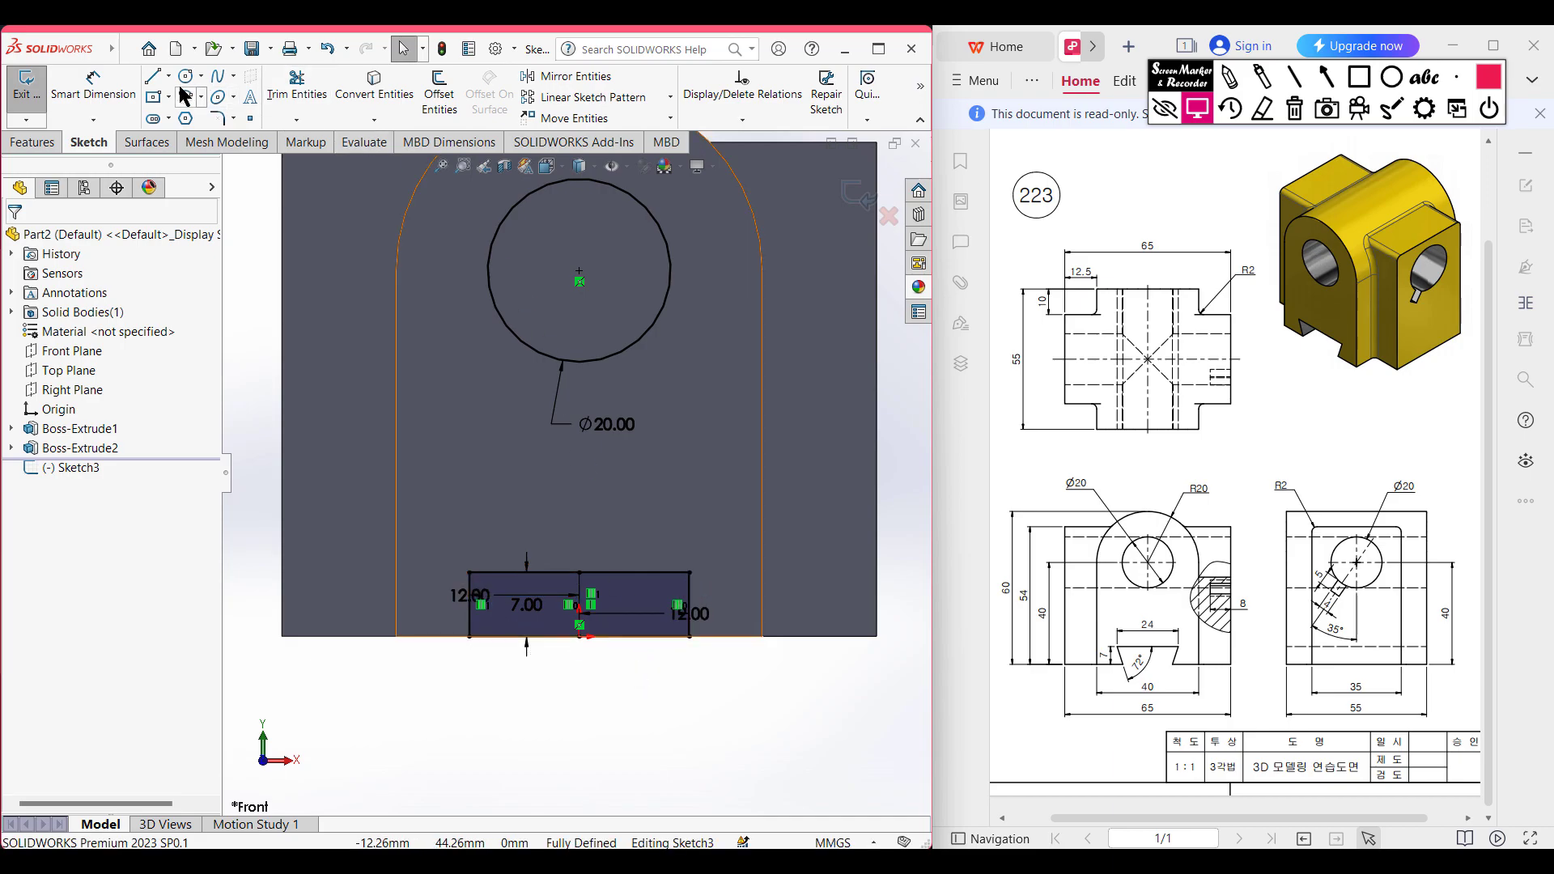
{"action": "left_click", "coordinate": [152, 76]}
Draw two slanted lines from the rectangle's top corners down to its bottom edge
{"action": "left_click", "coordinate": [470, 572]}
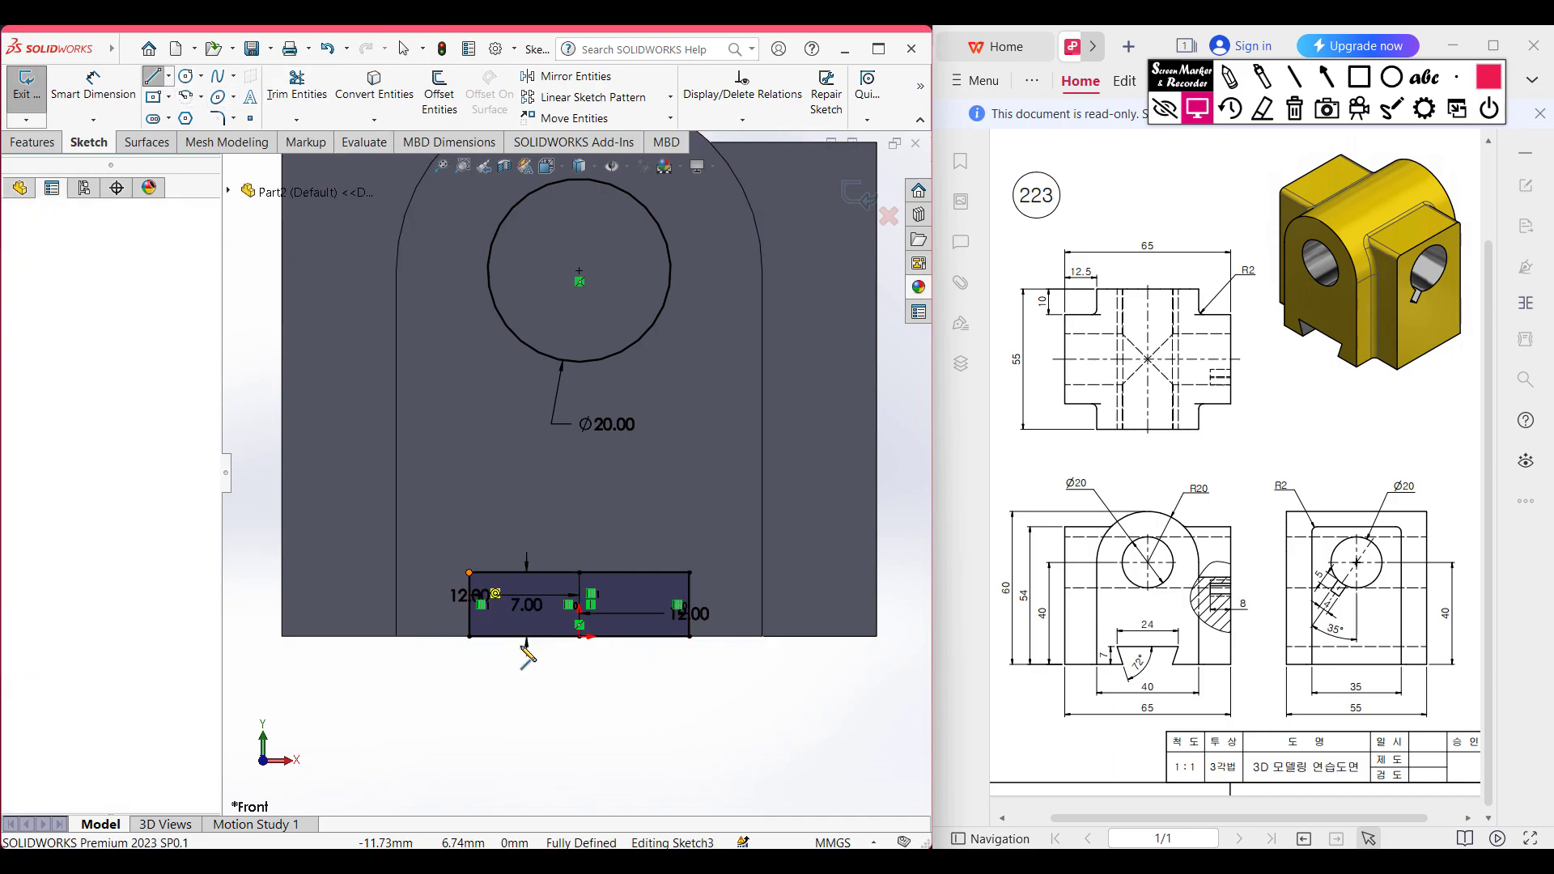
{"action": "left_click", "coordinate": [509, 637]}
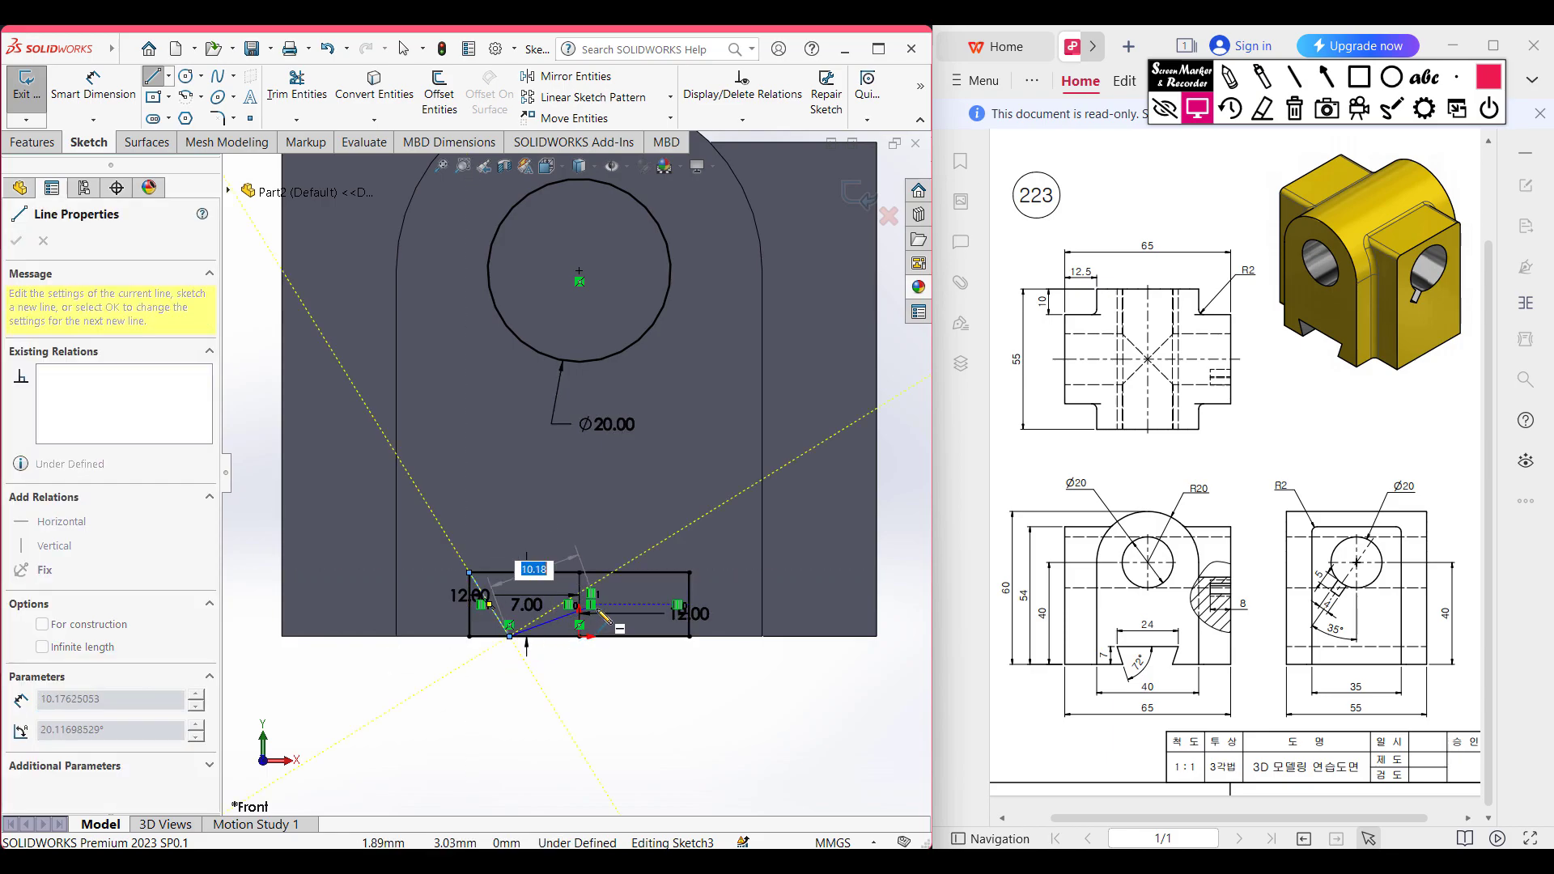
{"action": "key", "text": "Escape"}
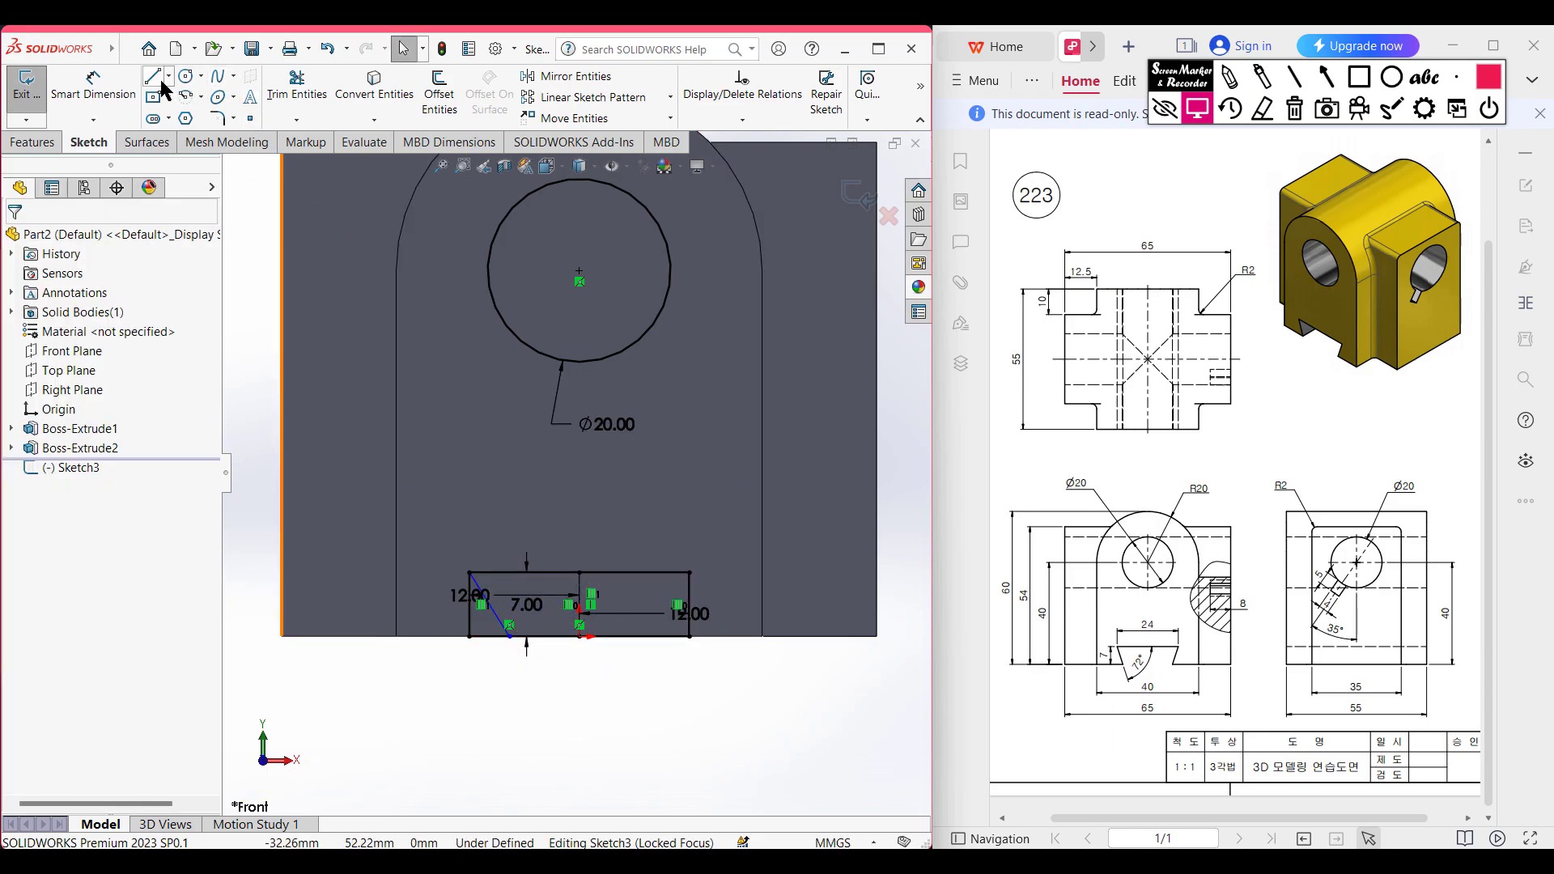
{"action": "left_click", "coordinate": [152, 76]}
{"action": "left_click", "coordinate": [690, 573]}
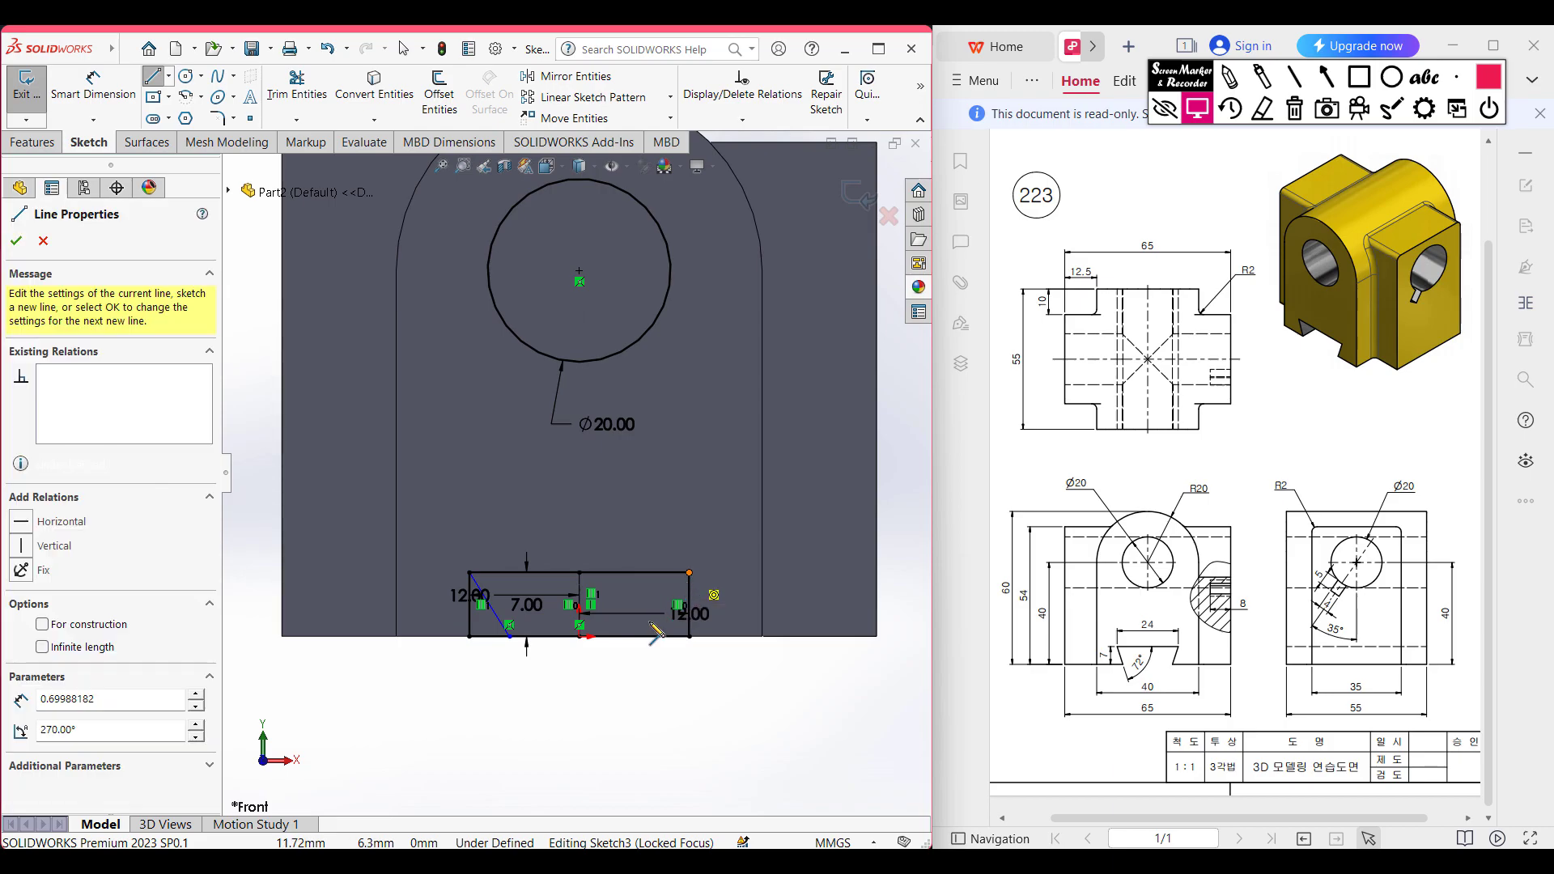
{"action": "left_click", "coordinate": [637, 639]}
{"action": "key", "text": "Escape"}
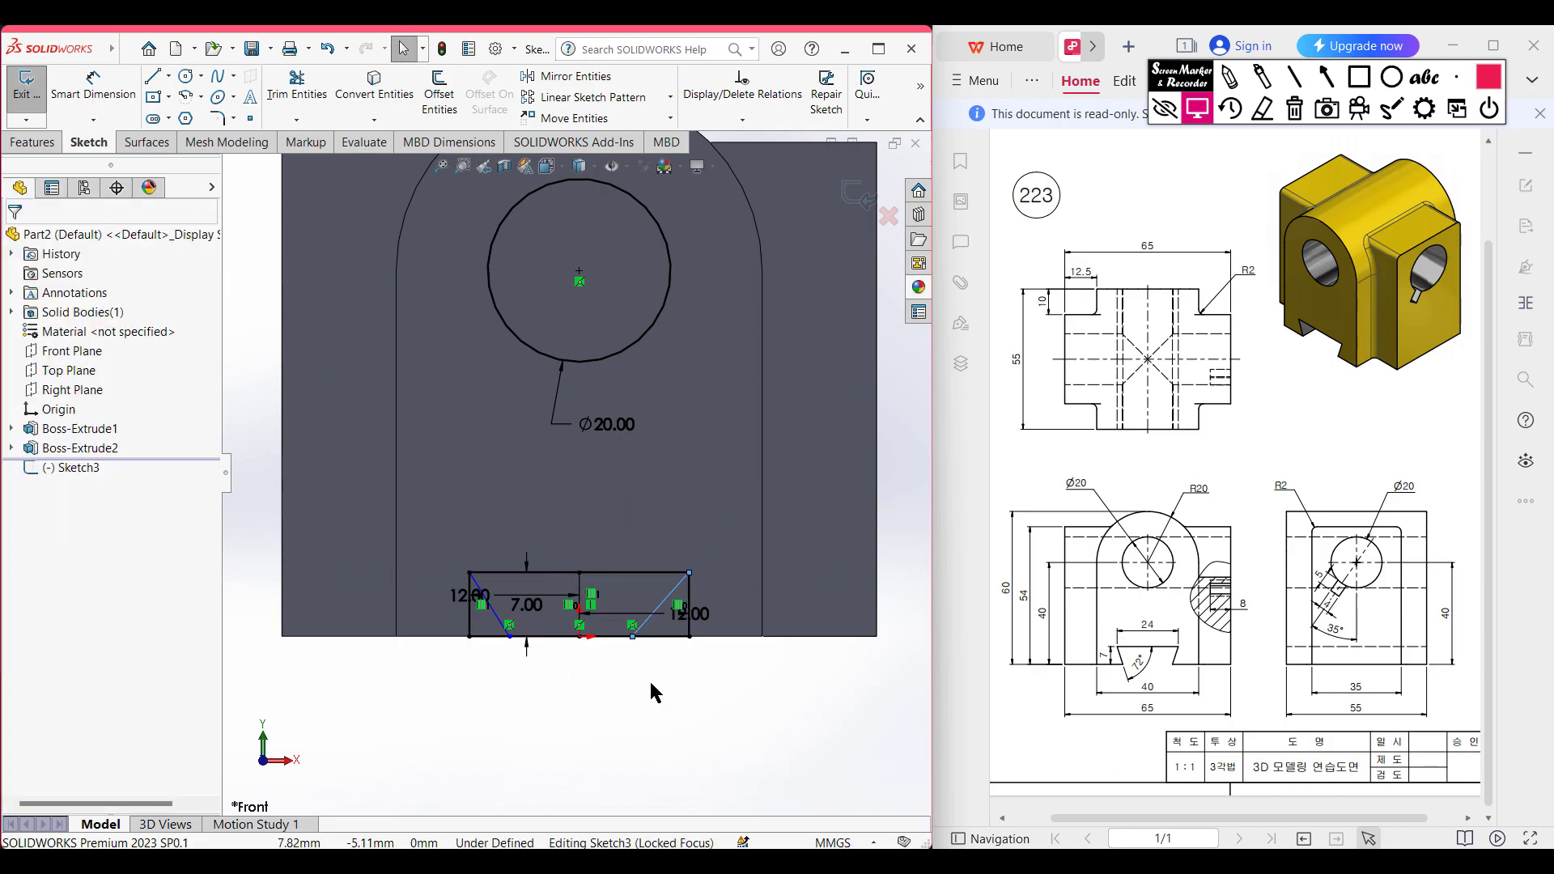
{"action": "scroll", "coordinate": [628, 659], "scroll_direction": "down", "scroll_amount": 2}
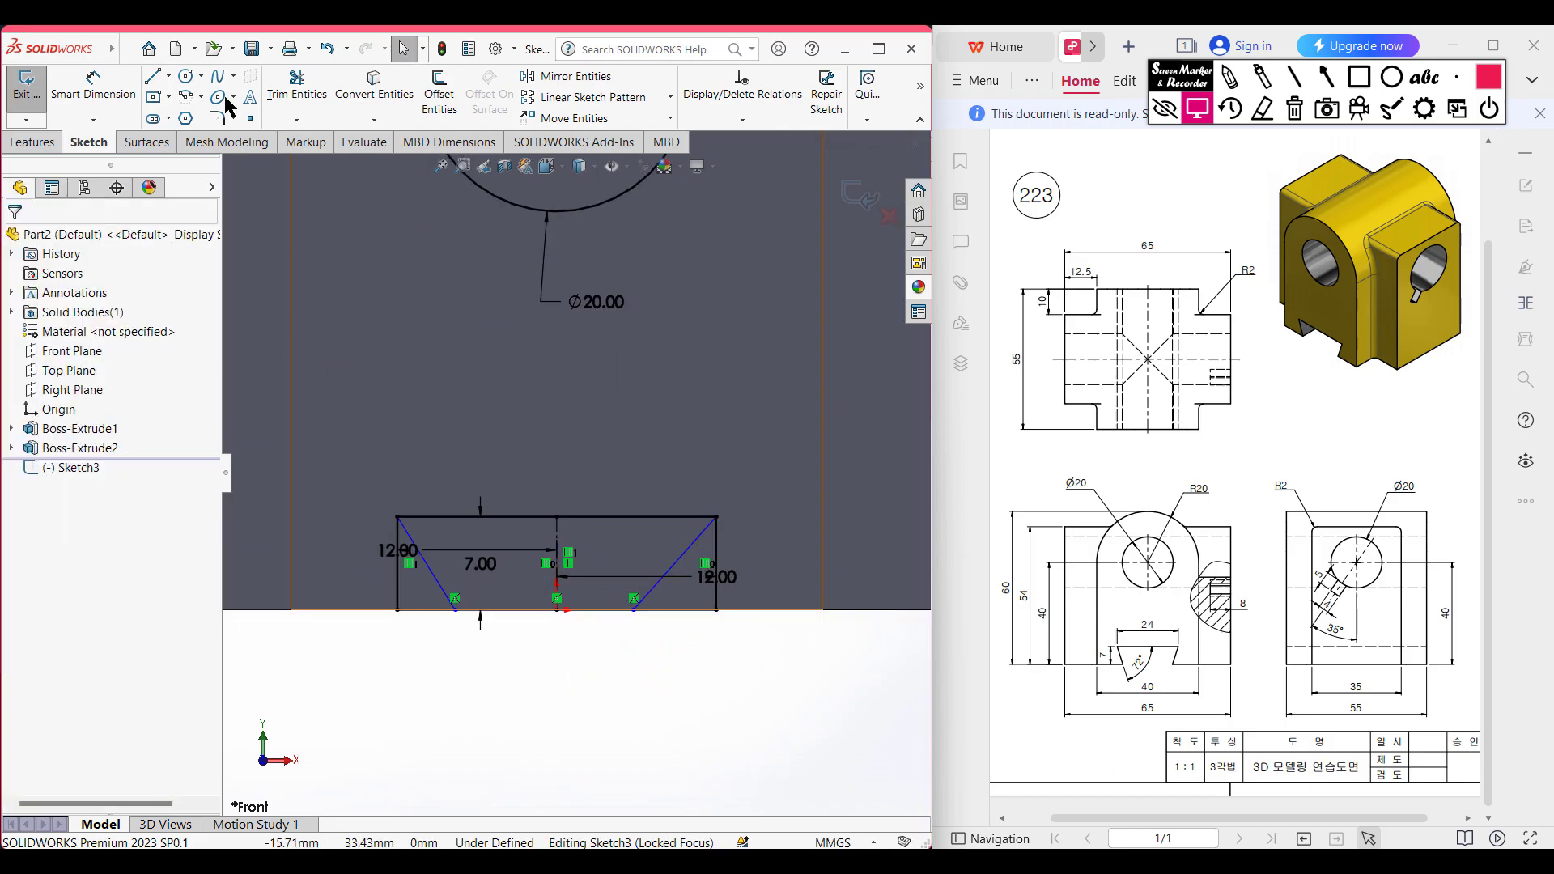
Dimension both sloping sides at 72° to the top edge
{"action": "left_click", "coordinate": [110, 98]}
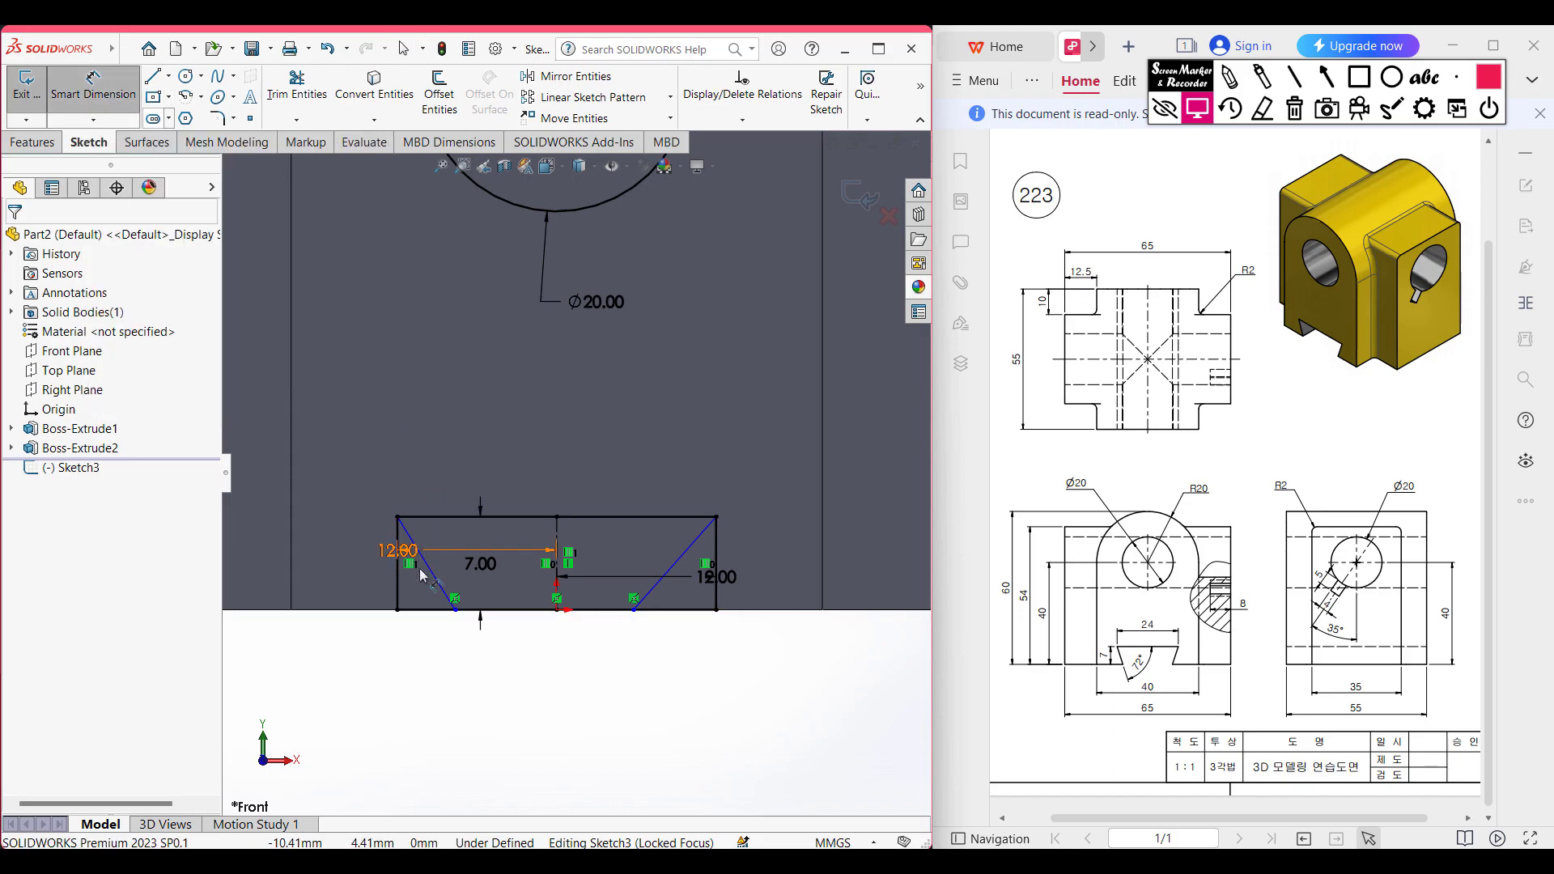
{"action": "left_click", "coordinate": [435, 581]}
{"action": "left_click", "coordinate": [458, 517]}
{"action": "left_click", "coordinate": [469, 531]}
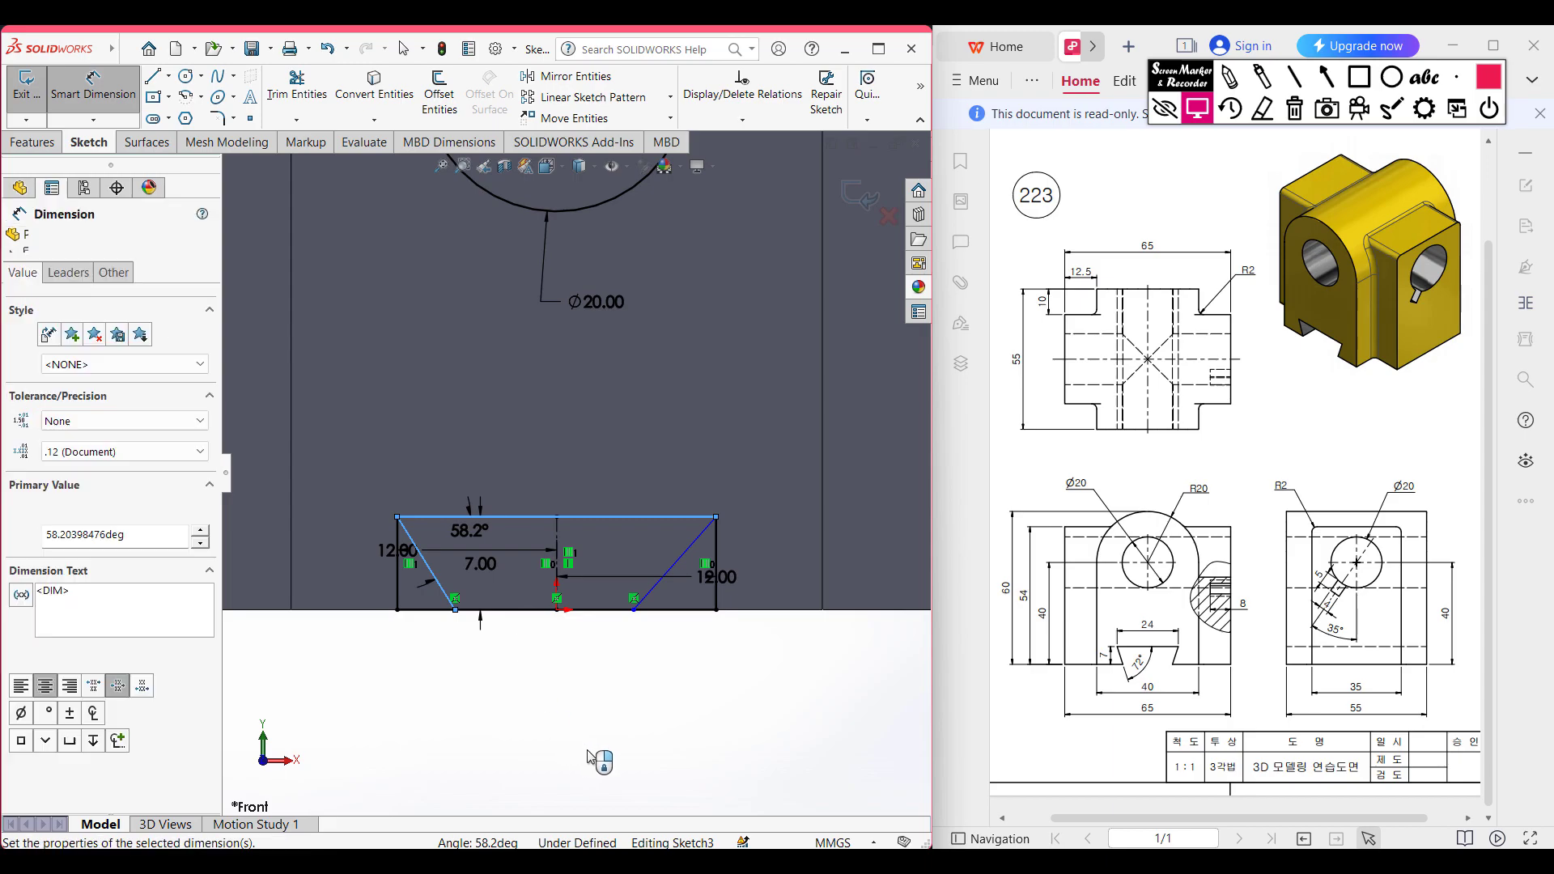
{"action": "type", "text": "72"}
{"action": "key", "text": "Return"}
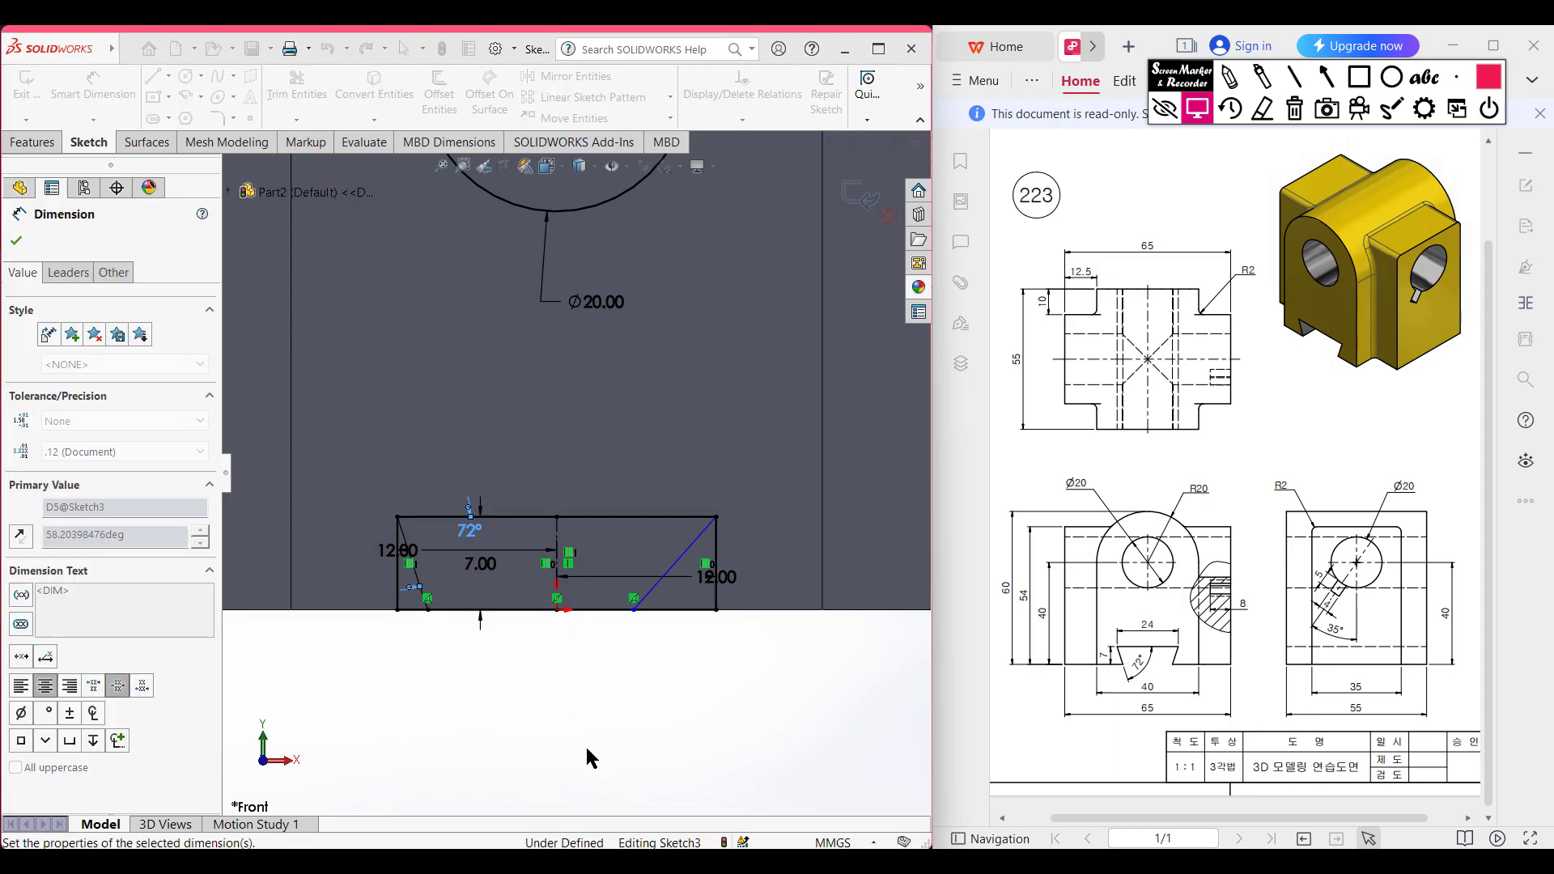
{"action": "left_click", "coordinate": [680, 551]}
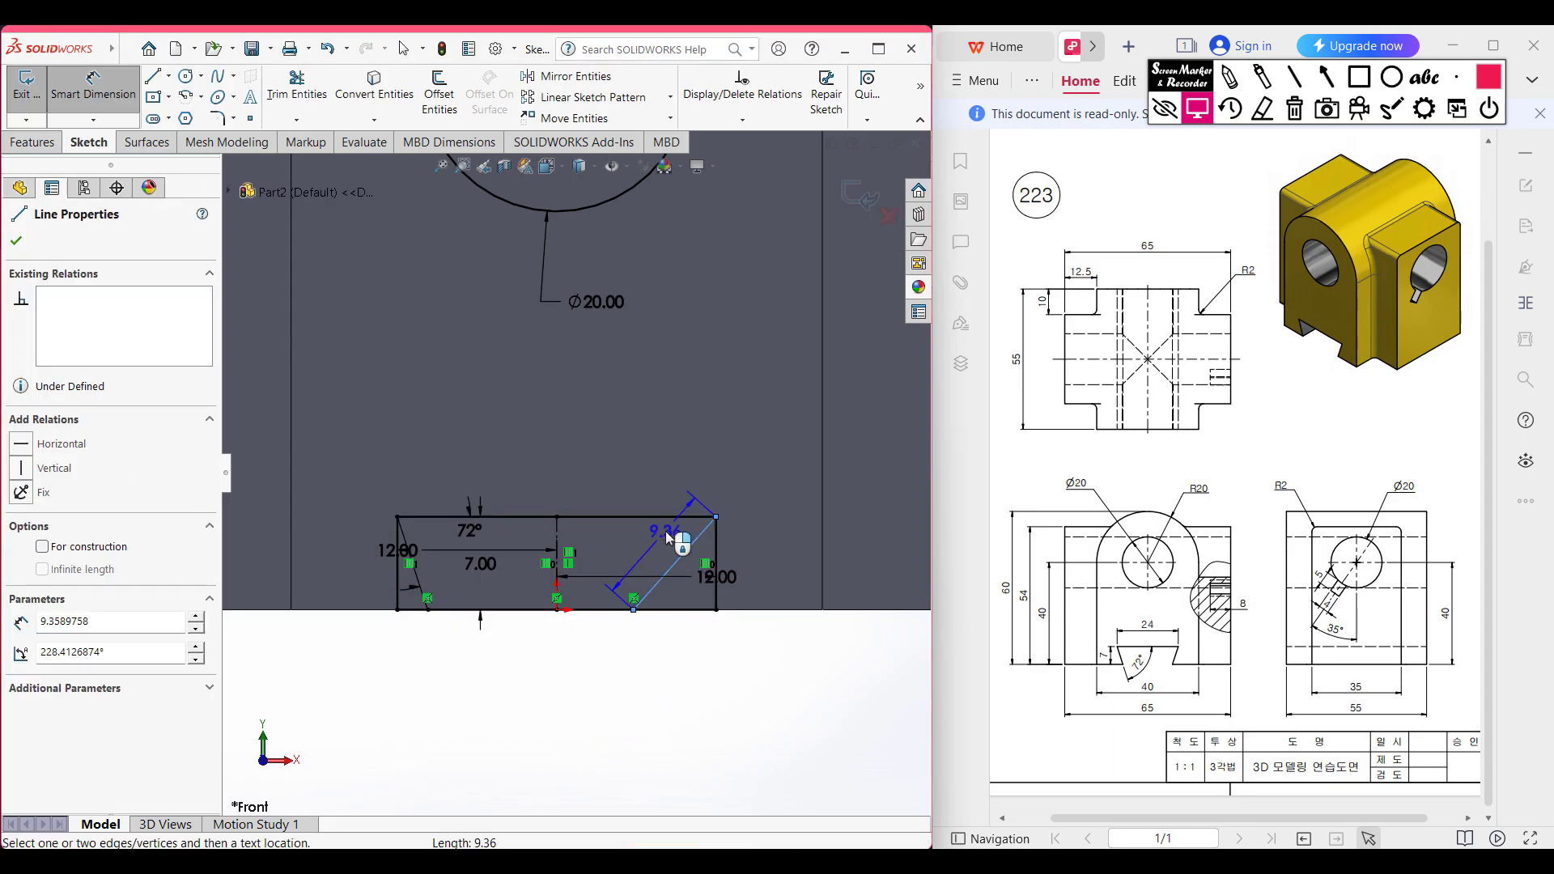
{"action": "left_click", "coordinate": [663, 518]}
{"action": "left_click", "coordinate": [680, 542]}
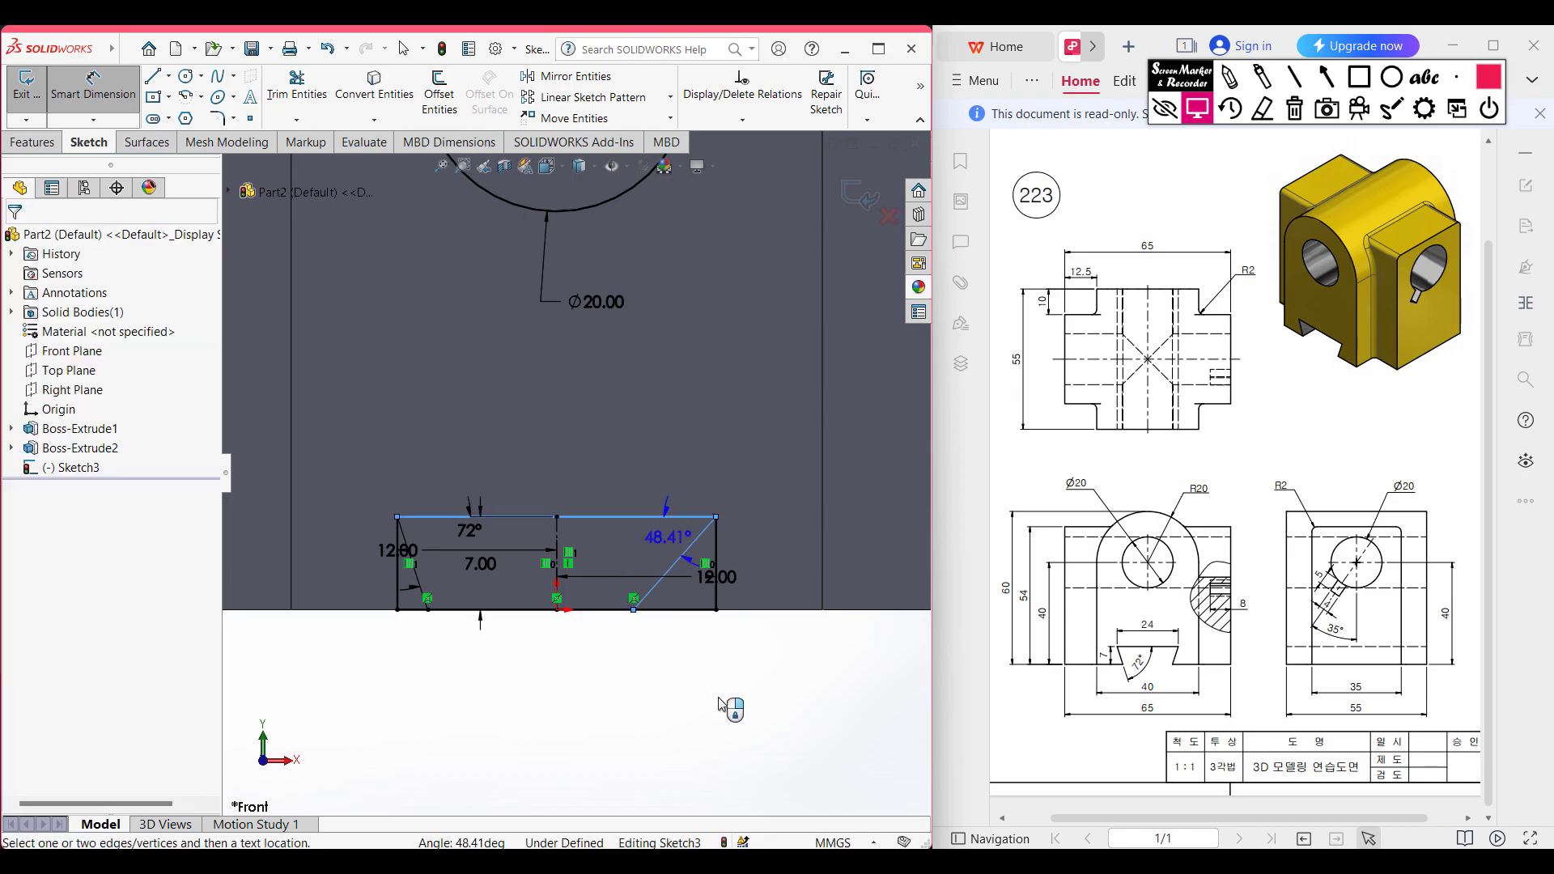
{"action": "left_click", "coordinate": [726, 718]}
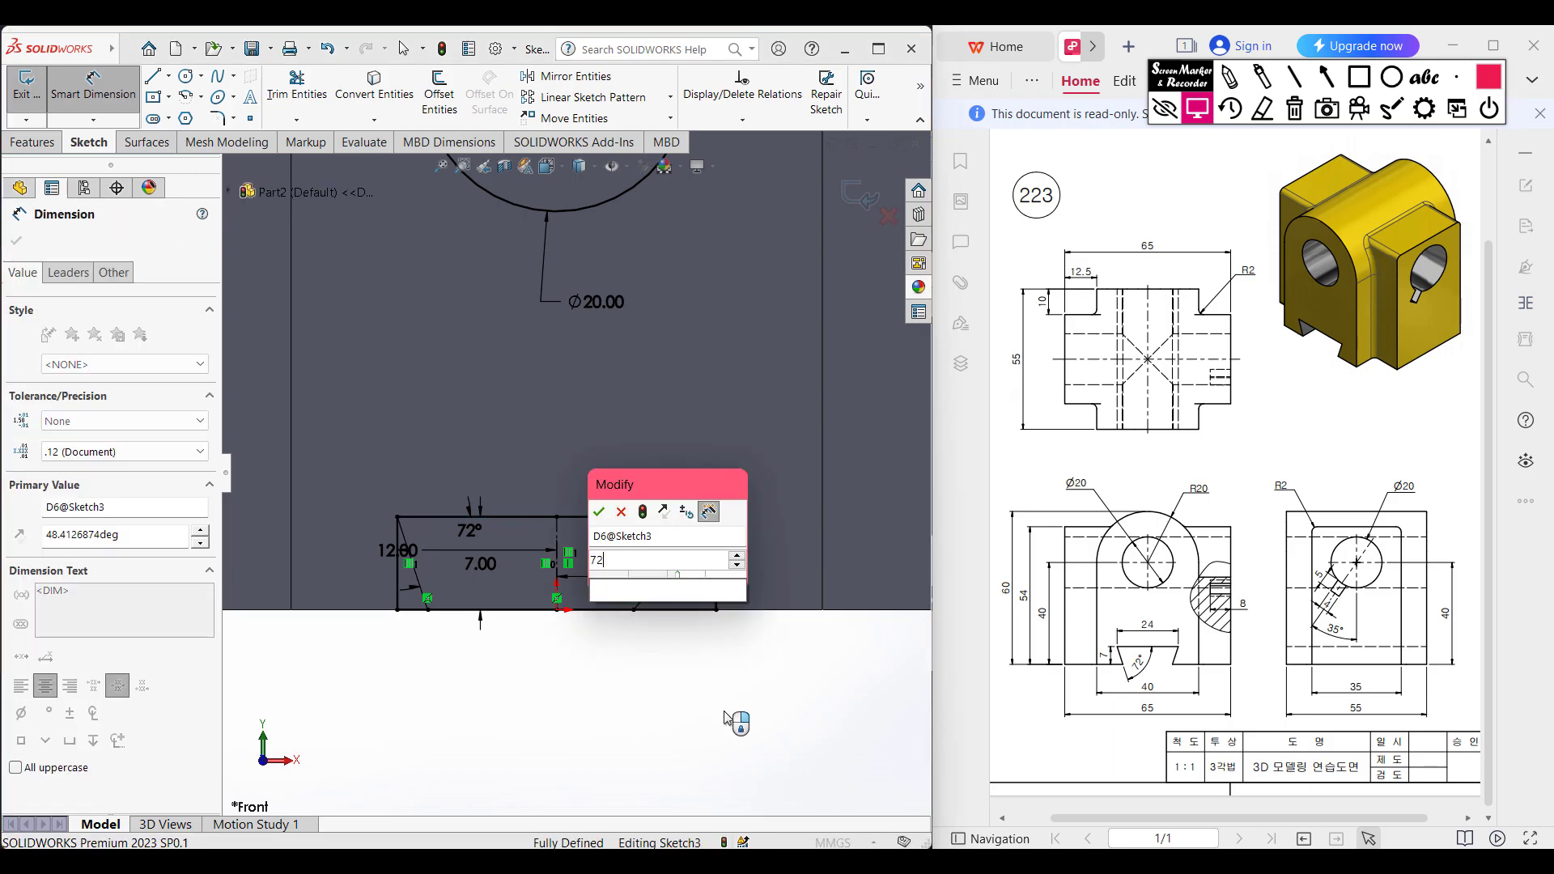
{"action": "key", "text": "Return"}
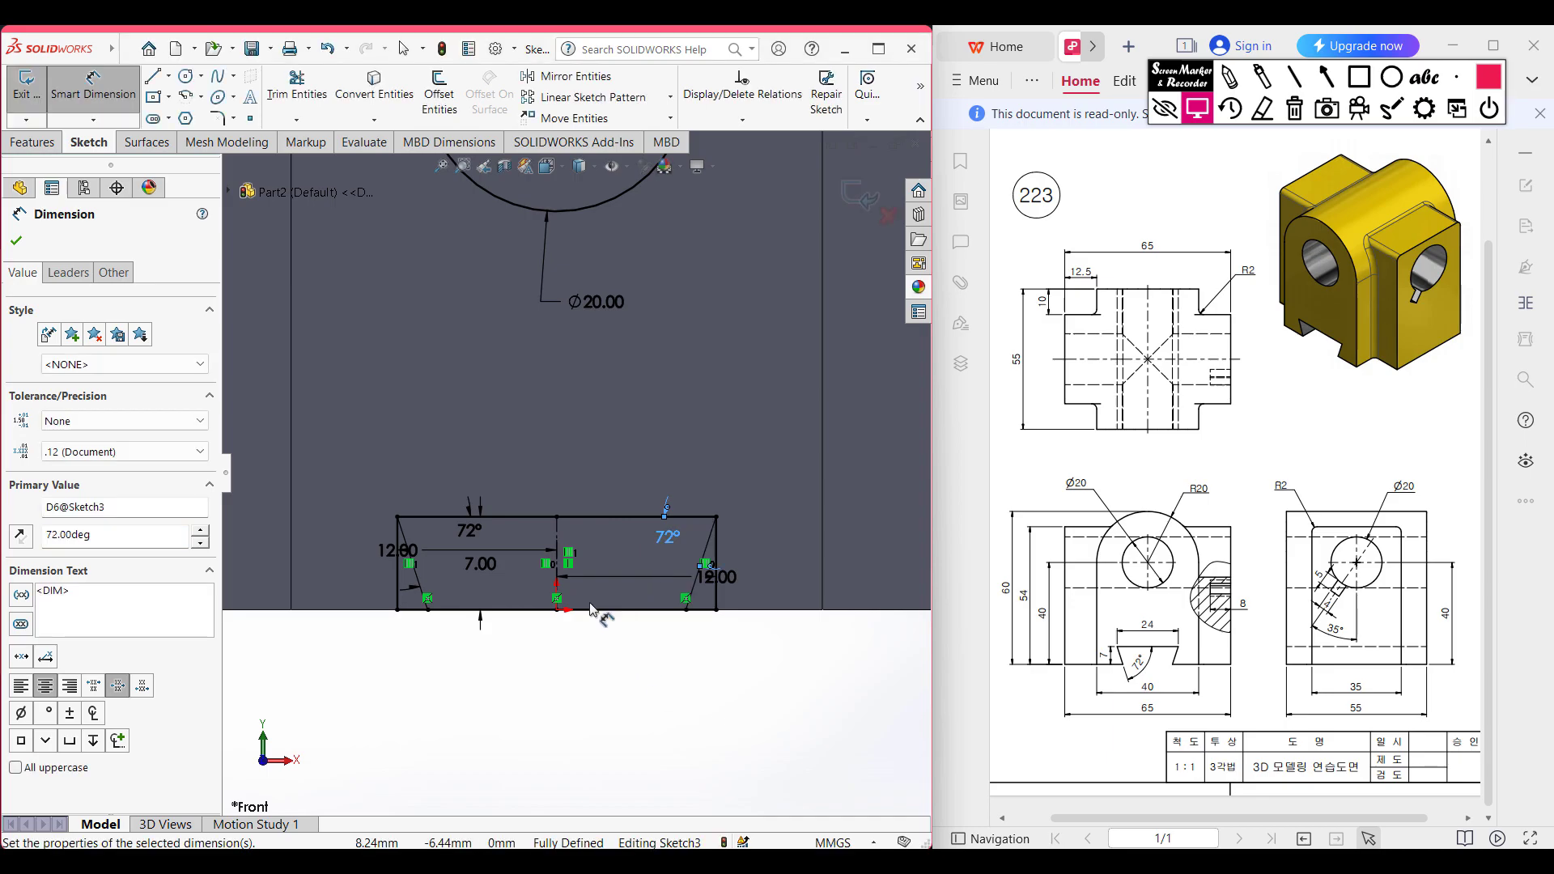
{"action": "left_click", "coordinate": [19, 241]}
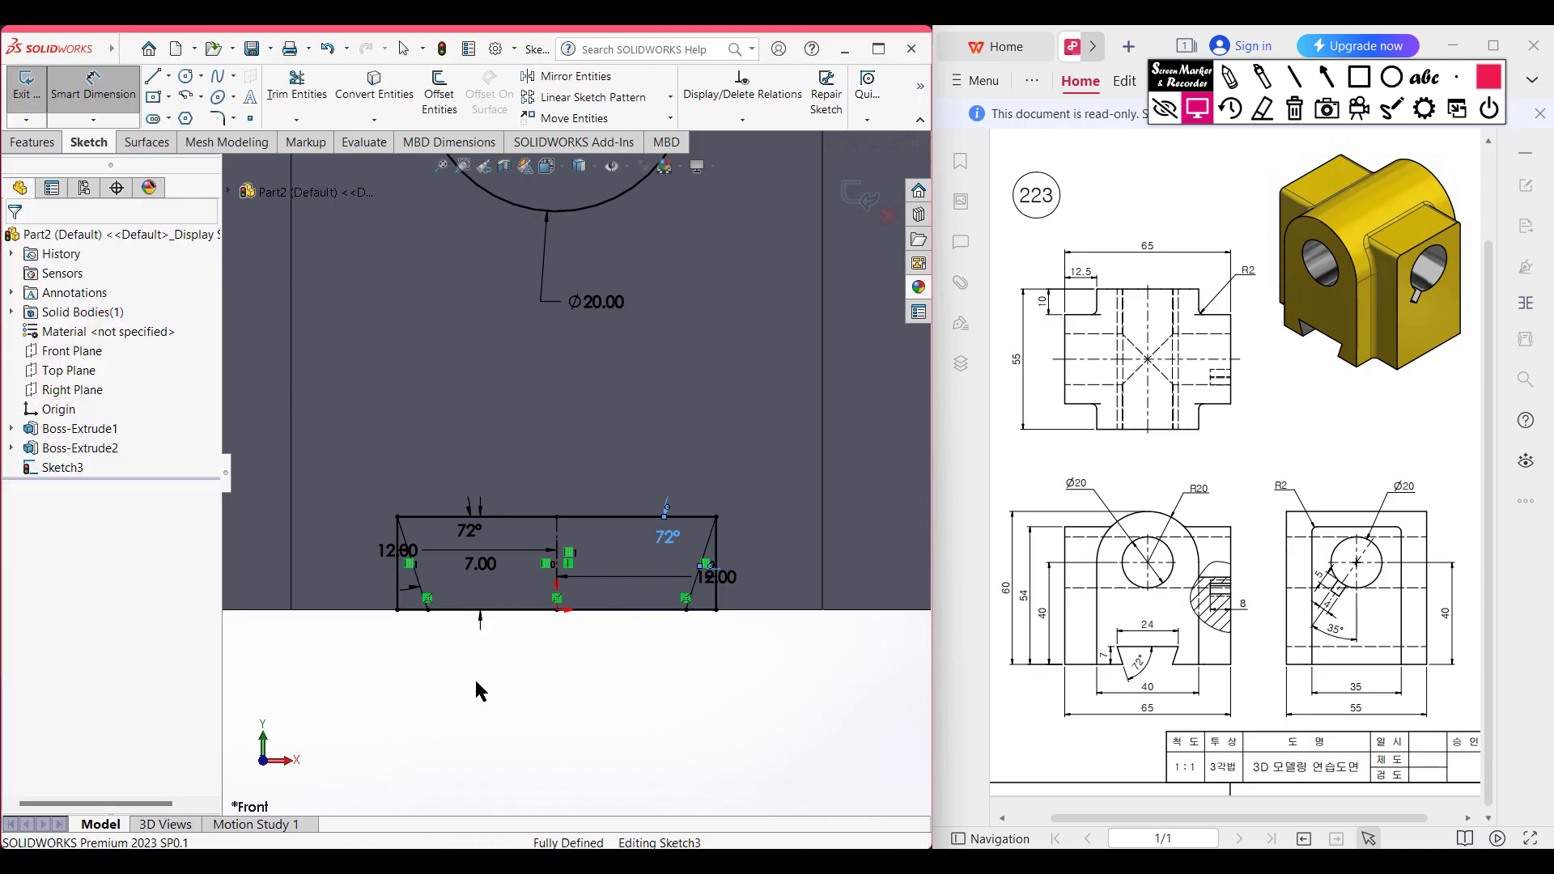
{"action": "key", "text": "Escape"}
Trim the vertical sides and bottom stubs to leave the trapezoid keyway profile
{"action": "left_click", "coordinate": [292, 90]}
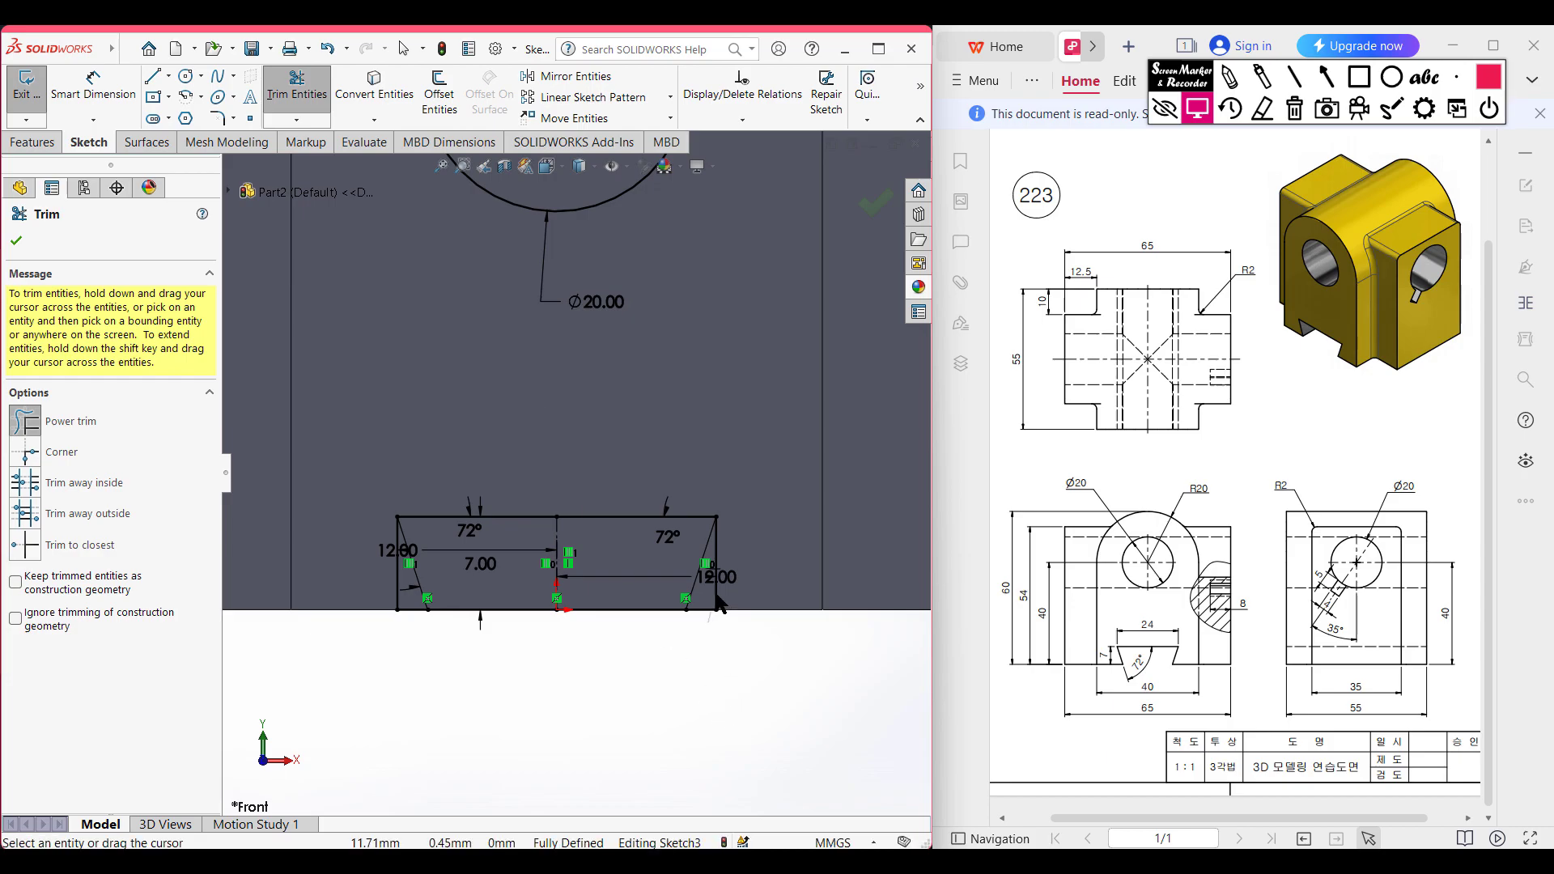
{"action": "left_click_drag", "start_coordinate": [707, 618], "coordinate": [724, 566]}
{"action": "left_click_drag", "start_coordinate": [417, 623], "coordinate": [384, 582]}
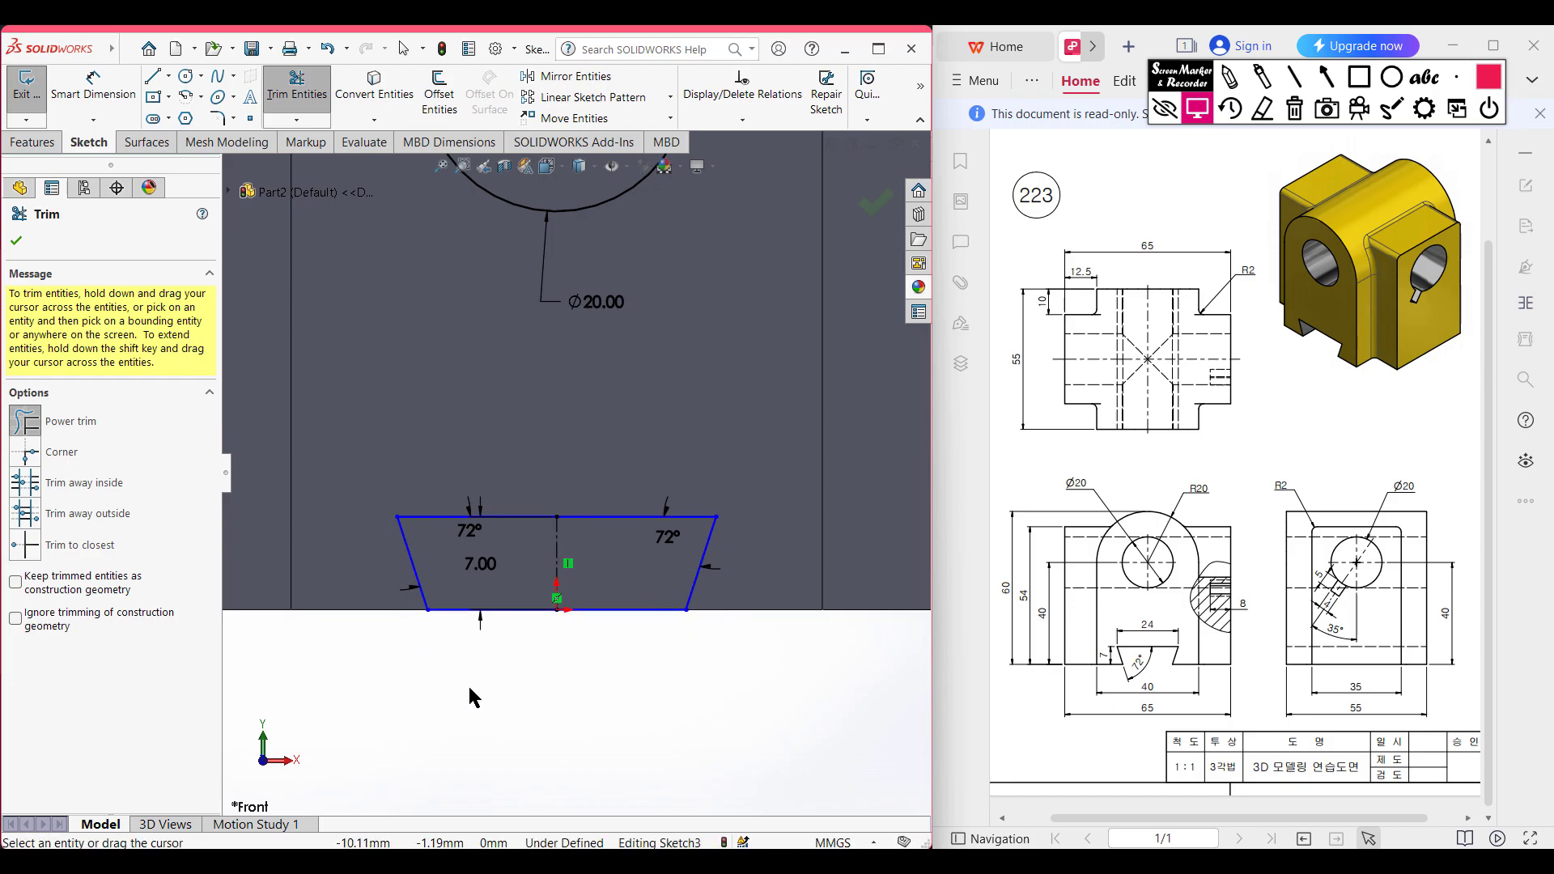
{"action": "left_click", "coordinate": [15, 242]}
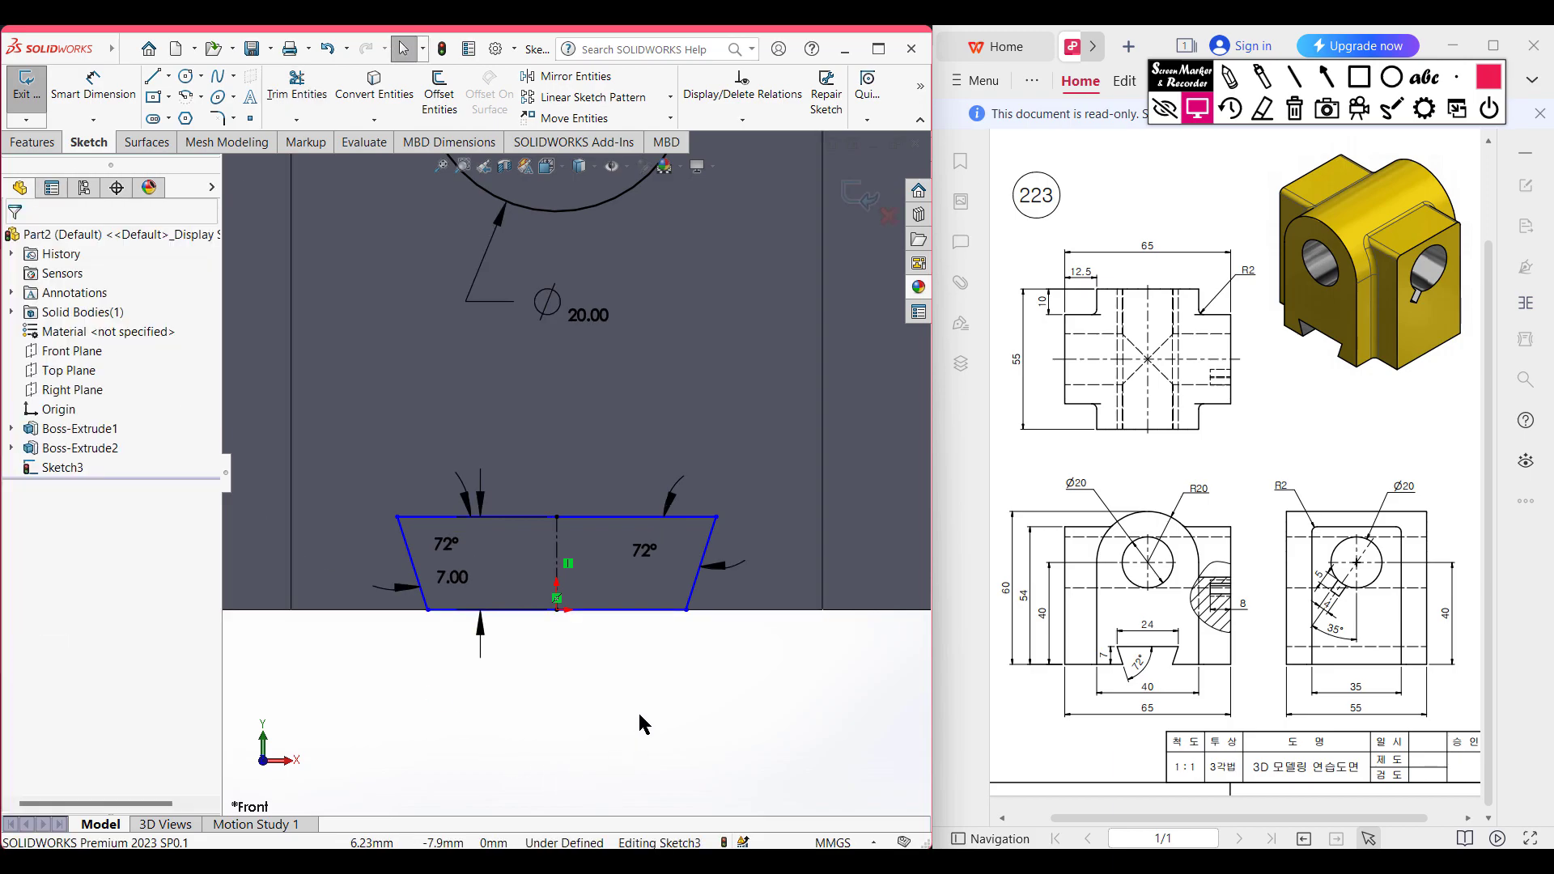
{"action": "key", "text": "ctrl+7"}
{"action": "left_click", "coordinate": [24, 142]}
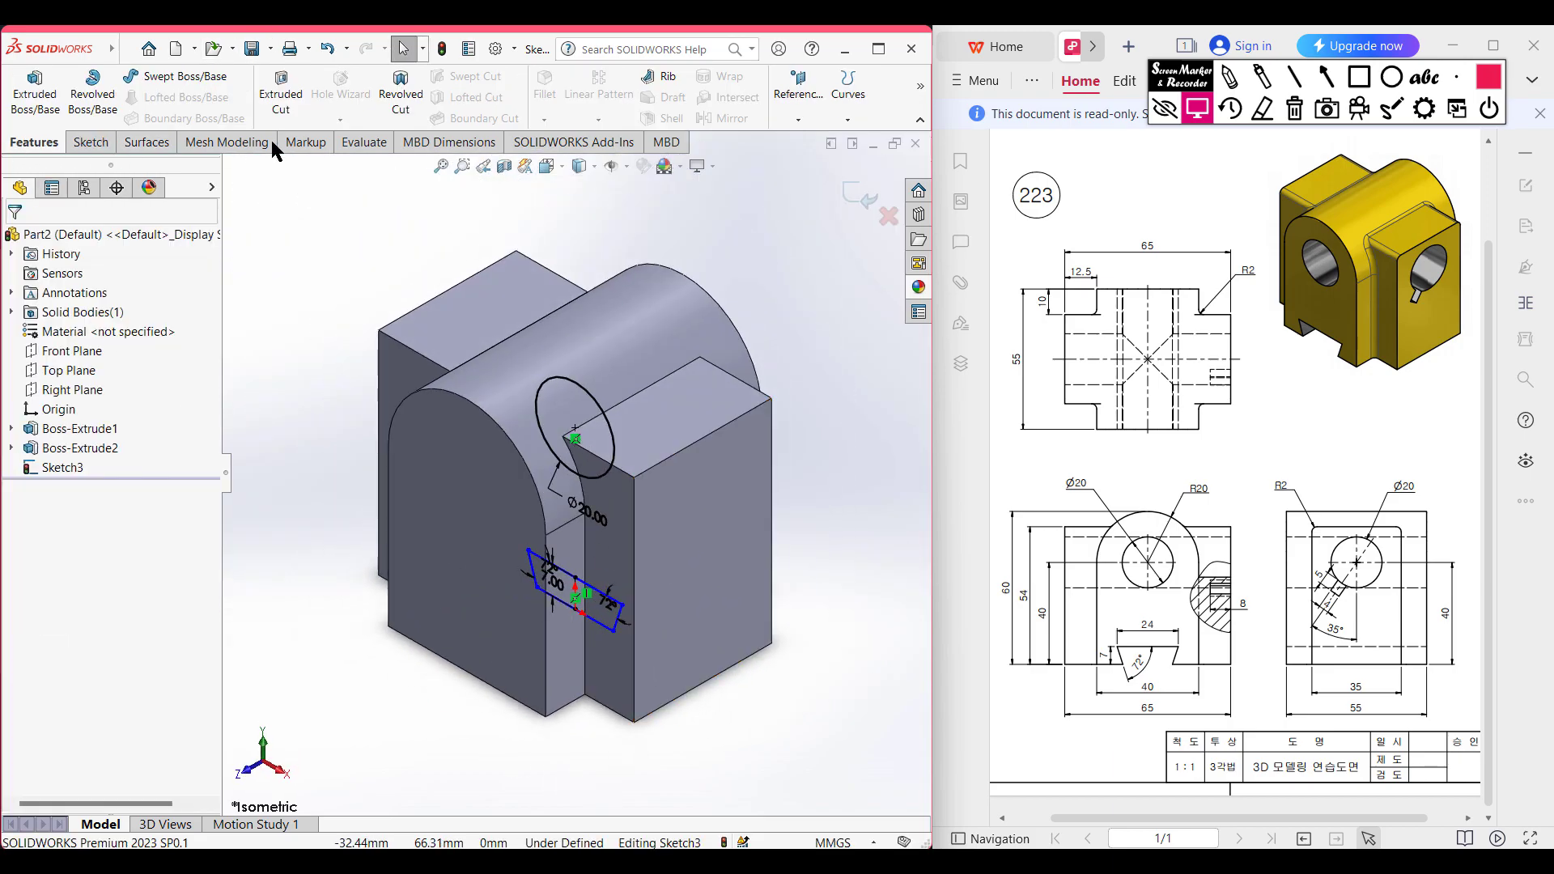
{"action": "left_click", "coordinate": [281, 96]}
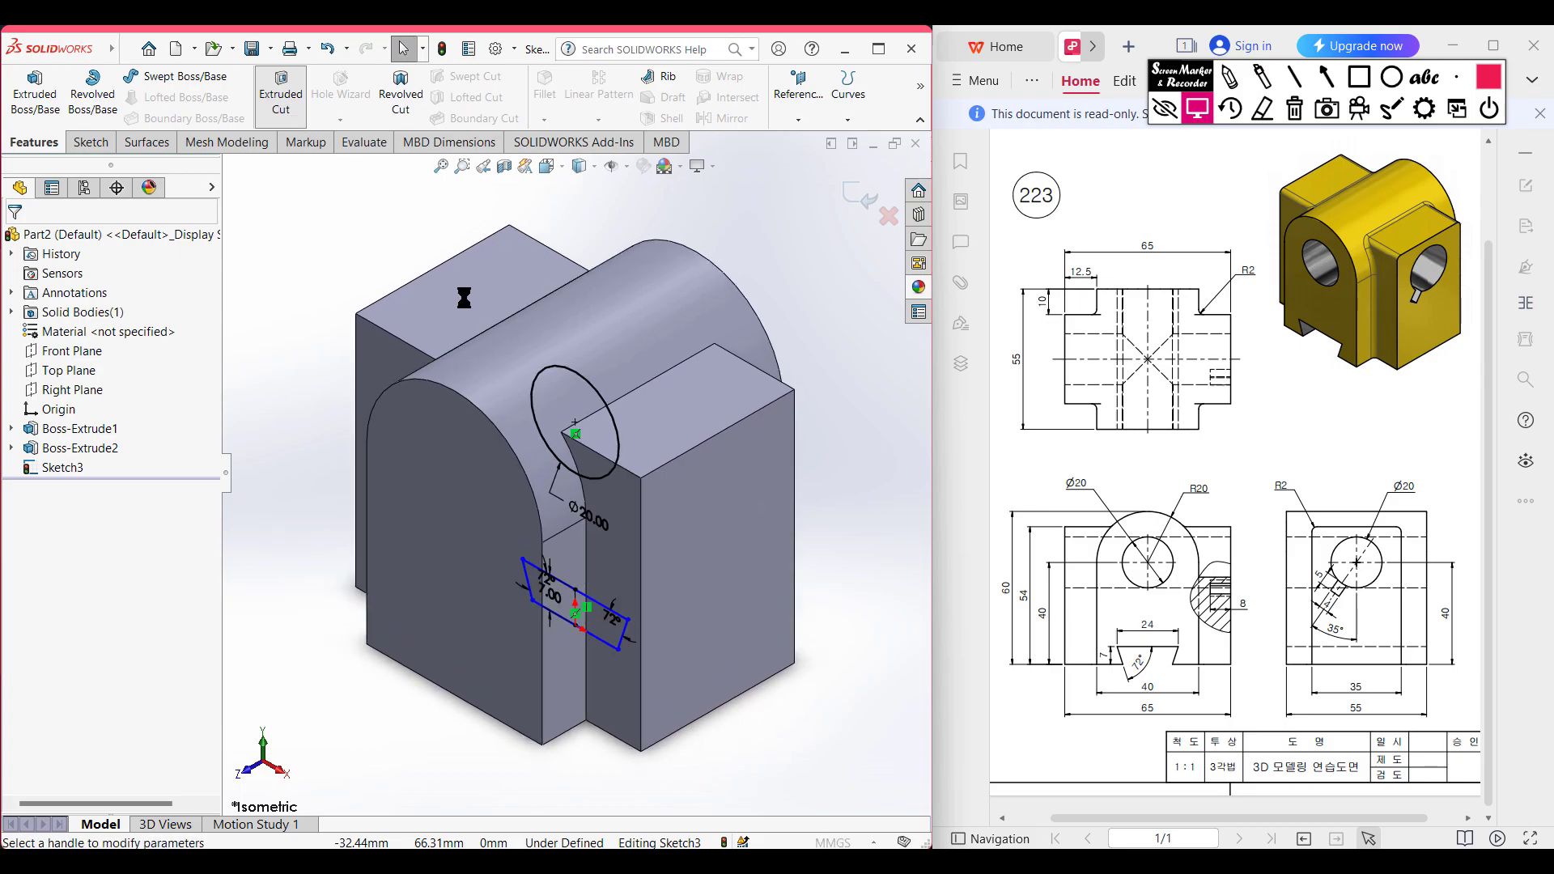
Cut Sketch3 Through All - Both to form the Ø20 bore and dovetail slot
{"action": "left_click", "coordinate": [118, 353]}
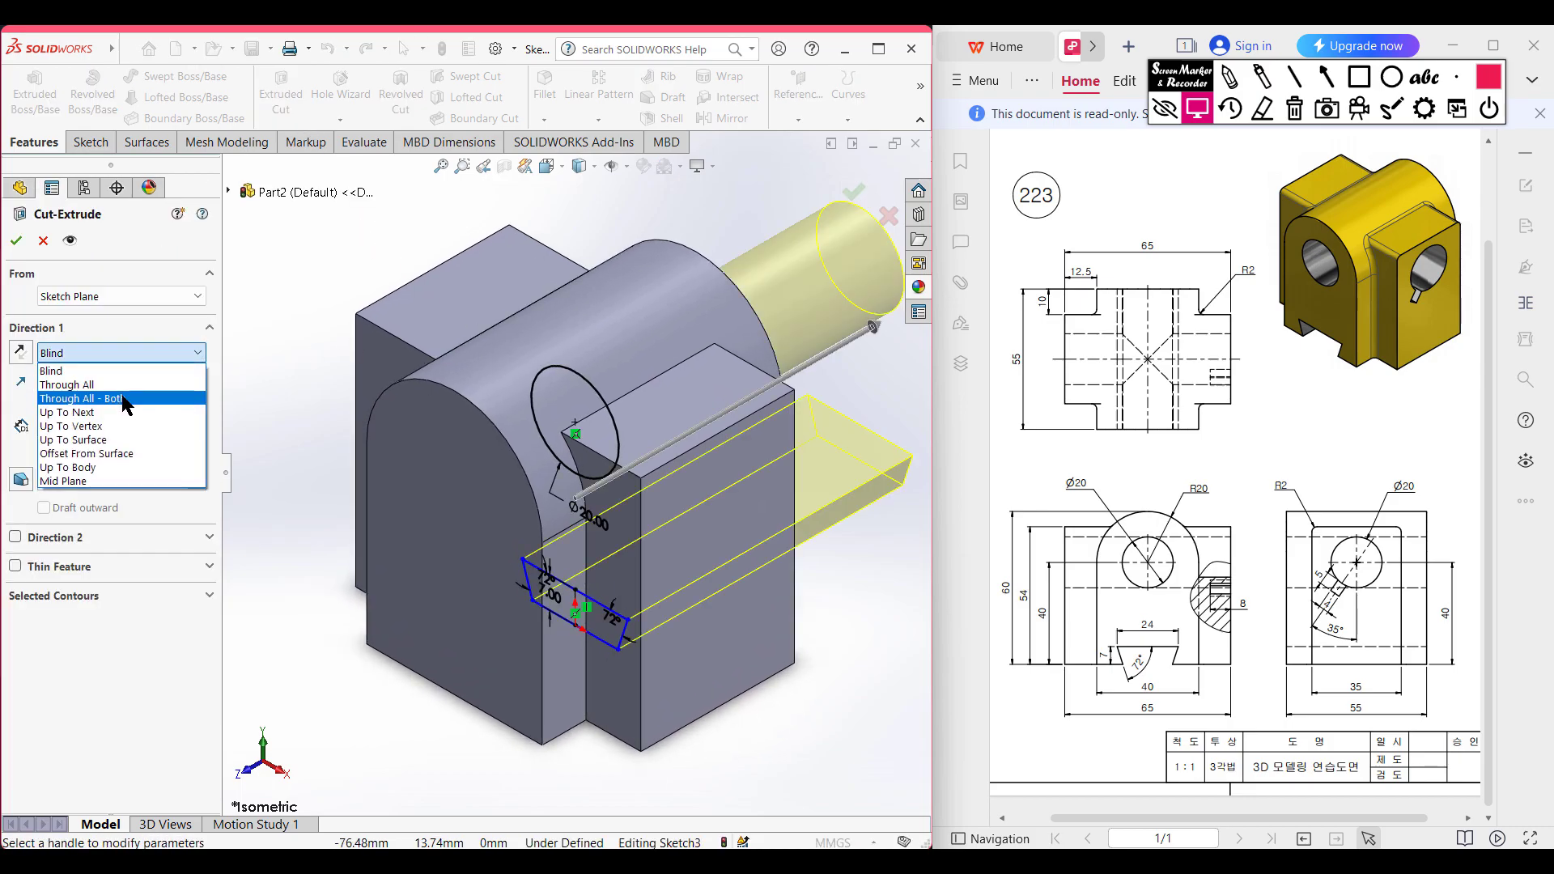
{"action": "left_click", "coordinate": [81, 379]}
{"action": "left_click", "coordinate": [17, 242]}
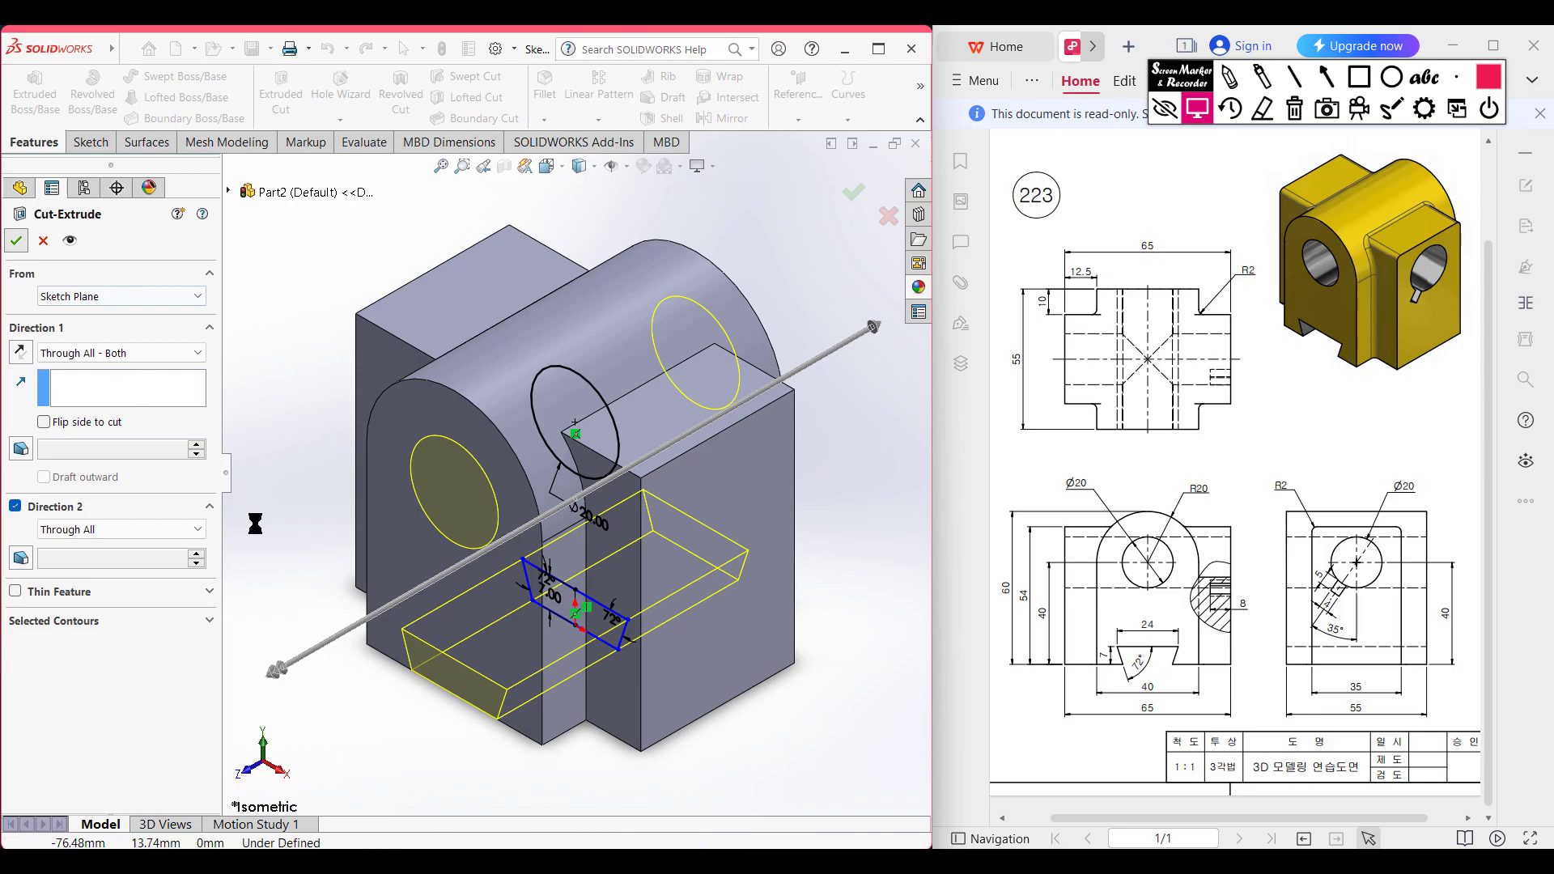
{"action": "left_click", "coordinate": [364, 748]}
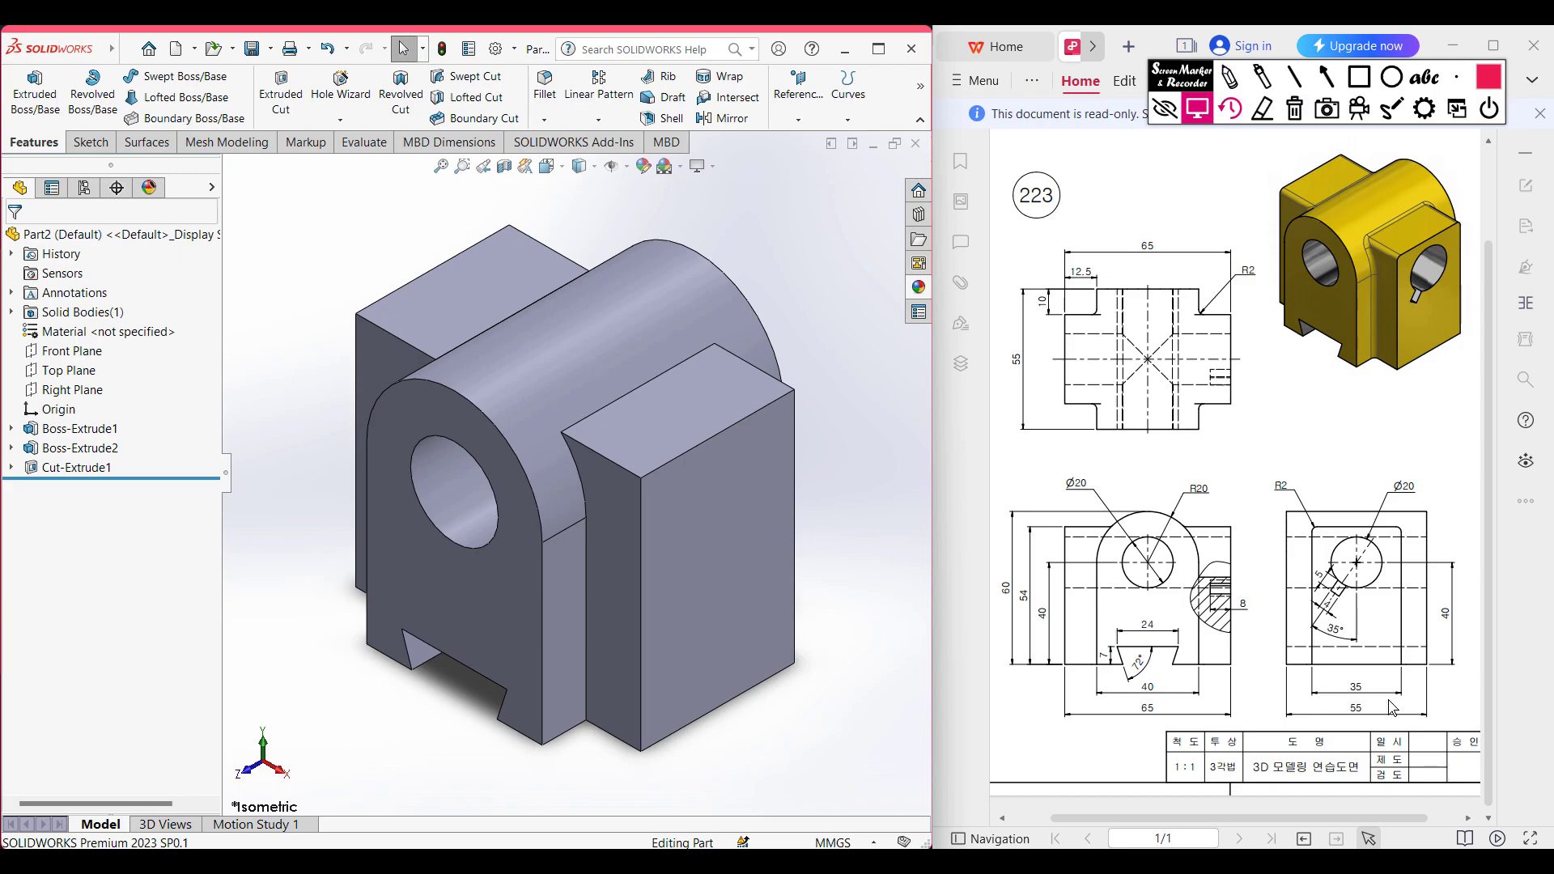
Zoom and scroll the PDF drawing over to the right-hand side view
{"action": "left_click_drag", "start_coordinate": [1384, 817], "coordinate": [1412, 817]}
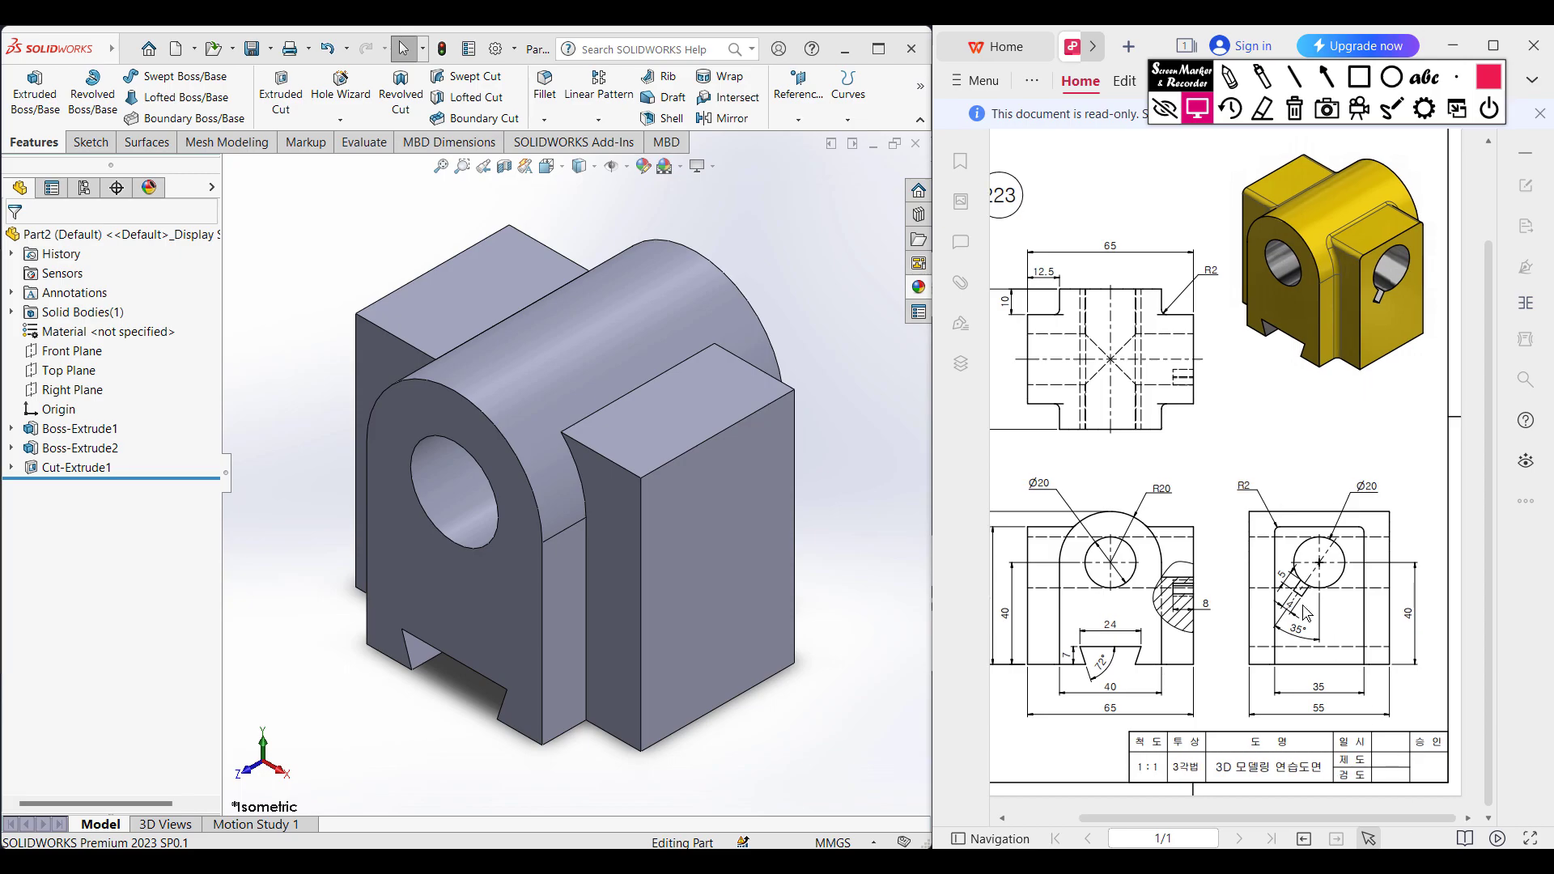
{"action": "scroll", "coordinate": [1343, 605], "scroll_direction": "up", "scroll_amount": 2, "text": "ctrl"}
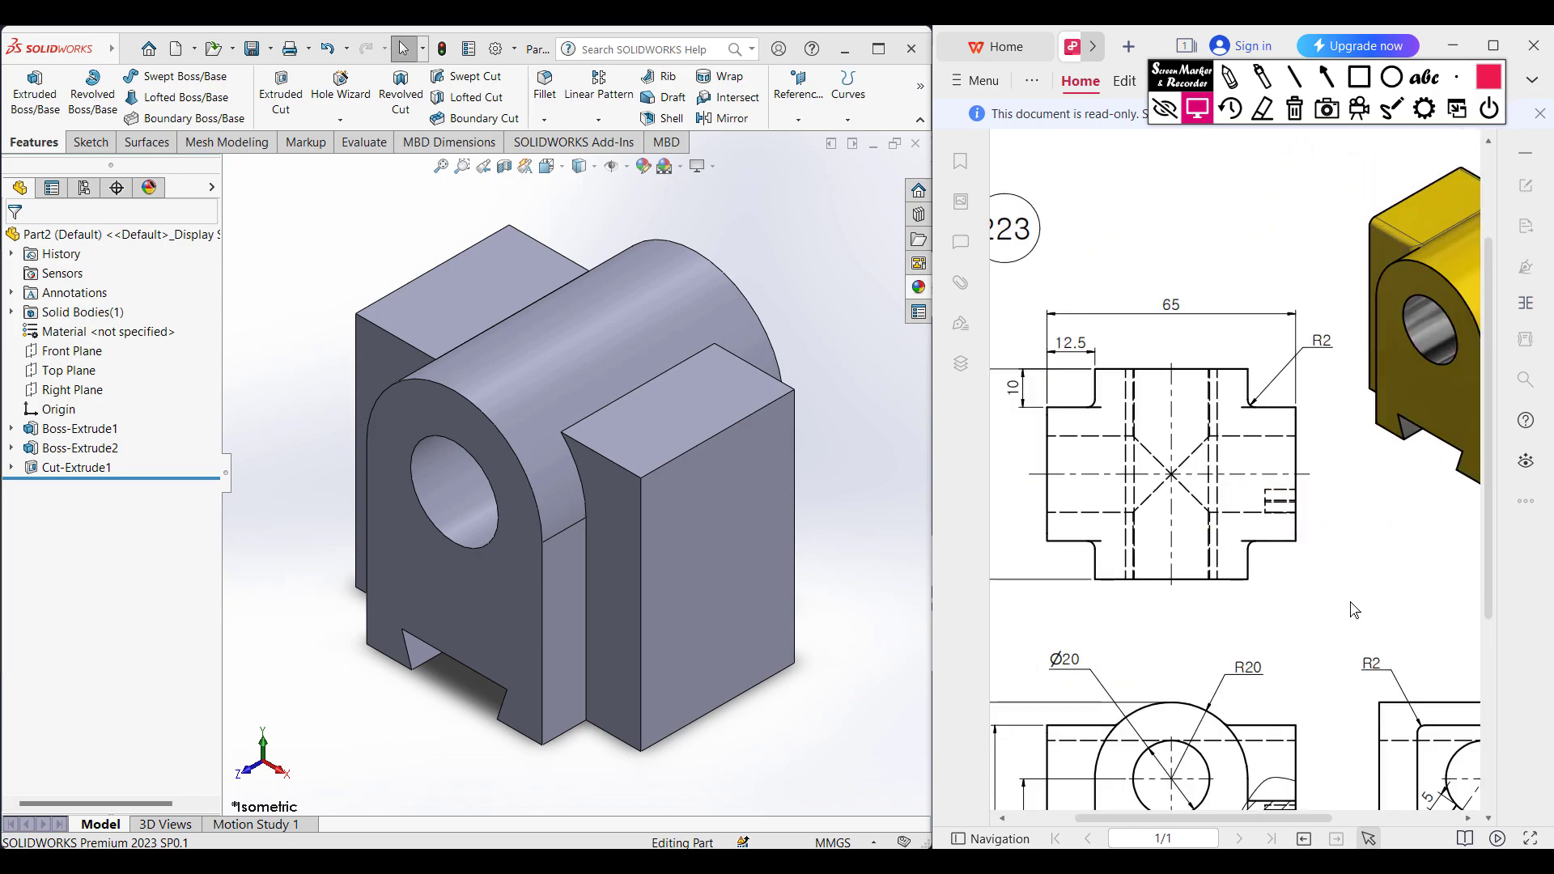
{"action": "scroll", "coordinate": [1348, 620], "scroll_direction": "down", "scroll_amount": 3}
{"action": "left_click_drag", "start_coordinate": [1313, 814], "coordinate": [1393, 817]}
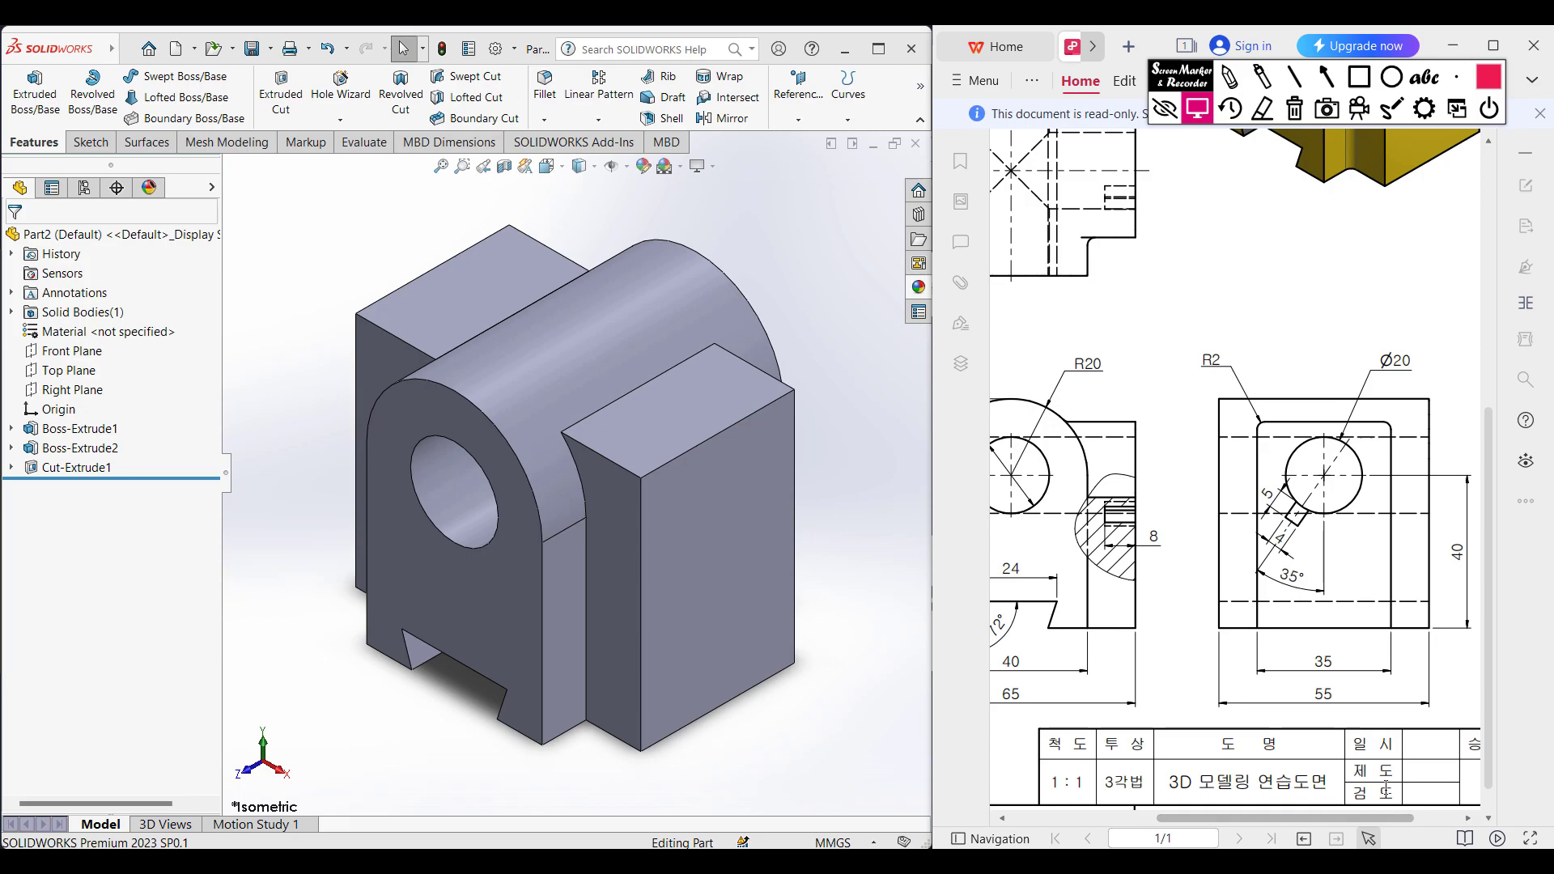
Mark the Ø20 hole, its label and the keyway at the 8 dimension, then clear the marks
{"action": "left_click", "coordinate": [1229, 77]}
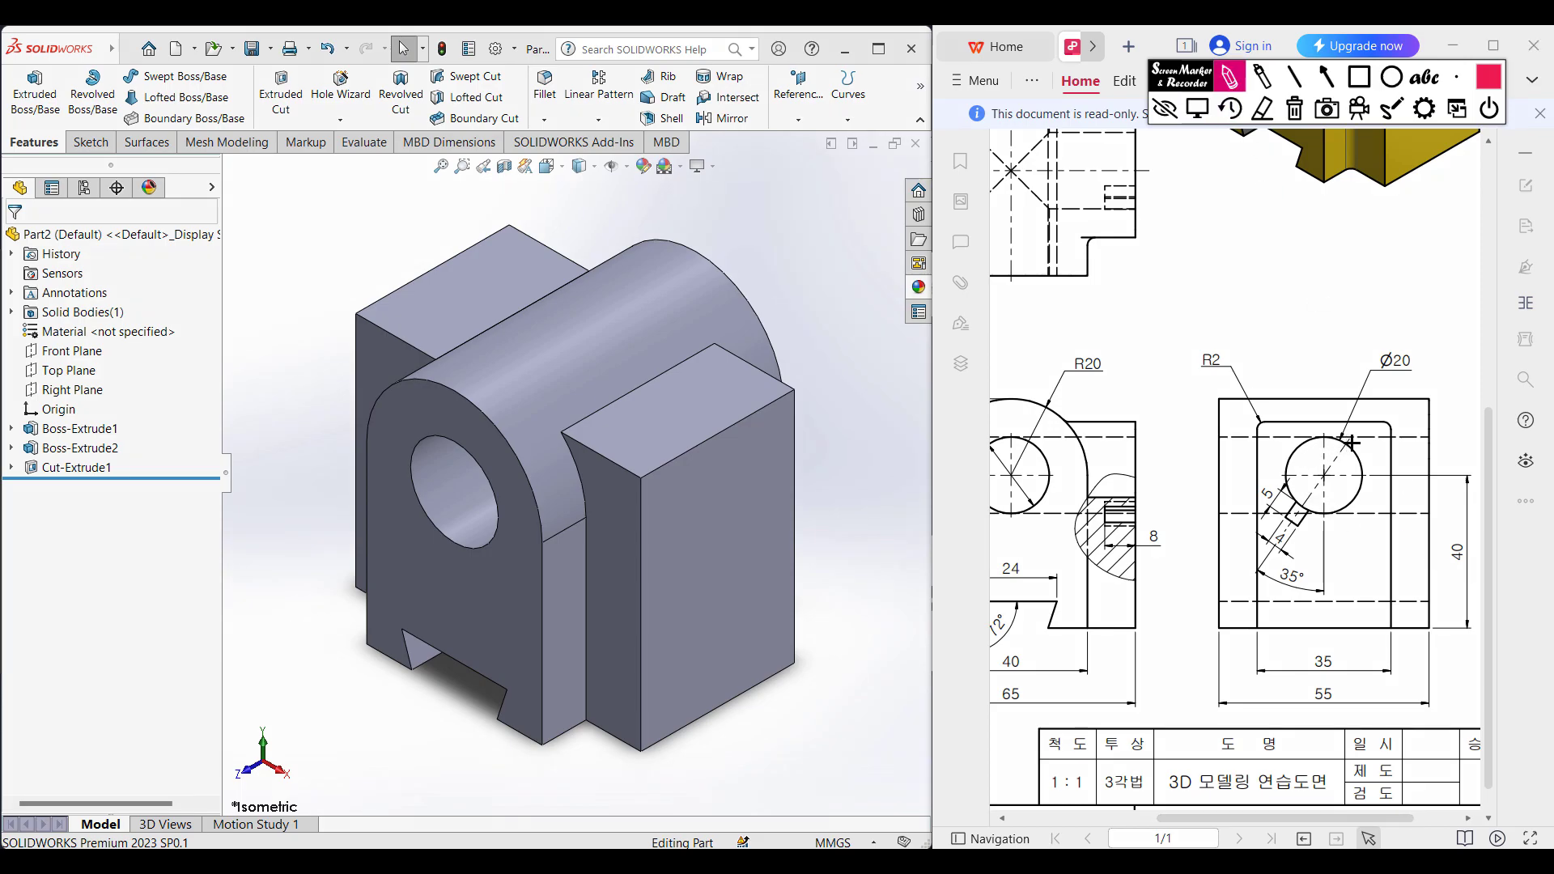
{"action": "mouse_move", "coordinate": [1326, 433]}
{"action": "left_mouse_down"}
{"action": "mouse_move", "coordinate": [1285, 455]}
{"action": "mouse_move", "coordinate": [1293, 506]}
{"action": "mouse_move", "coordinate": [1335, 516]}
{"action": "mouse_move", "coordinate": [1370, 463]}
{"action": "mouse_move", "coordinate": [1355, 437]}
{"action": "left_mouse_up"}
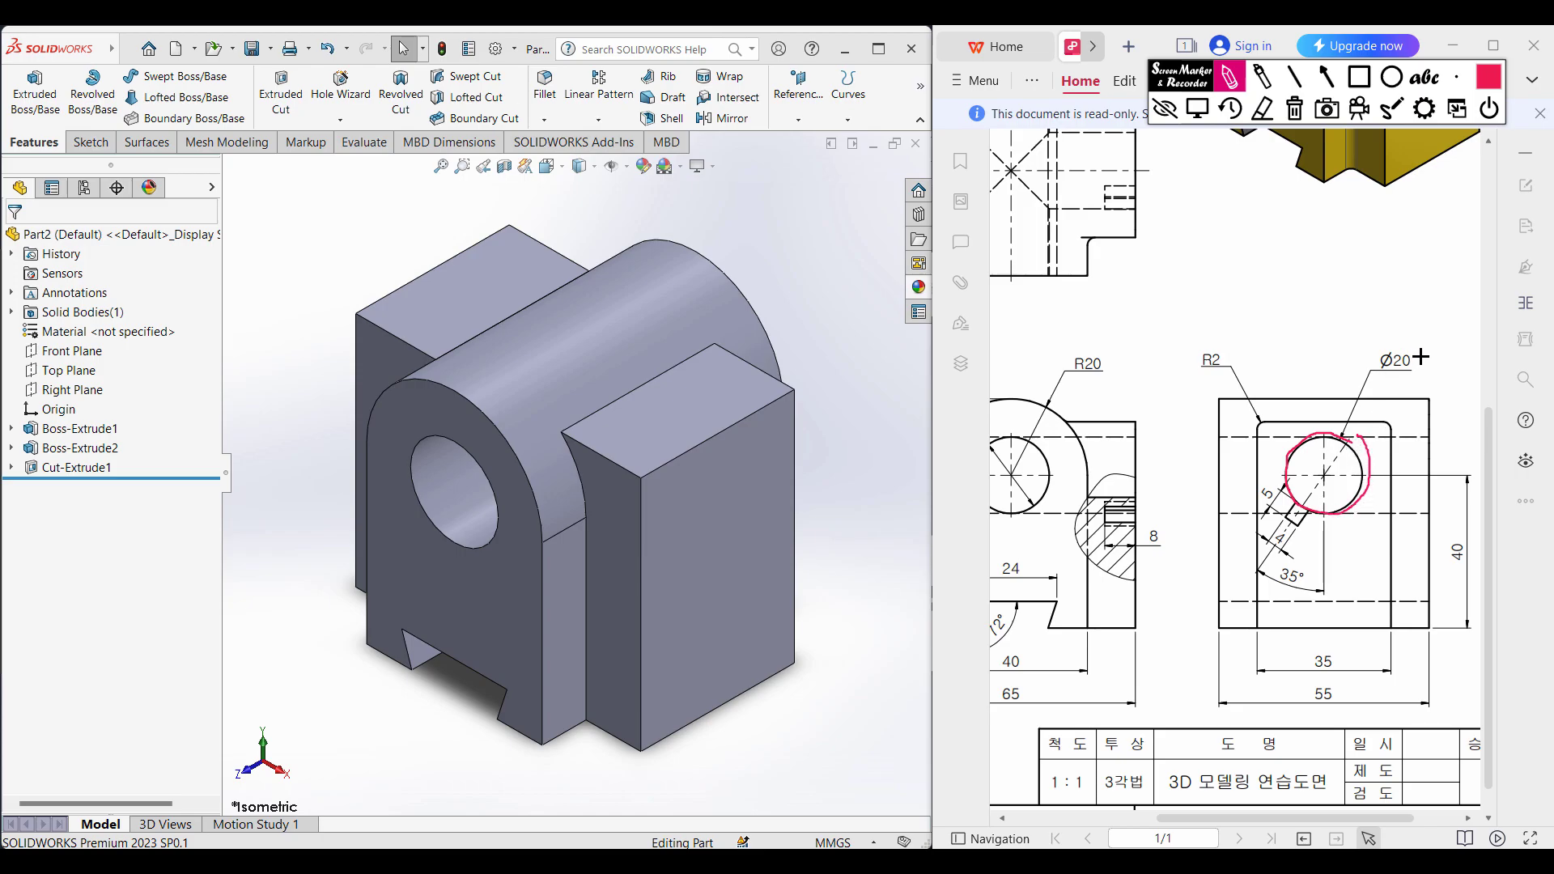
{"action": "mouse_move", "coordinate": [1403, 345]}
{"action": "left_mouse_down"}
{"action": "mouse_move", "coordinate": [1381, 385]}
{"action": "mouse_move", "coordinate": [1431, 364]}
{"action": "mouse_move", "coordinate": [1400, 364]}
{"action": "left_mouse_up"}
{"action": "mouse_move", "coordinate": [1163, 170]}
{"action": "left_mouse_down"}
{"action": "mouse_move", "coordinate": [1020, 170]}
{"action": "mouse_move", "coordinate": [1114, 192]}
{"action": "left_mouse_up"}
{"action": "left_click", "coordinate": [1294, 108]}
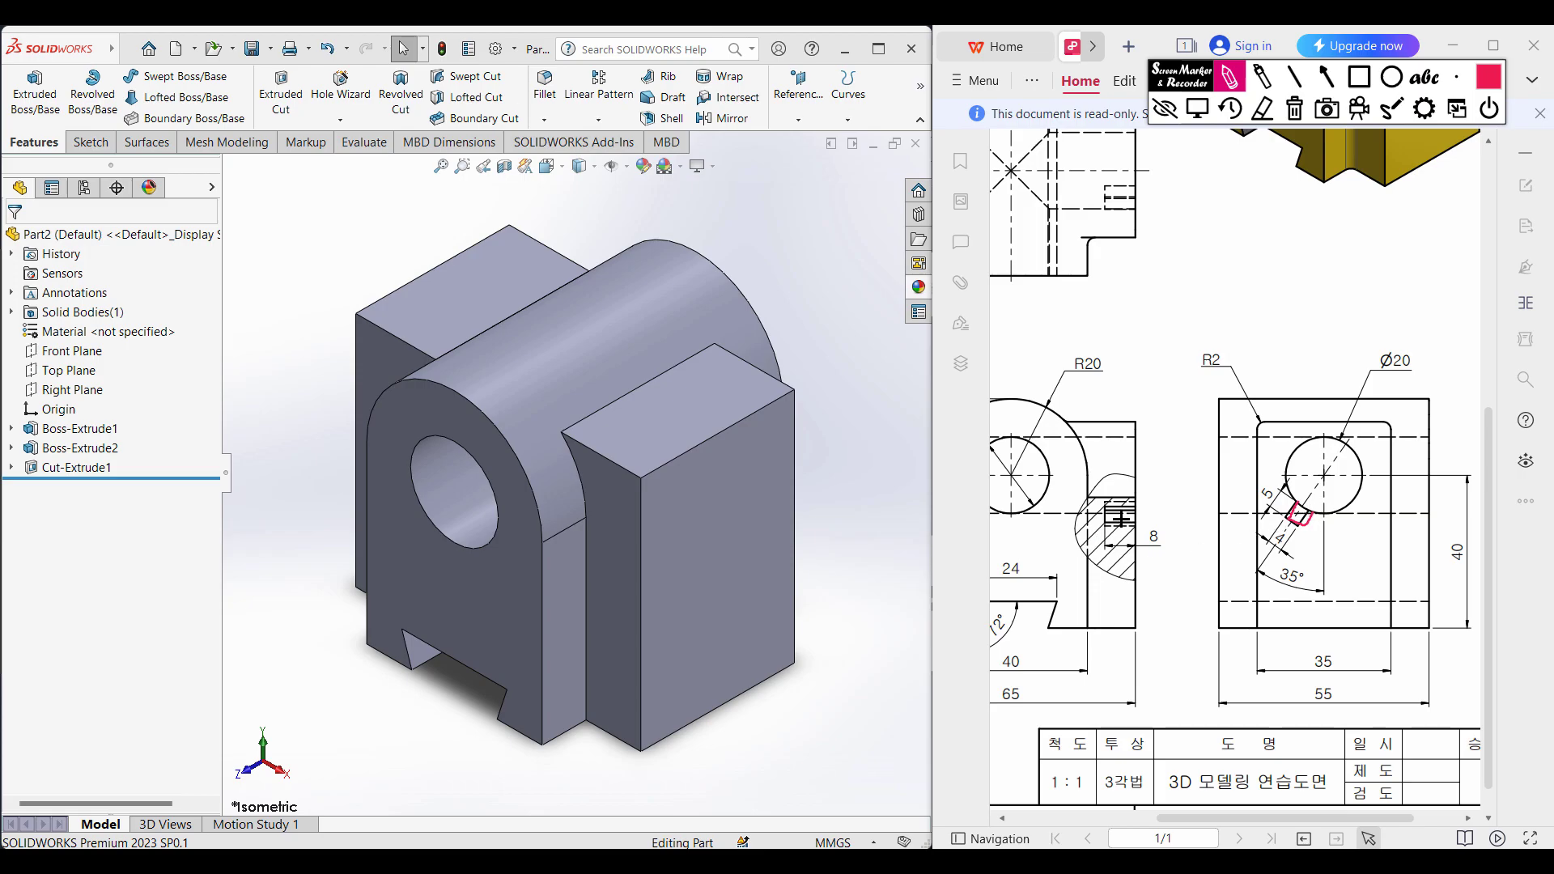
{"action": "mouse_move", "coordinate": [1106, 502]}
{"action": "left_mouse_down"}
{"action": "mouse_move", "coordinate": [1141, 526]}
{"action": "mouse_move", "coordinate": [1088, 508]}
{"action": "mouse_move", "coordinate": [1182, 527]}
{"action": "mouse_move", "coordinate": [1153, 541]}
{"action": "left_mouse_up"}
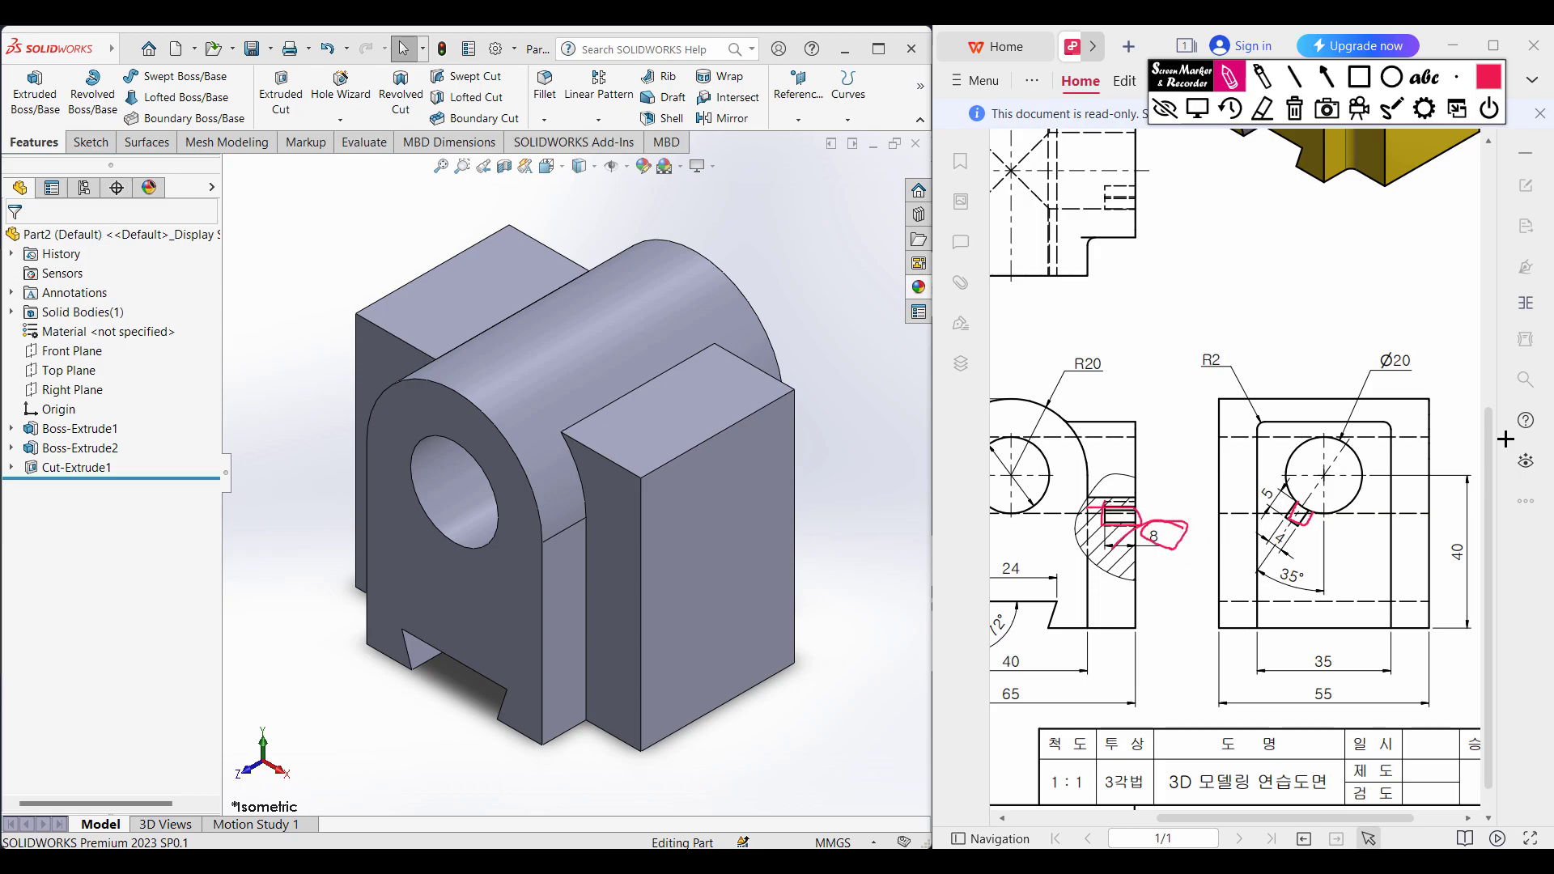
{"action": "left_click", "coordinate": [1294, 109]}
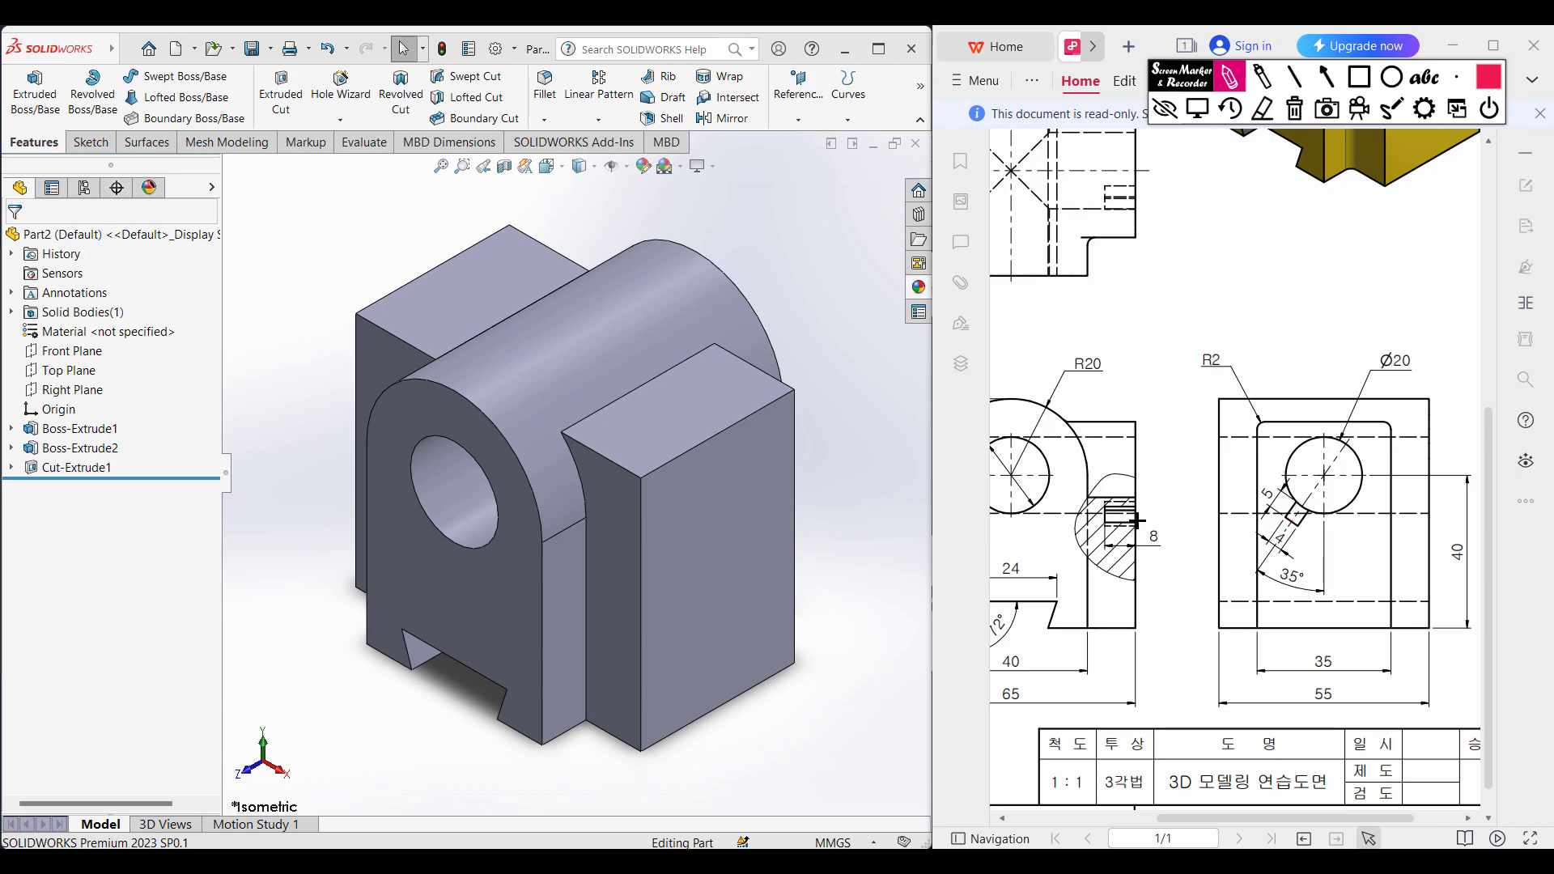
Mark the Ø20 hole centre, 35° keyway line, 5 width and 8 dimension, clearing marks between passes
{"action": "mouse_move", "coordinate": [1112, 524]}
{"action": "left_mouse_down"}
{"action": "mouse_move", "coordinate": [1165, 538]}
{"action": "mouse_move", "coordinate": [1153, 534]}
{"action": "left_mouse_up"}
{"action": "left_click", "coordinate": [1294, 108]}
{"action": "left_click_drag", "start_coordinate": [1326, 469], "coordinate": [1325, 486]}
{"action": "mouse_move", "coordinate": [1287, 526]}
{"action": "left_mouse_down"}
{"action": "mouse_move", "coordinate": [1261, 574]}
{"action": "mouse_move", "coordinate": [1305, 578]}
{"action": "left_mouse_up"}
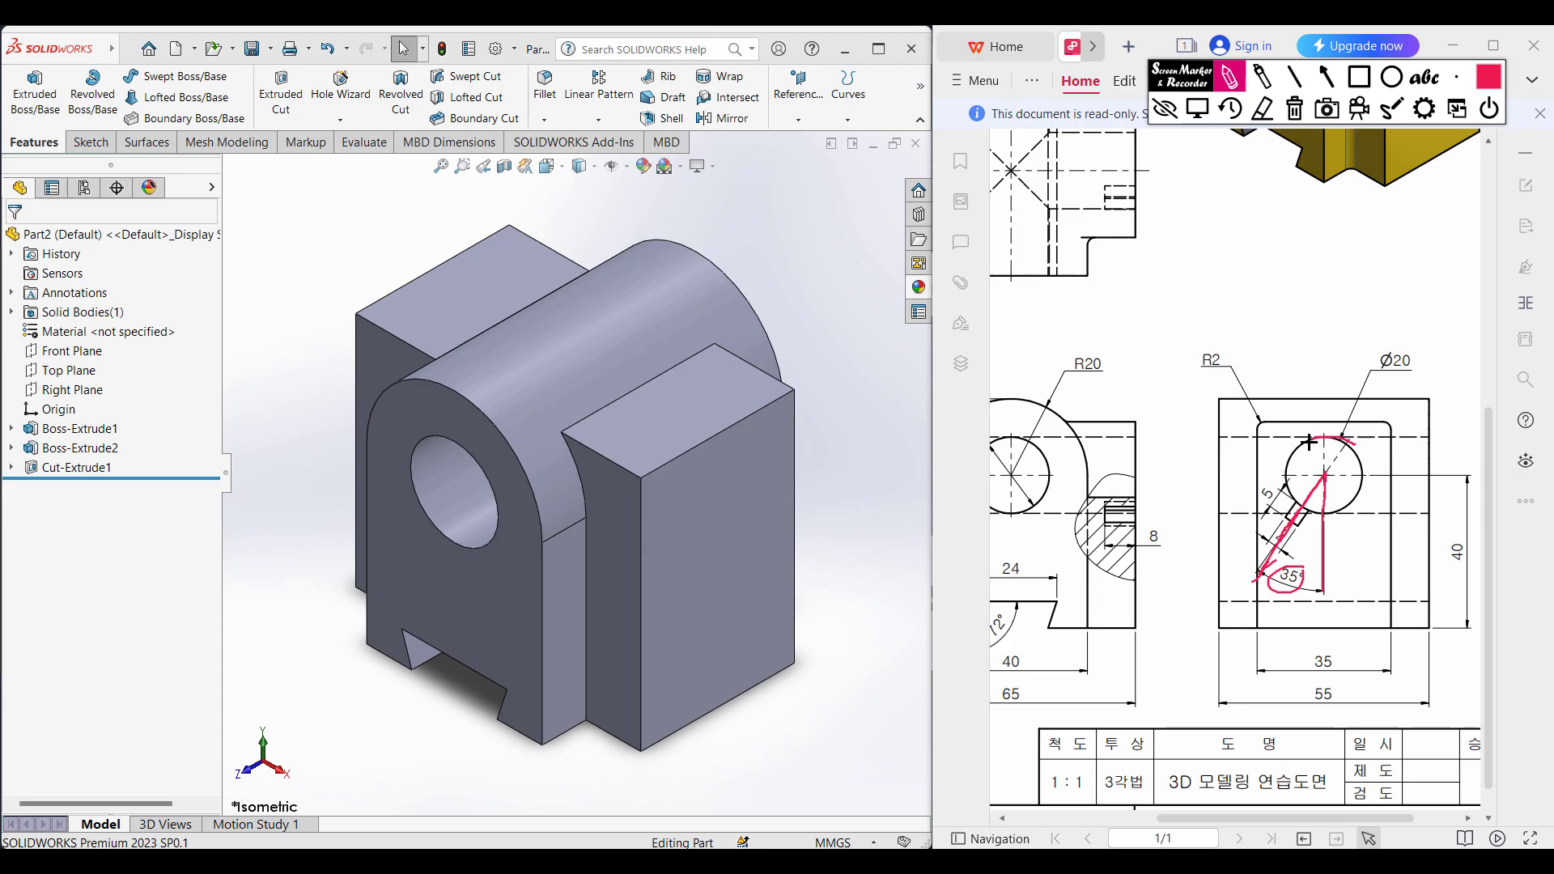
{"action": "mouse_move", "coordinate": [1407, 342]}
{"action": "left_mouse_down"}
{"action": "mouse_move", "coordinate": [1395, 380]}
{"action": "mouse_move", "coordinate": [1426, 353]}
{"action": "left_mouse_up"}
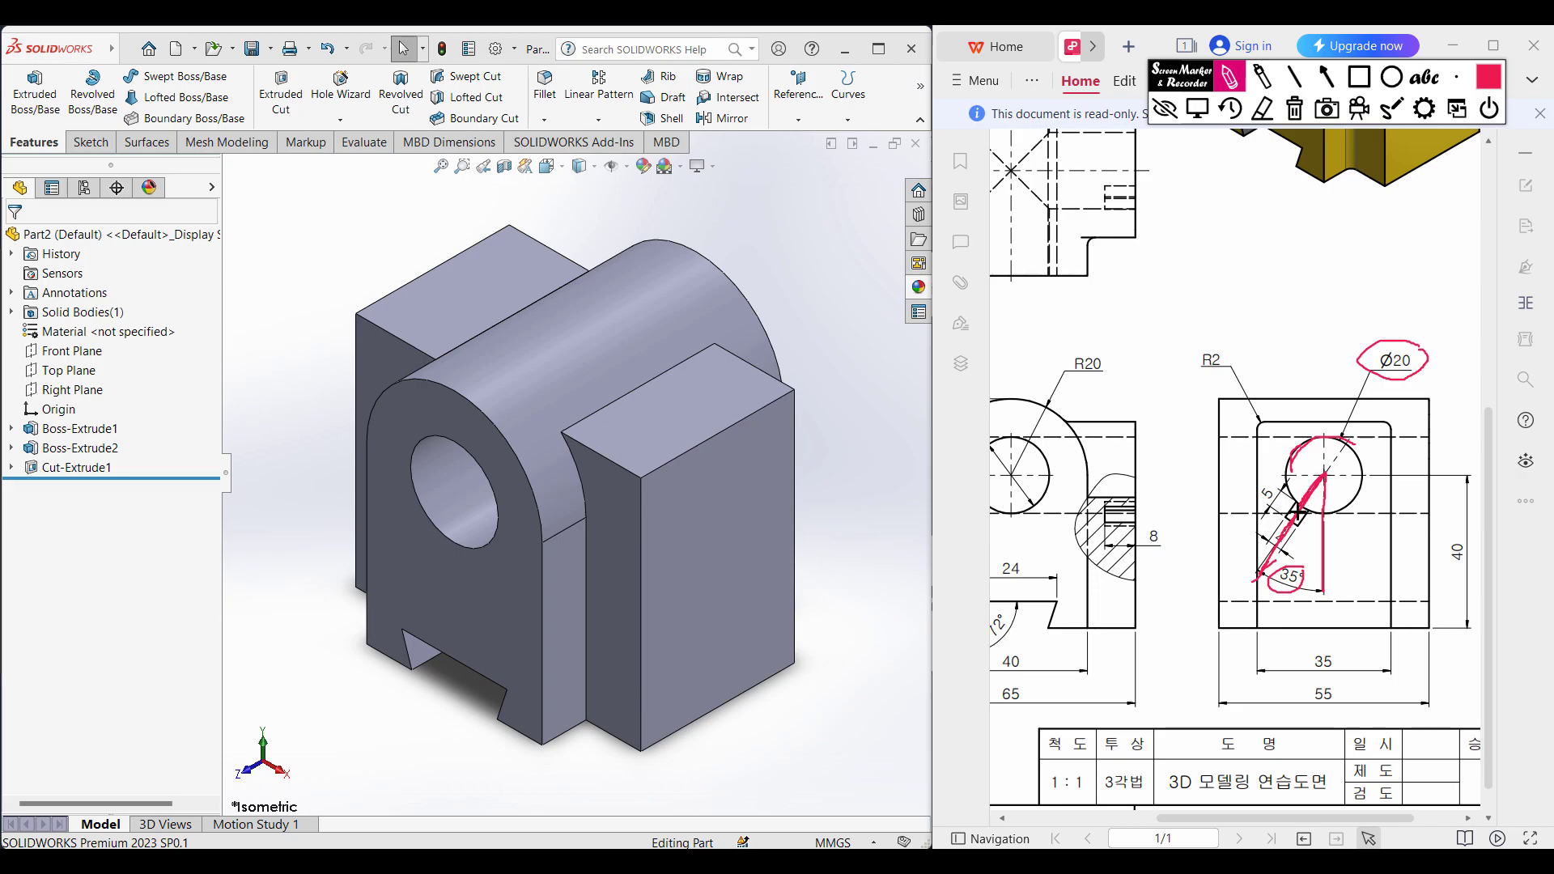
{"action": "mouse_move", "coordinate": [1289, 495]}
{"action": "left_mouse_down"}
{"action": "mouse_move", "coordinate": [1256, 489]}
{"action": "mouse_move", "coordinate": [1272, 492]}
{"action": "left_mouse_up"}
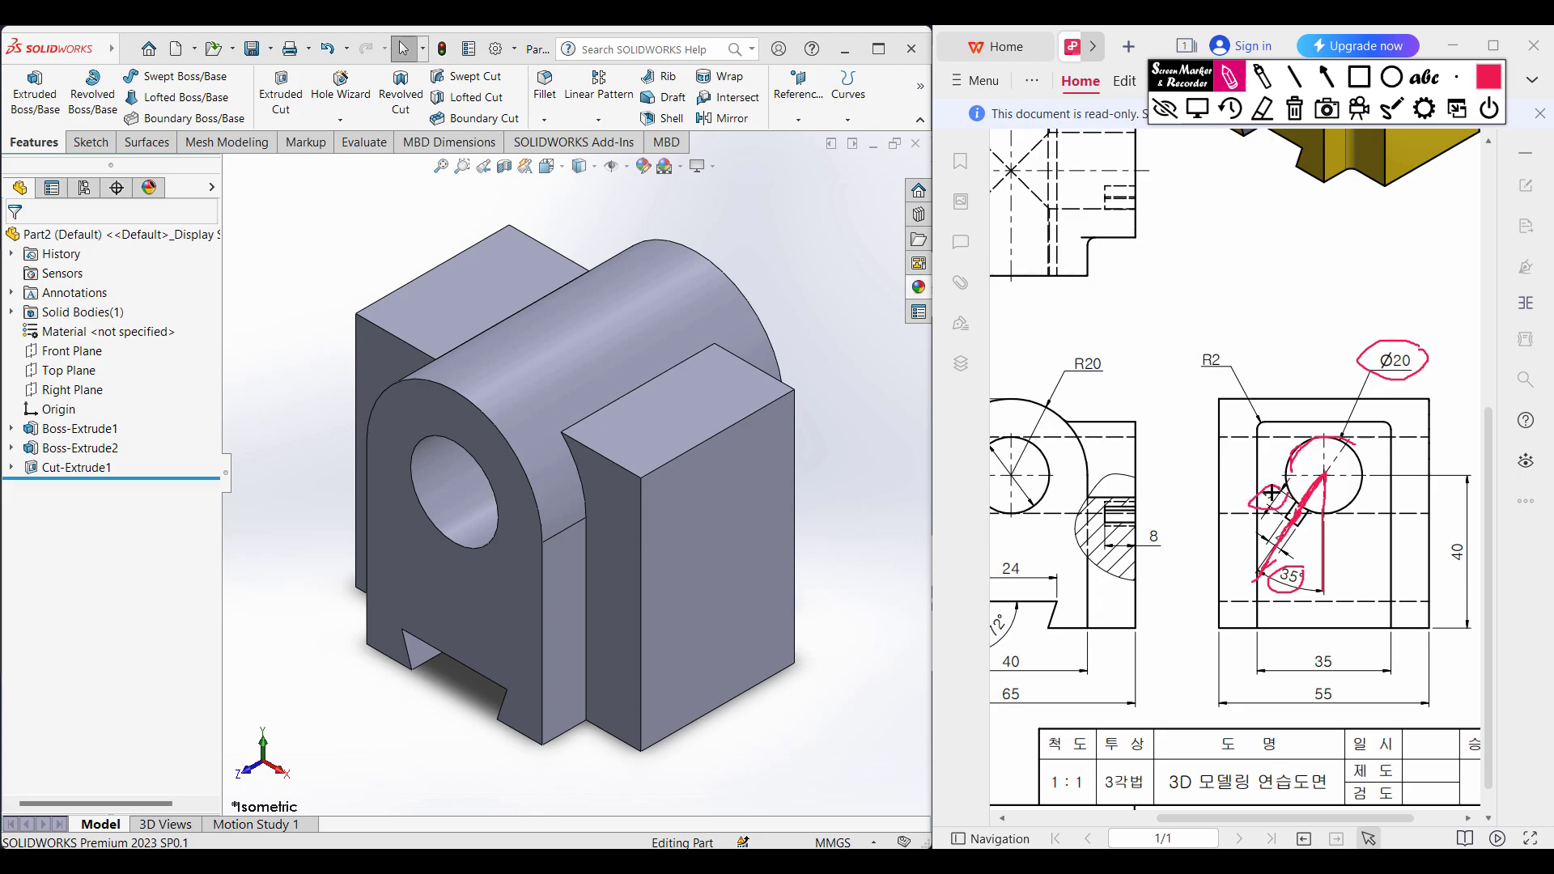
{"action": "left_click", "coordinate": [1294, 108]}
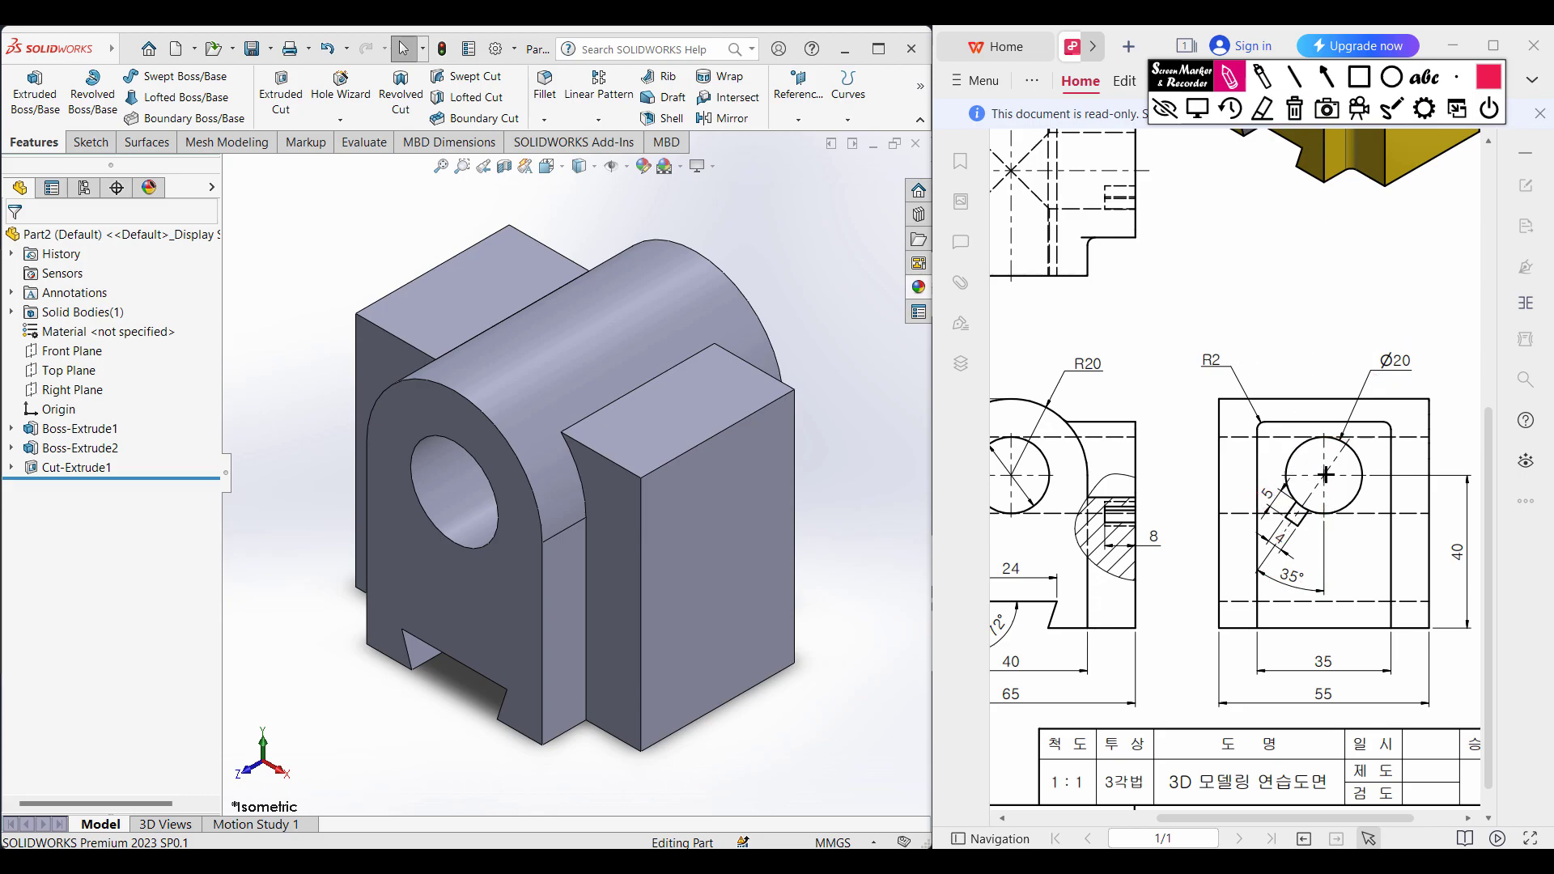
{"action": "left_click_drag", "start_coordinate": [1310, 488], "coordinate": [1301, 508]}
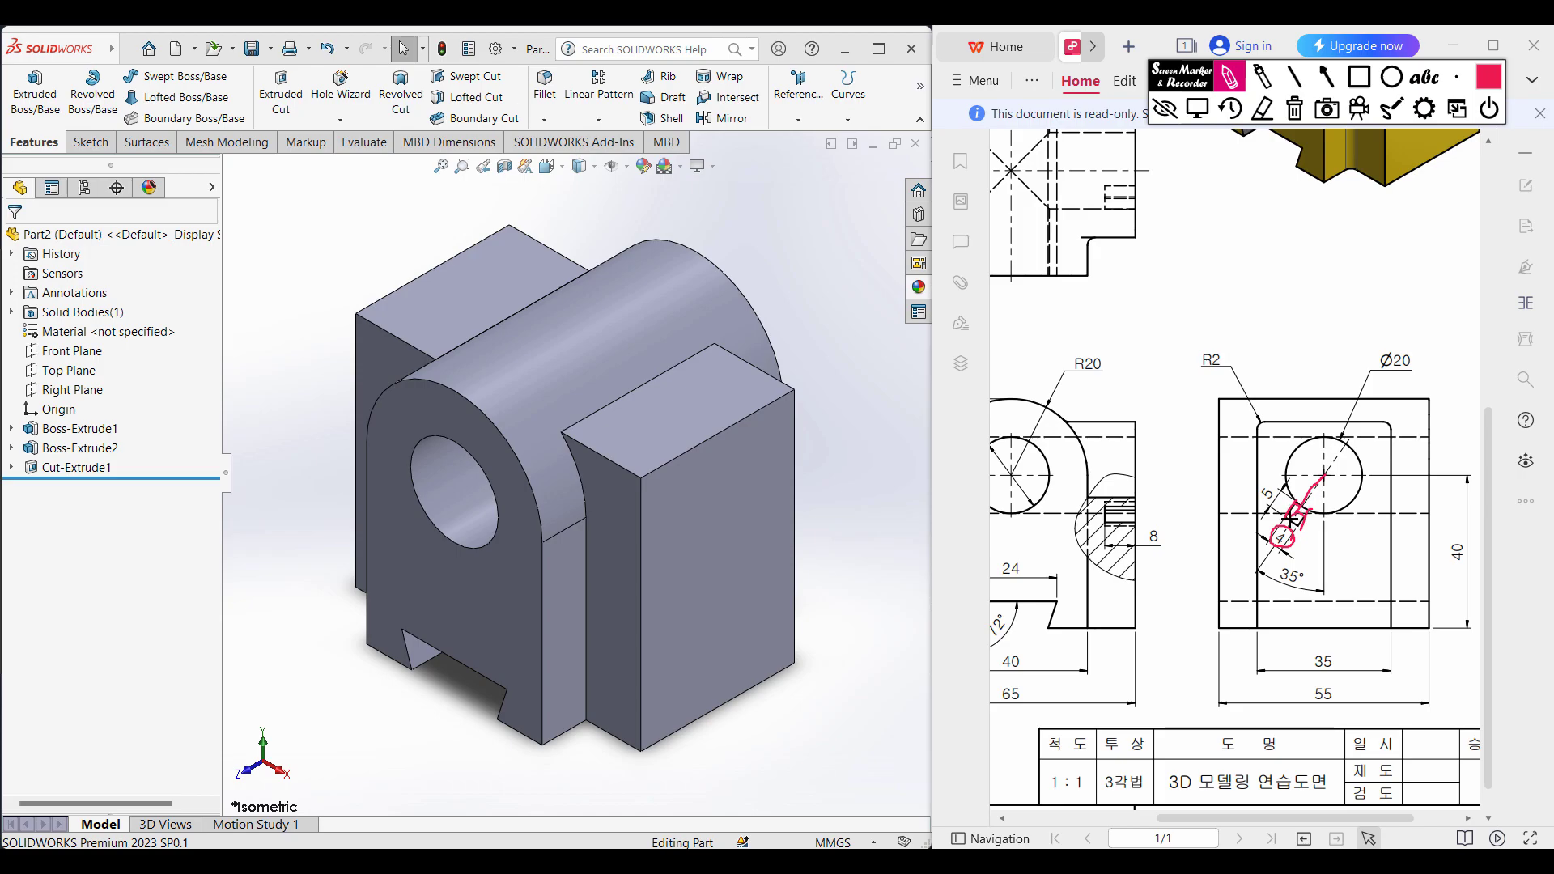
{"action": "left_click_drag", "start_coordinate": [1153, 524], "coordinate": [1161, 535]}
{"action": "left_click", "coordinate": [1295, 107]}
Start a new sketch on the Right Plane
{"action": "left_click", "coordinate": [1196, 117]}
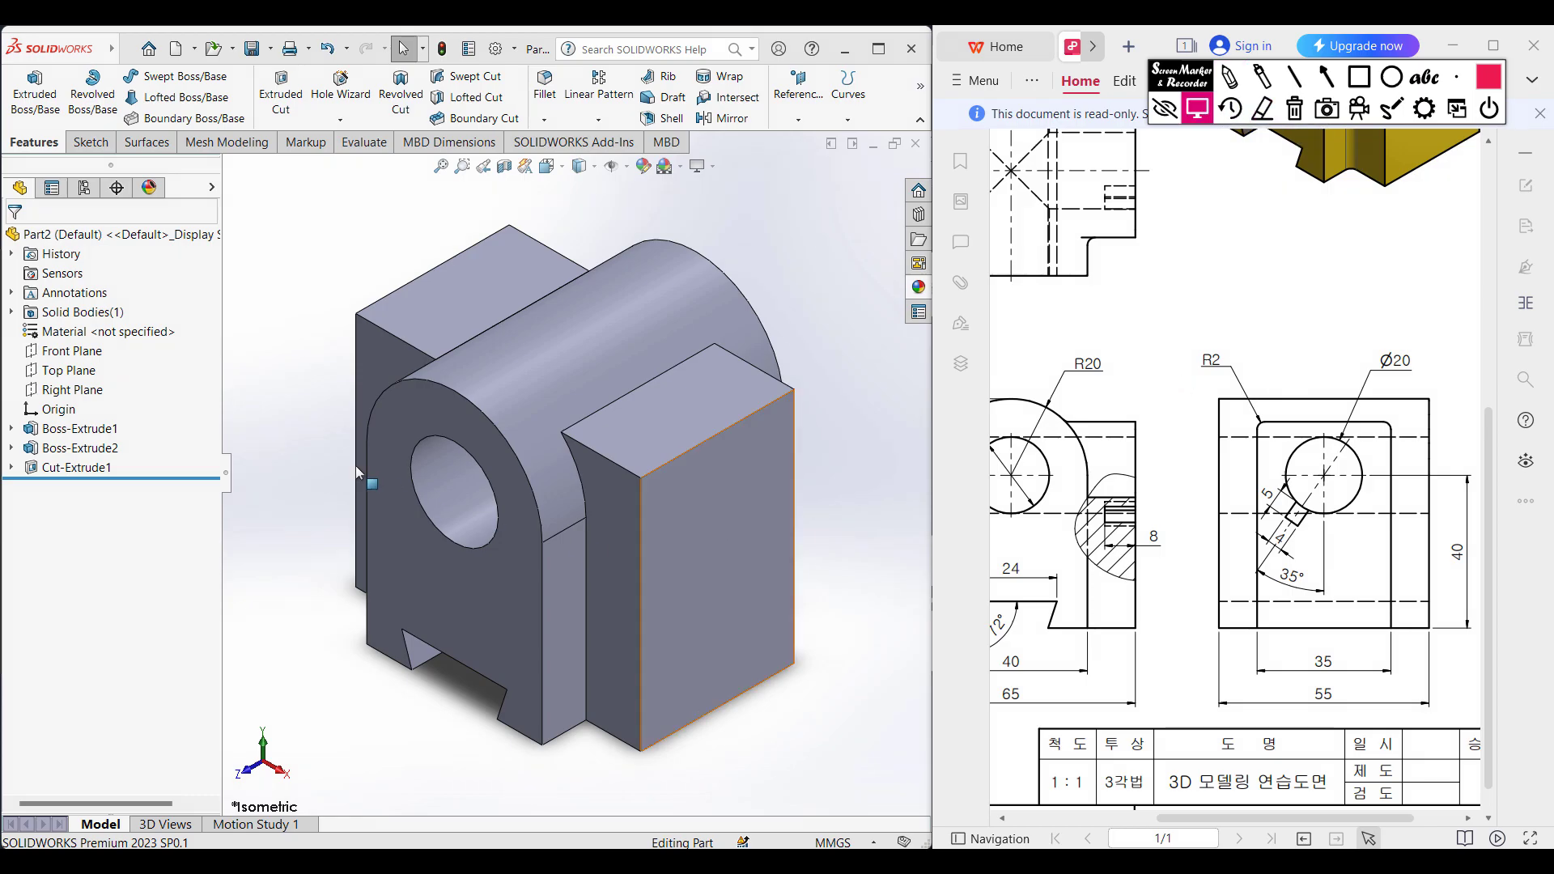
{"action": "left_click", "coordinate": [63, 397]}
{"action": "right_click", "coordinate": [65, 396]}
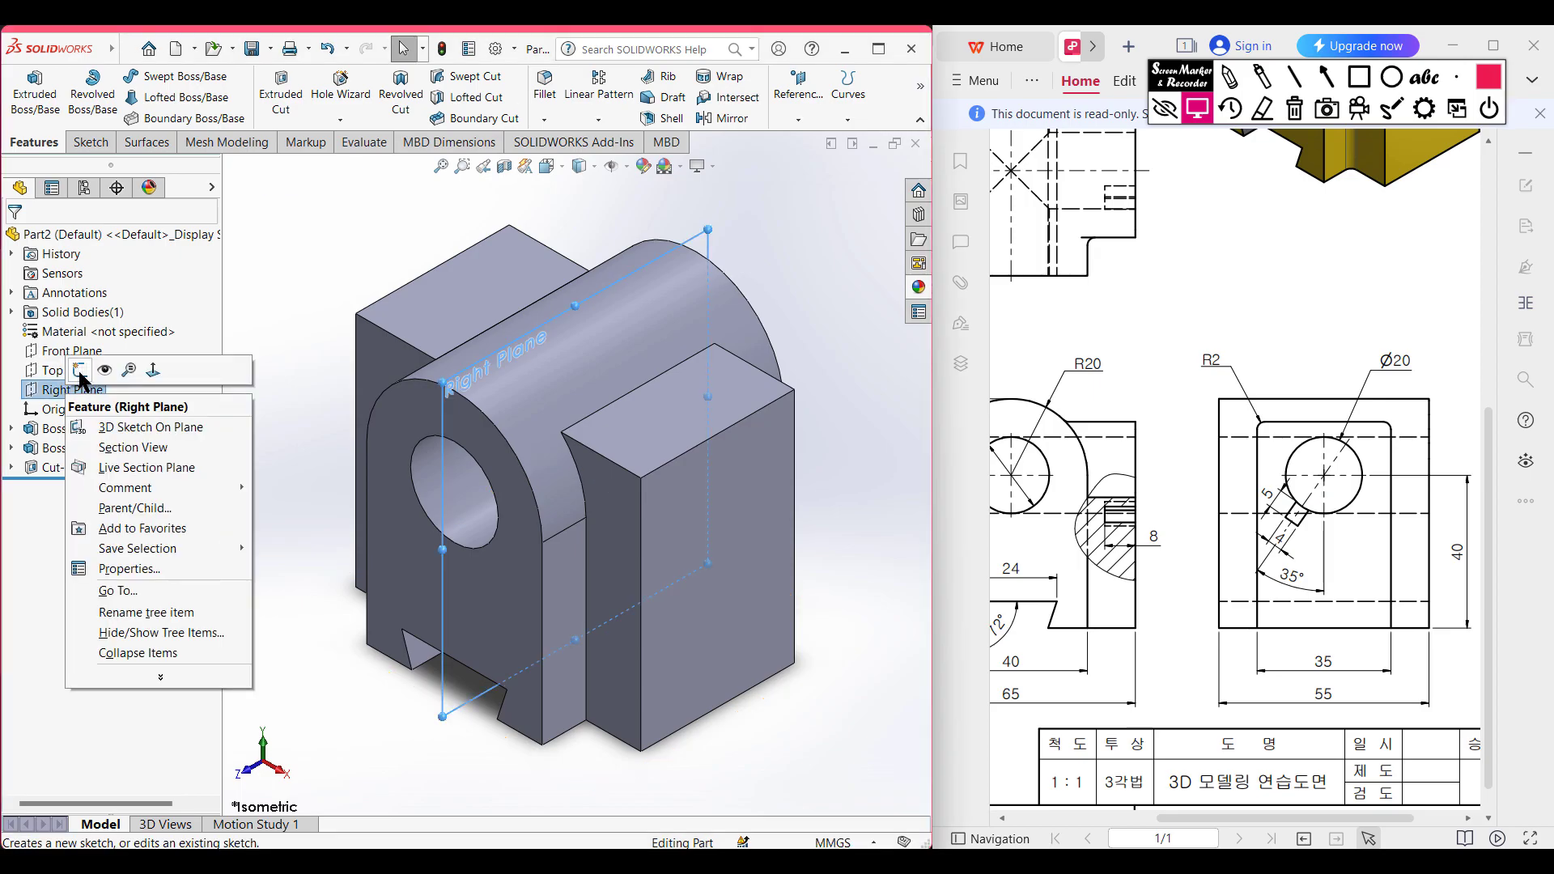
{"action": "left_click", "coordinate": [80, 373]}
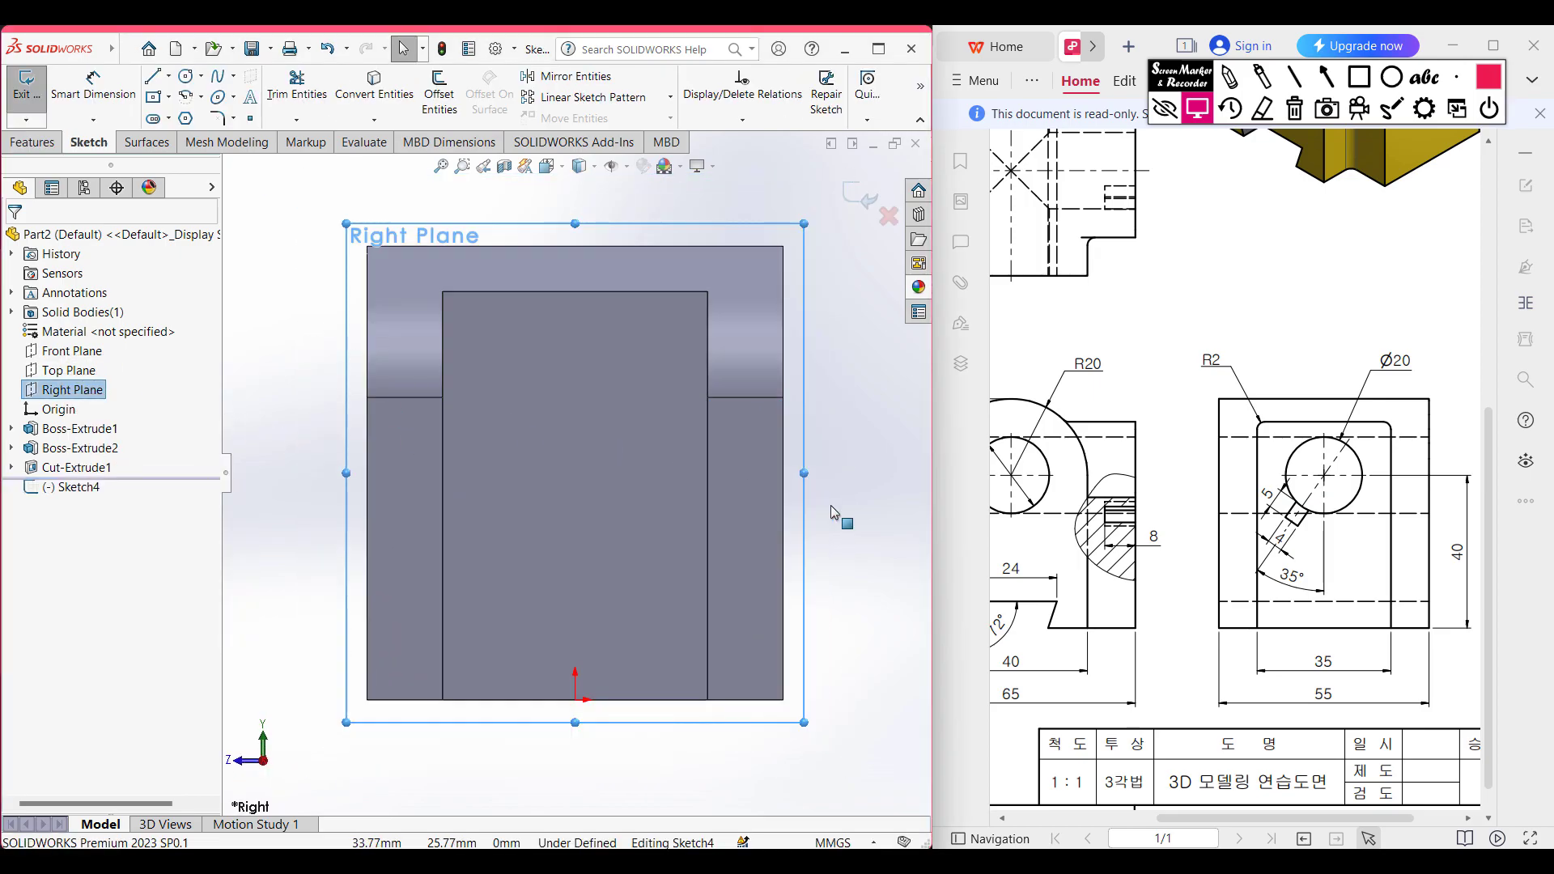
Mark the Ø20 hole and its 40 height dimension on the drawing, then clear the marks
{"action": "left_click", "coordinate": [1229, 77]}
{"action": "mouse_move", "coordinate": [1364, 461]}
{"action": "left_mouse_down"}
{"action": "mouse_move", "coordinate": [1313, 436]}
{"action": "mouse_move", "coordinate": [1296, 485]}
{"action": "mouse_move", "coordinate": [1349, 504]}
{"action": "mouse_move", "coordinate": [1364, 472]}
{"action": "left_mouse_up"}
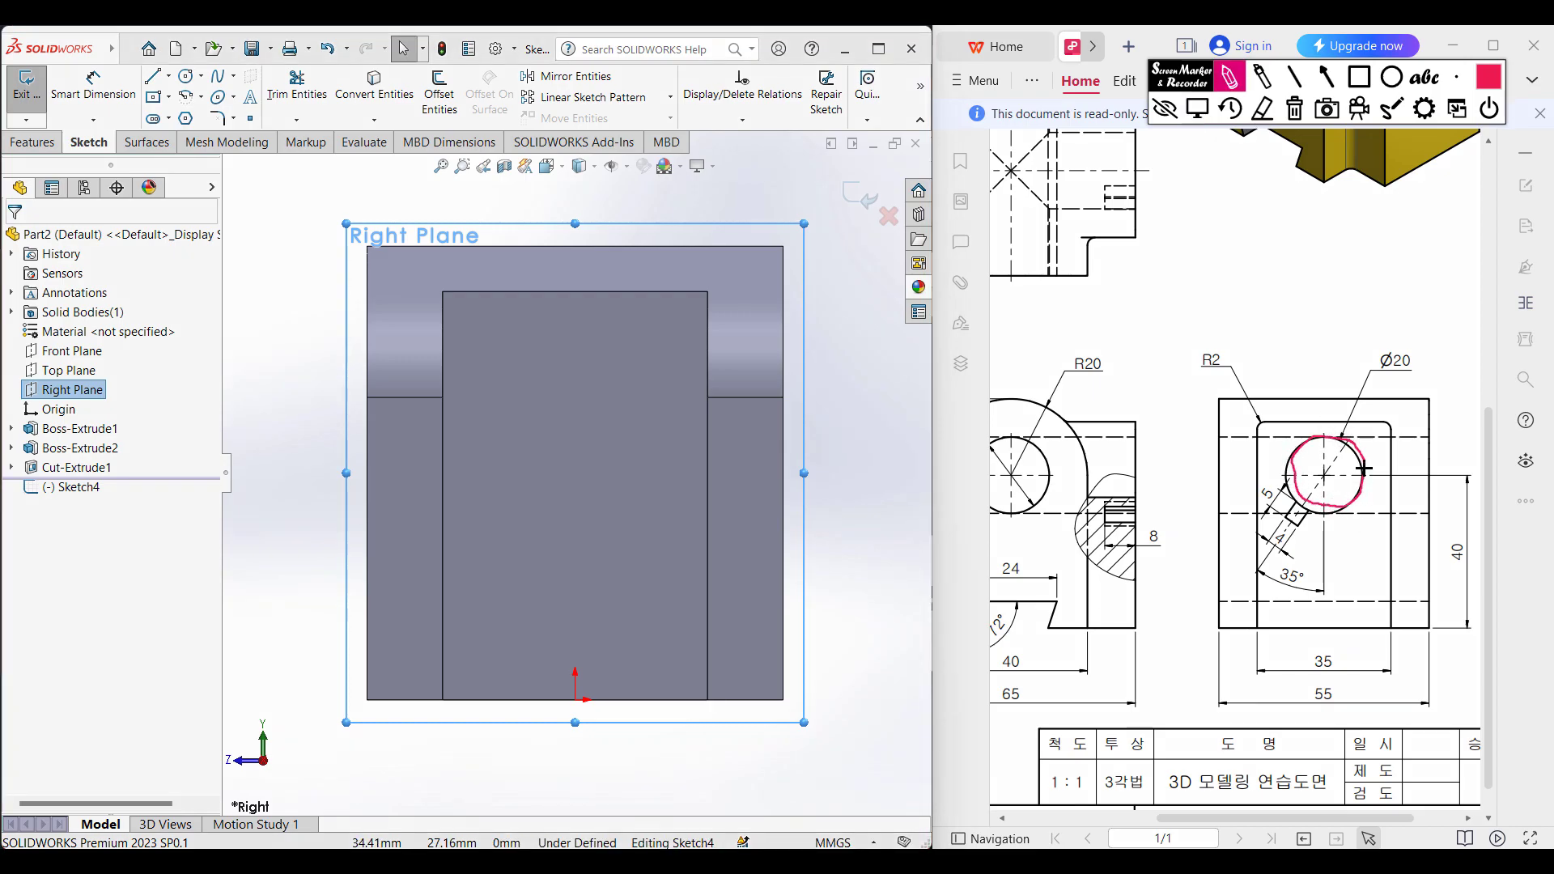
{"action": "mouse_move", "coordinate": [1430, 348]}
{"action": "left_mouse_down"}
{"action": "mouse_move", "coordinate": [1380, 381]}
{"action": "mouse_move", "coordinate": [1428, 346]}
{"action": "left_mouse_up"}
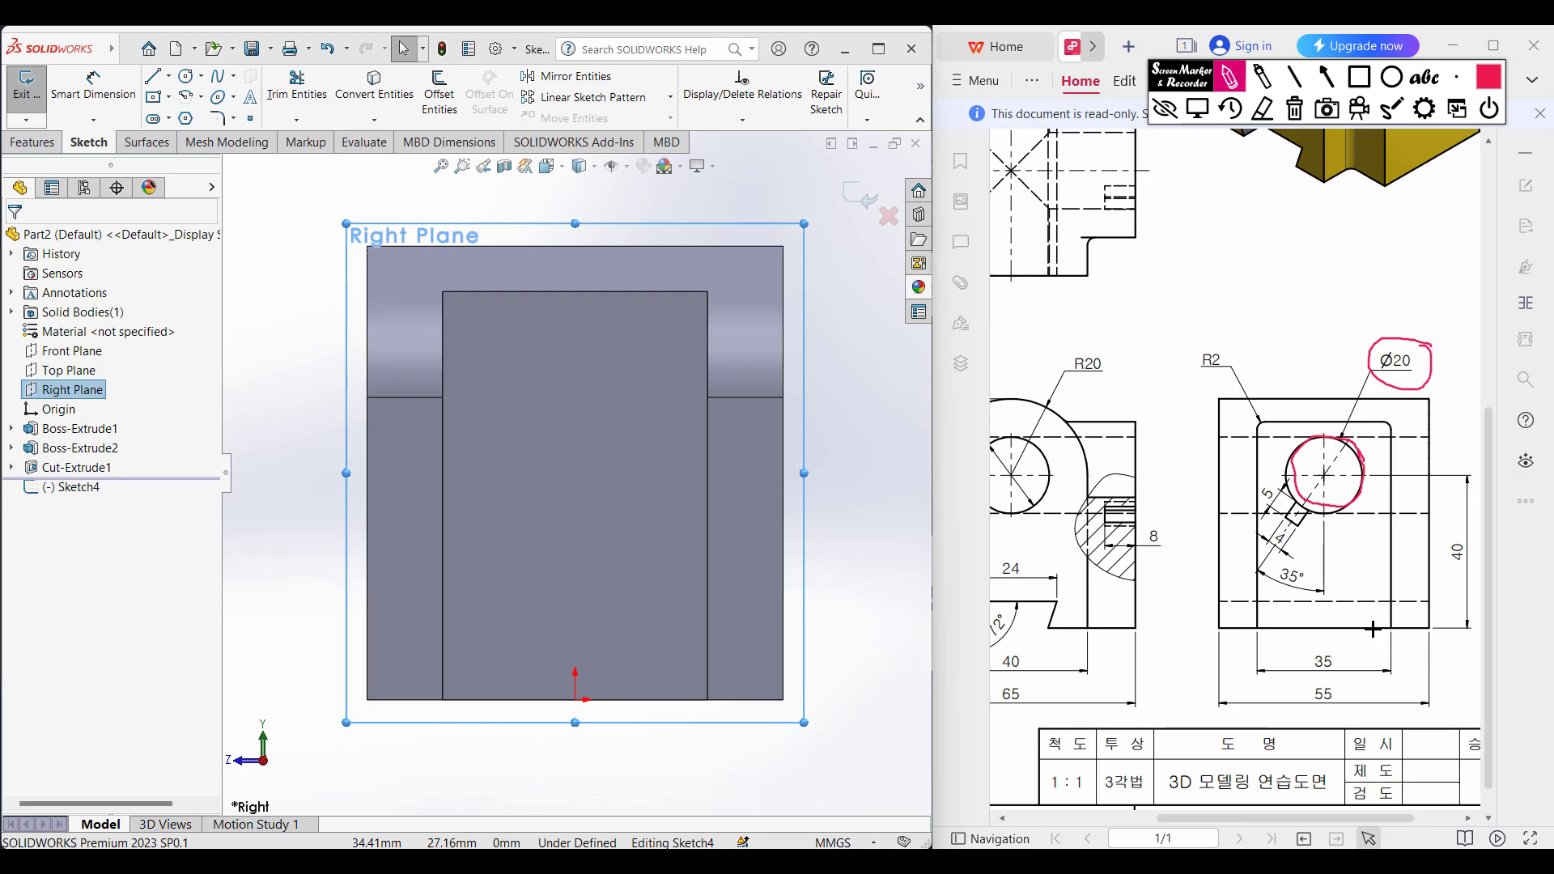
{"action": "left_click_drag", "start_coordinate": [1363, 472], "coordinate": [1416, 471]}
{"action": "mouse_move", "coordinate": [1466, 522]}
{"action": "left_mouse_down"}
{"action": "mouse_move", "coordinate": [1437, 562]}
{"action": "mouse_move", "coordinate": [1449, 533]}
{"action": "left_mouse_up"}
{"action": "left_click", "coordinate": [1294, 109]}
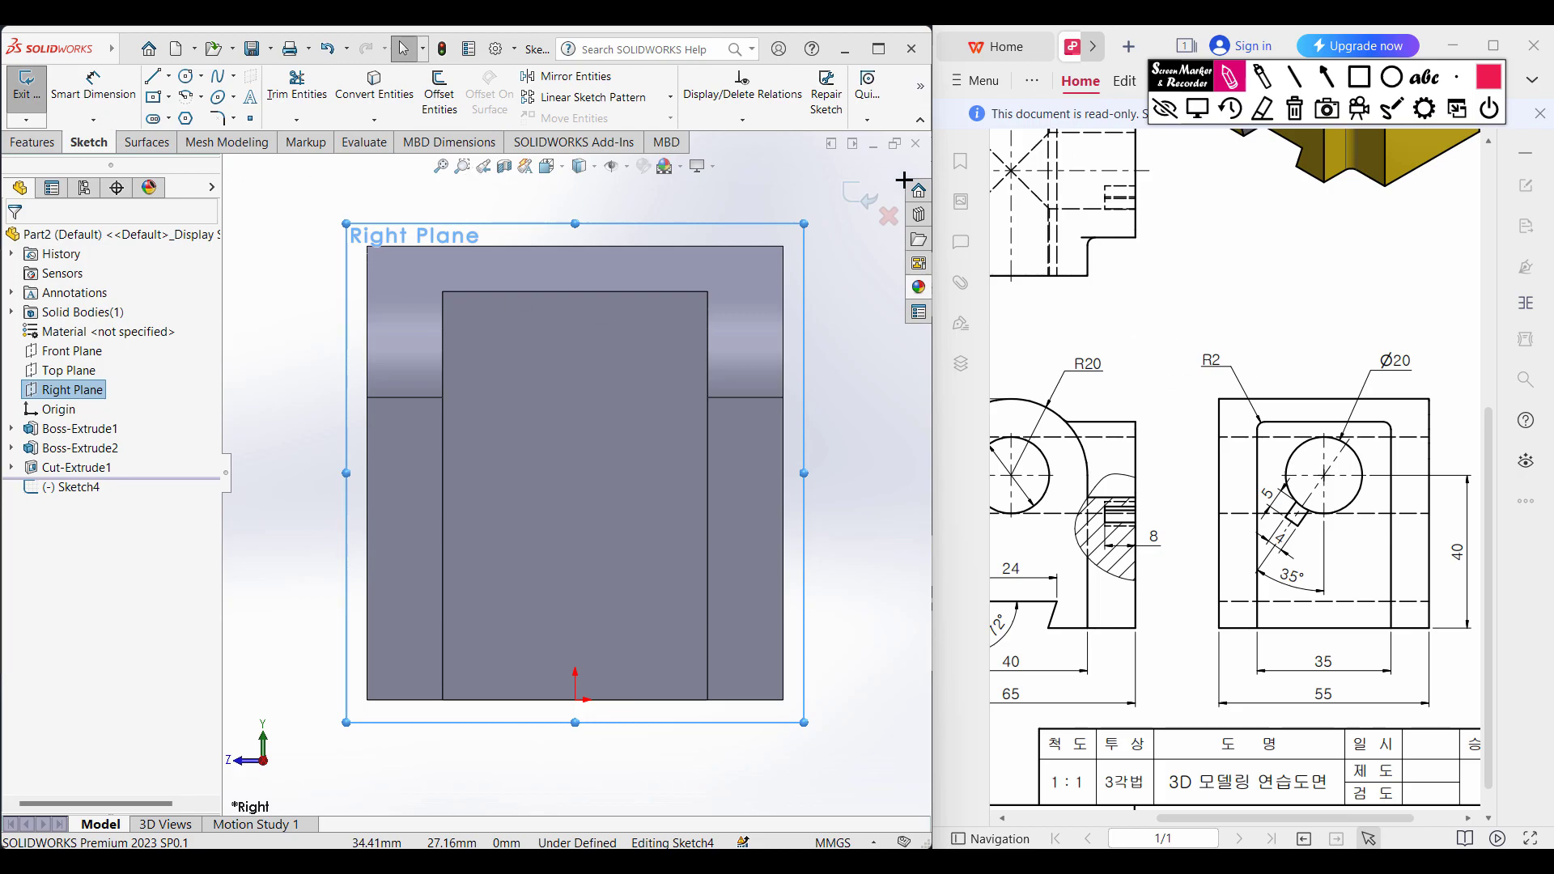
{"action": "left_click", "coordinate": [1196, 108]}
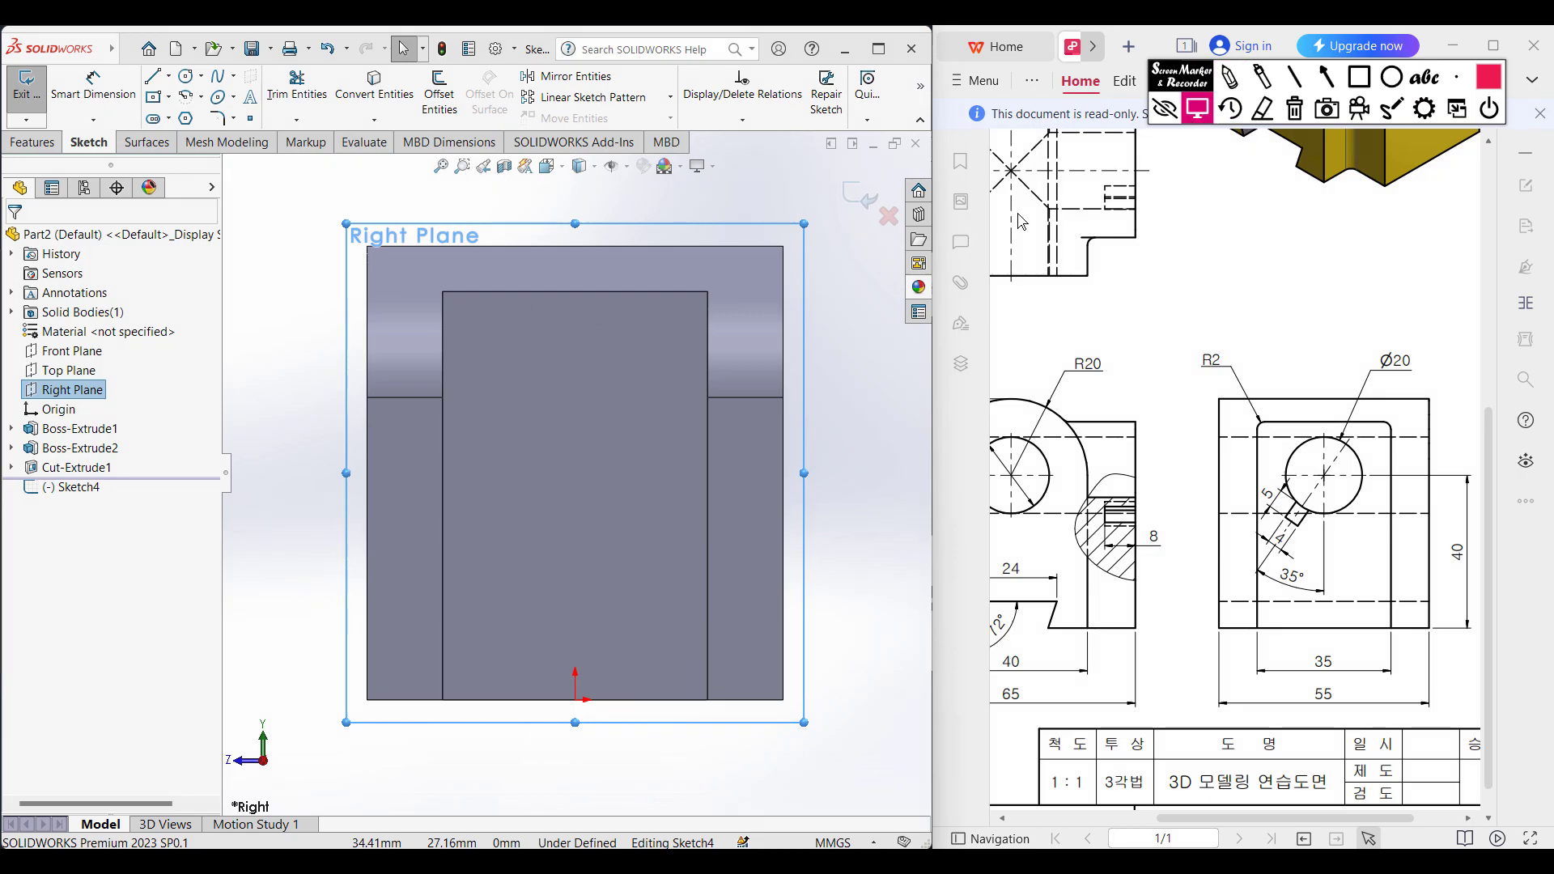
Draw a 20 mm diameter circle centred above the origin
{"action": "left_click", "coordinate": [189, 77]}
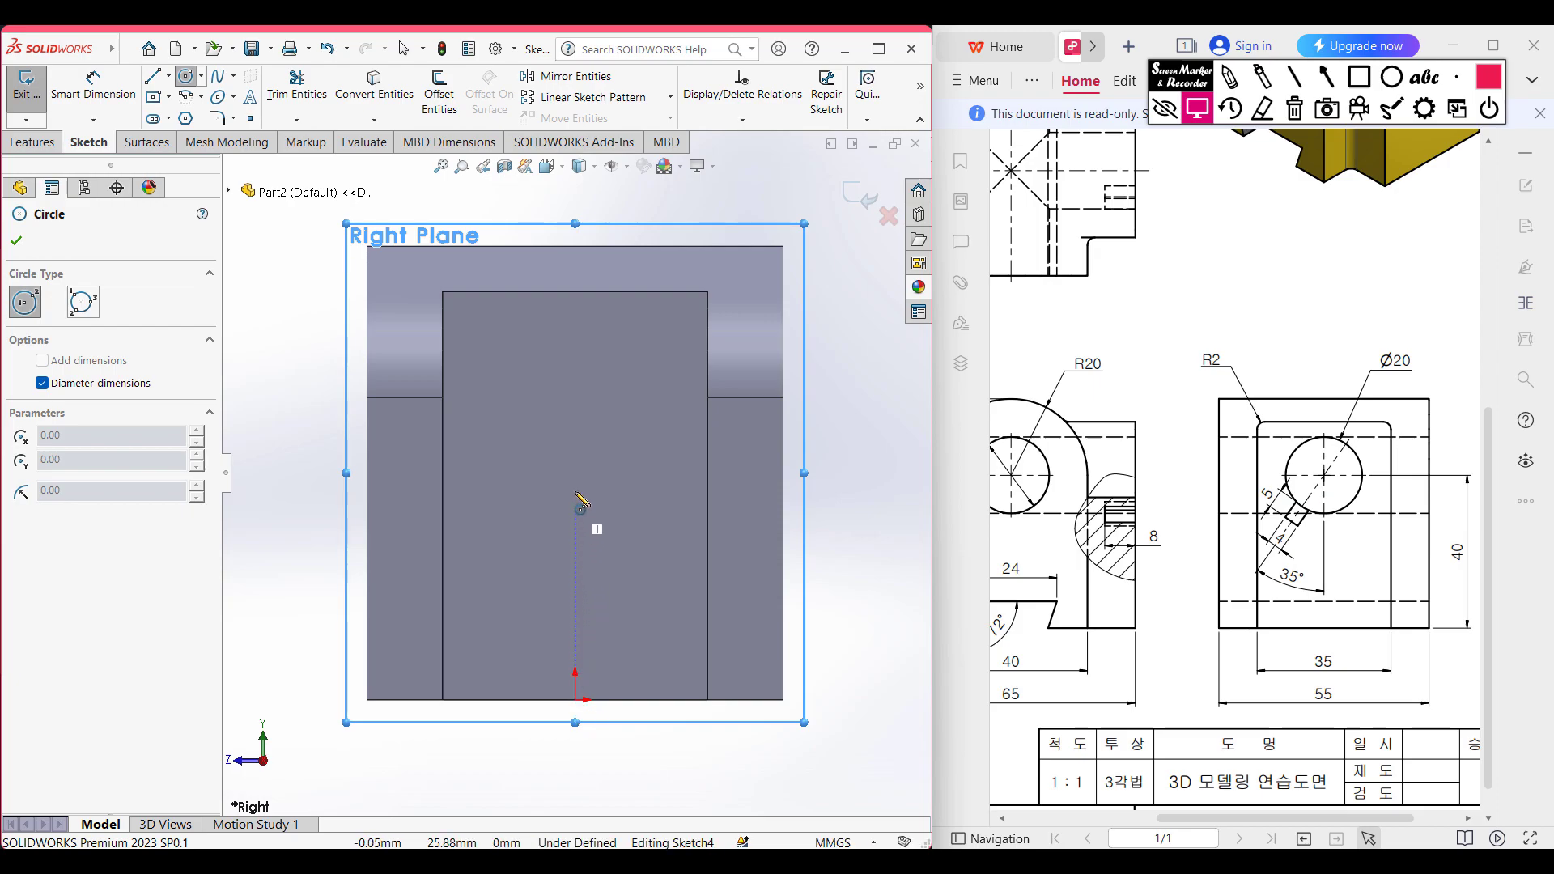
{"action": "left_click", "coordinate": [575, 425]}
{"action": "type", "text": "2"}
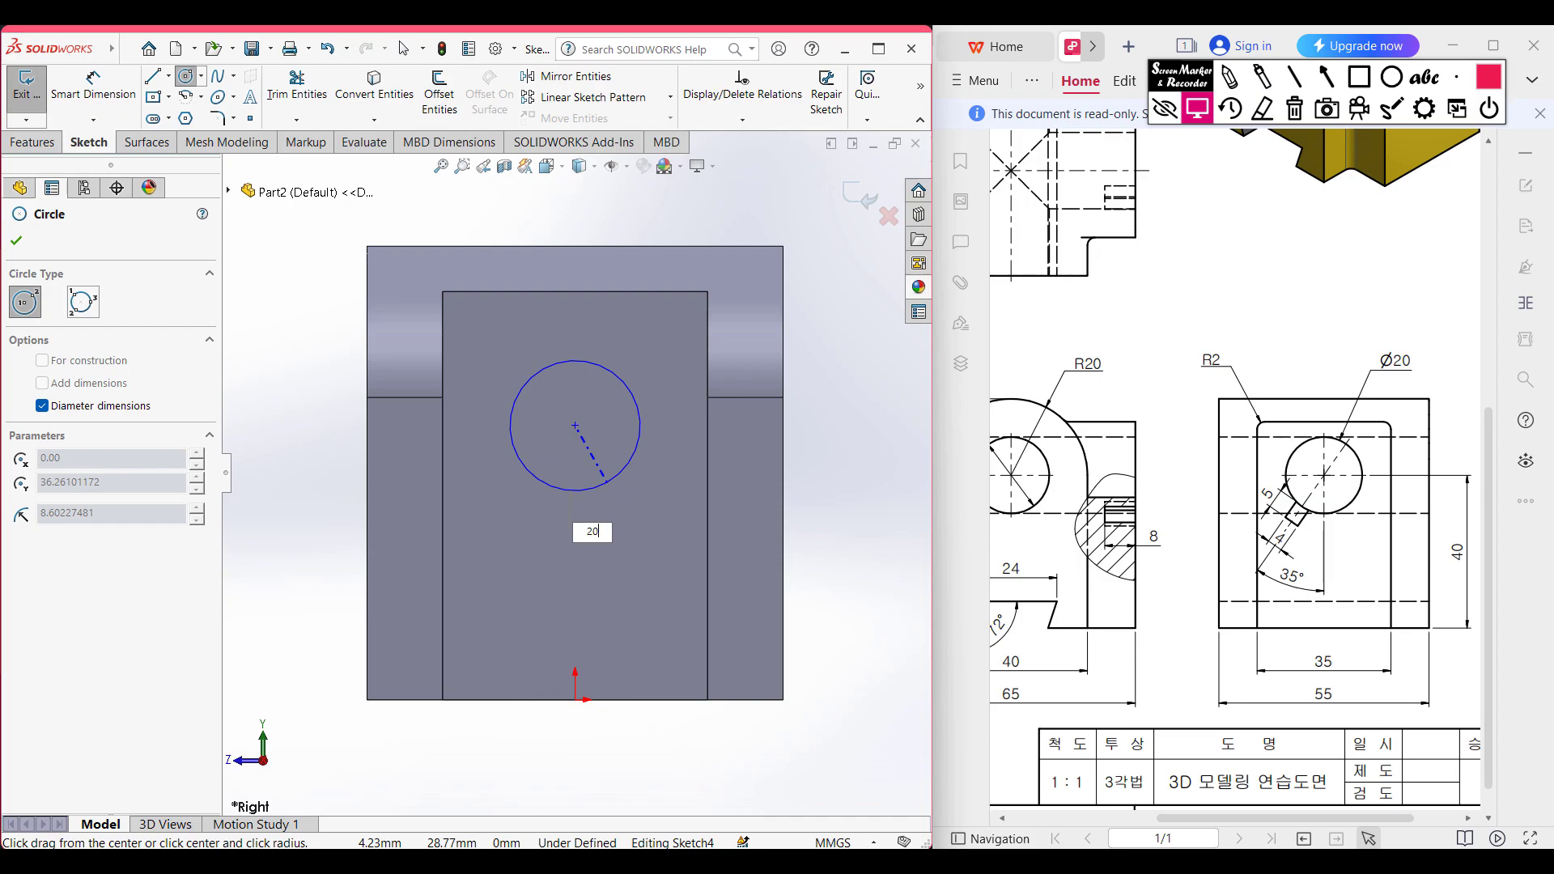
{"action": "type", "text": "0"}
{"action": "key", "text": "Return"}
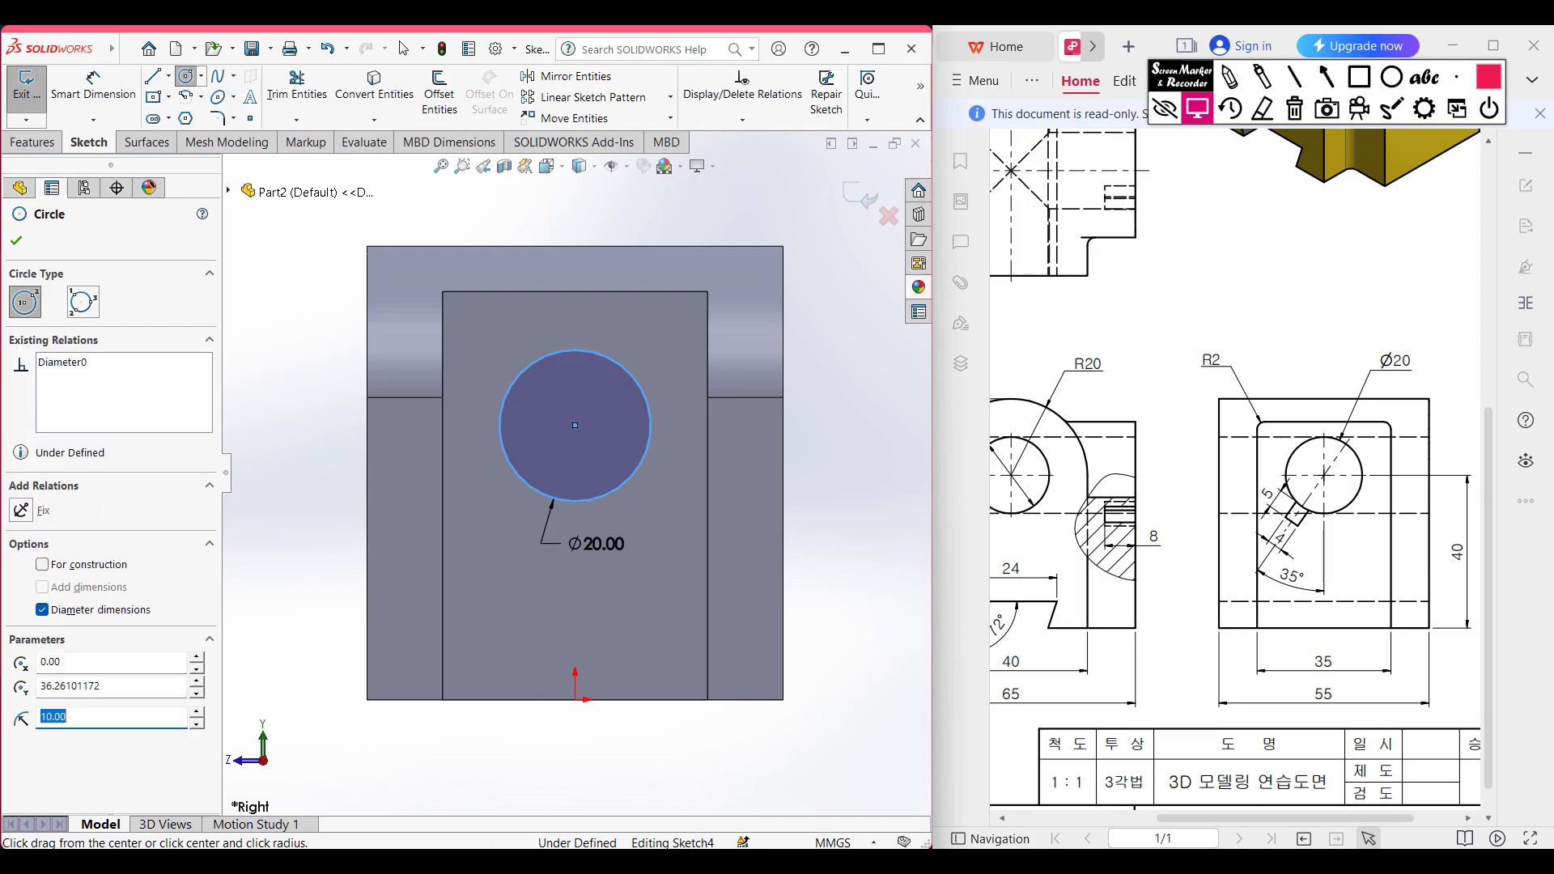
Dimension the circle centre 40 mm above the part's bottom edge and view isometrically
{"action": "left_click", "coordinate": [120, 91]}
{"action": "left_click", "coordinate": [637, 467]}
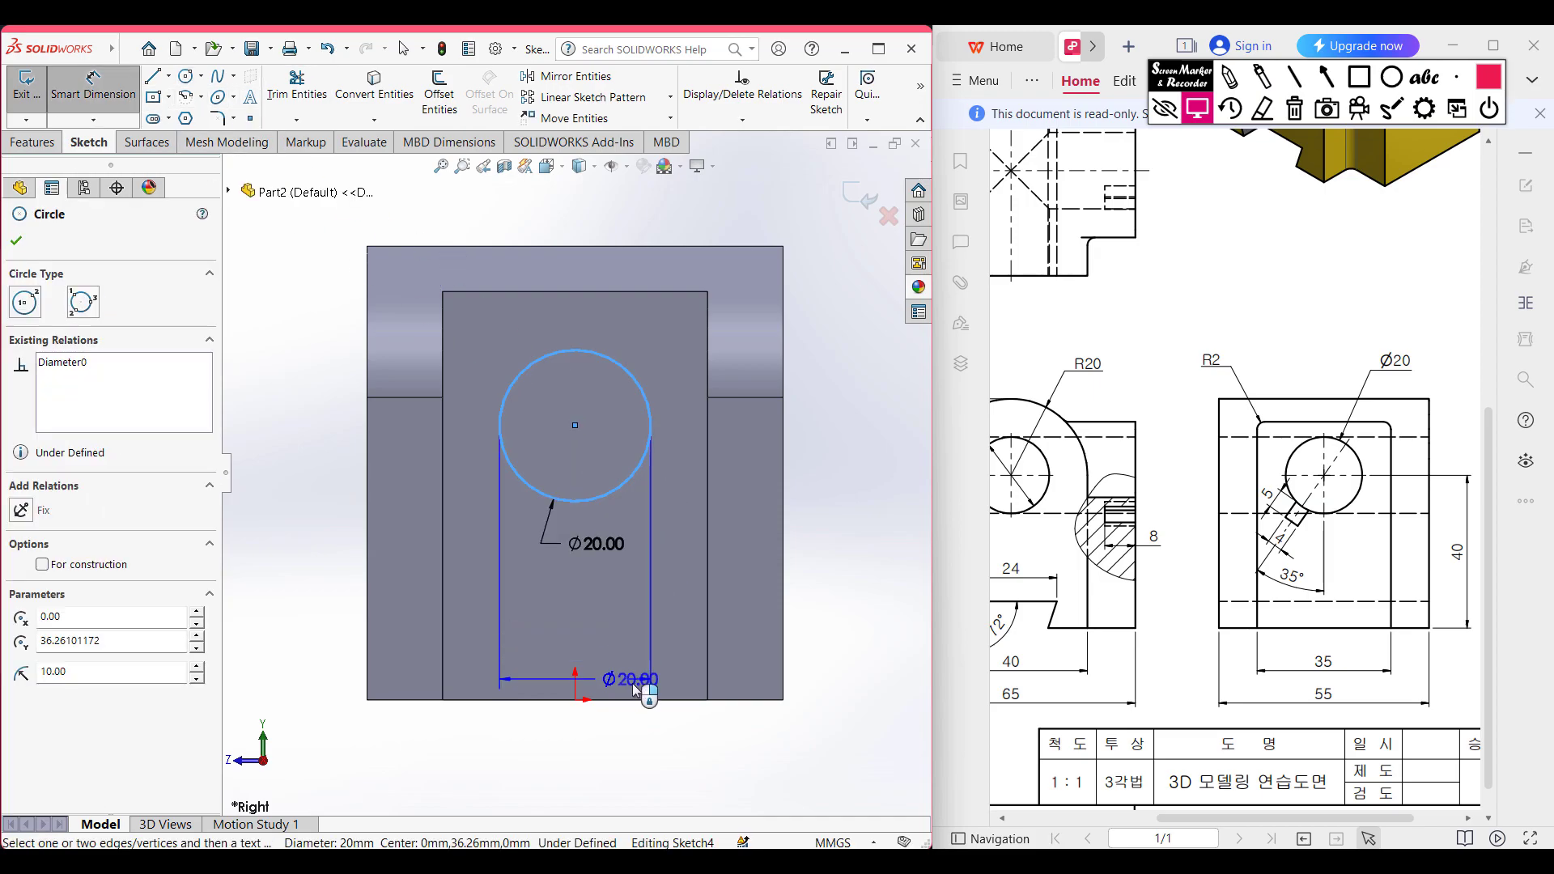
{"action": "left_click", "coordinate": [635, 699]}
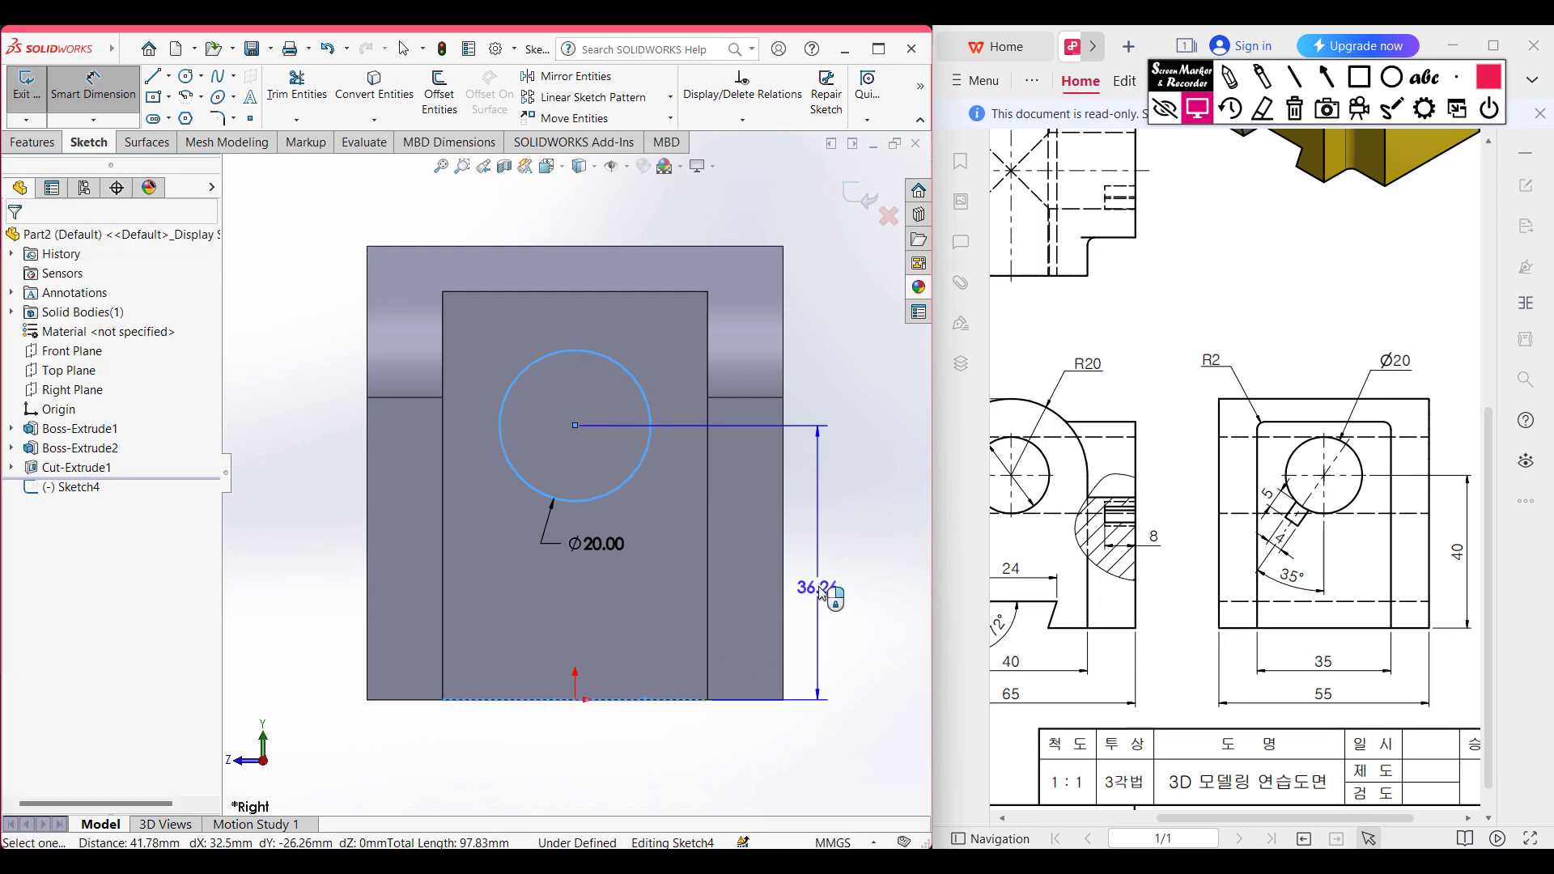
{"action": "left_click", "coordinate": [819, 595]}
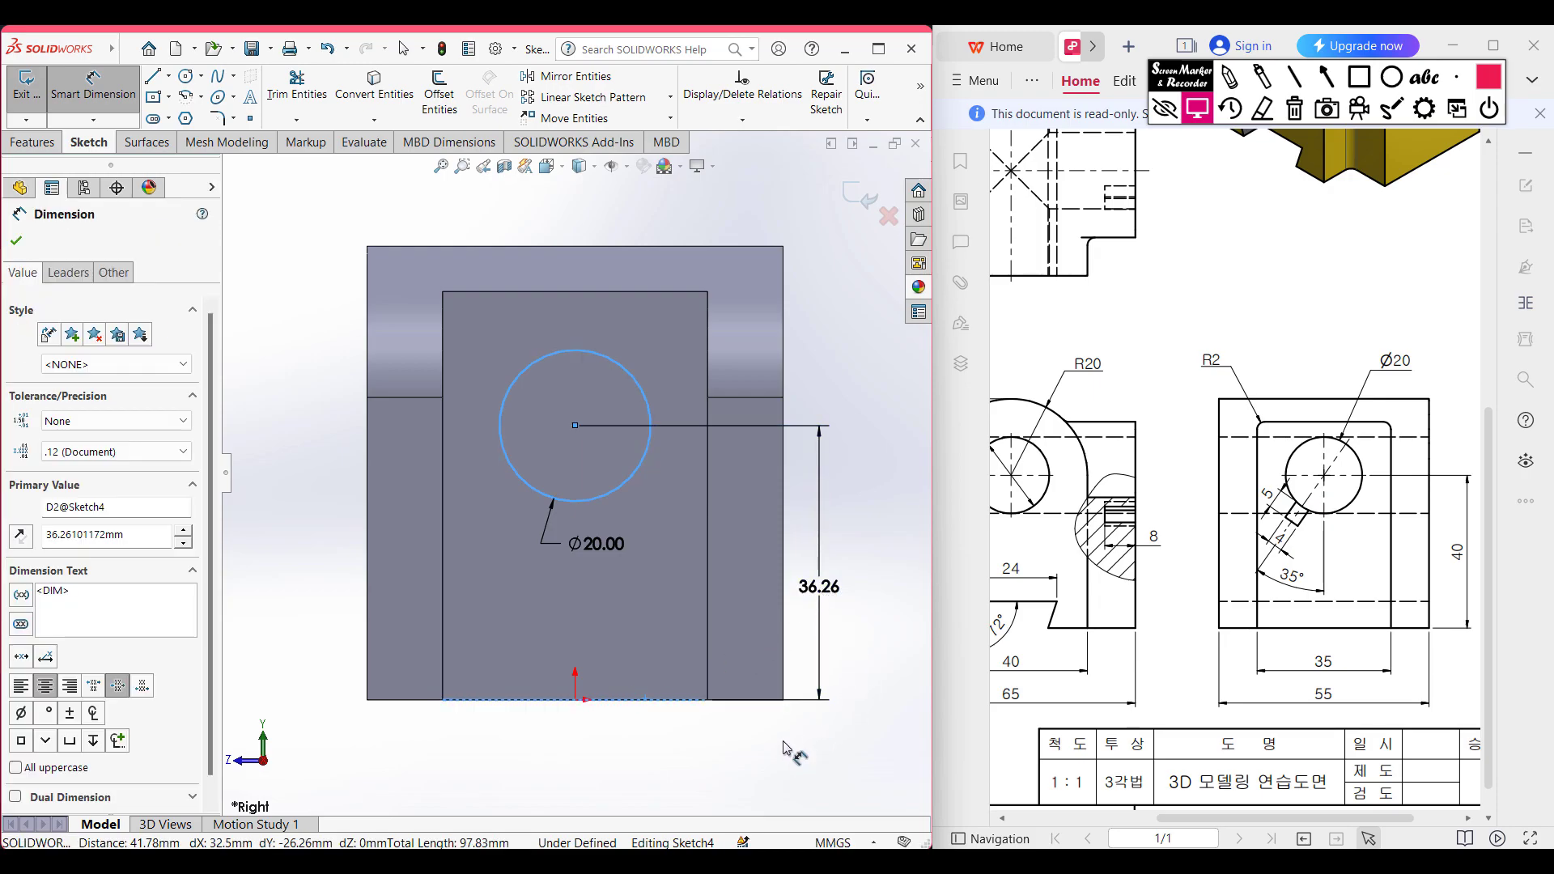
{"action": "type", "text": "40"}
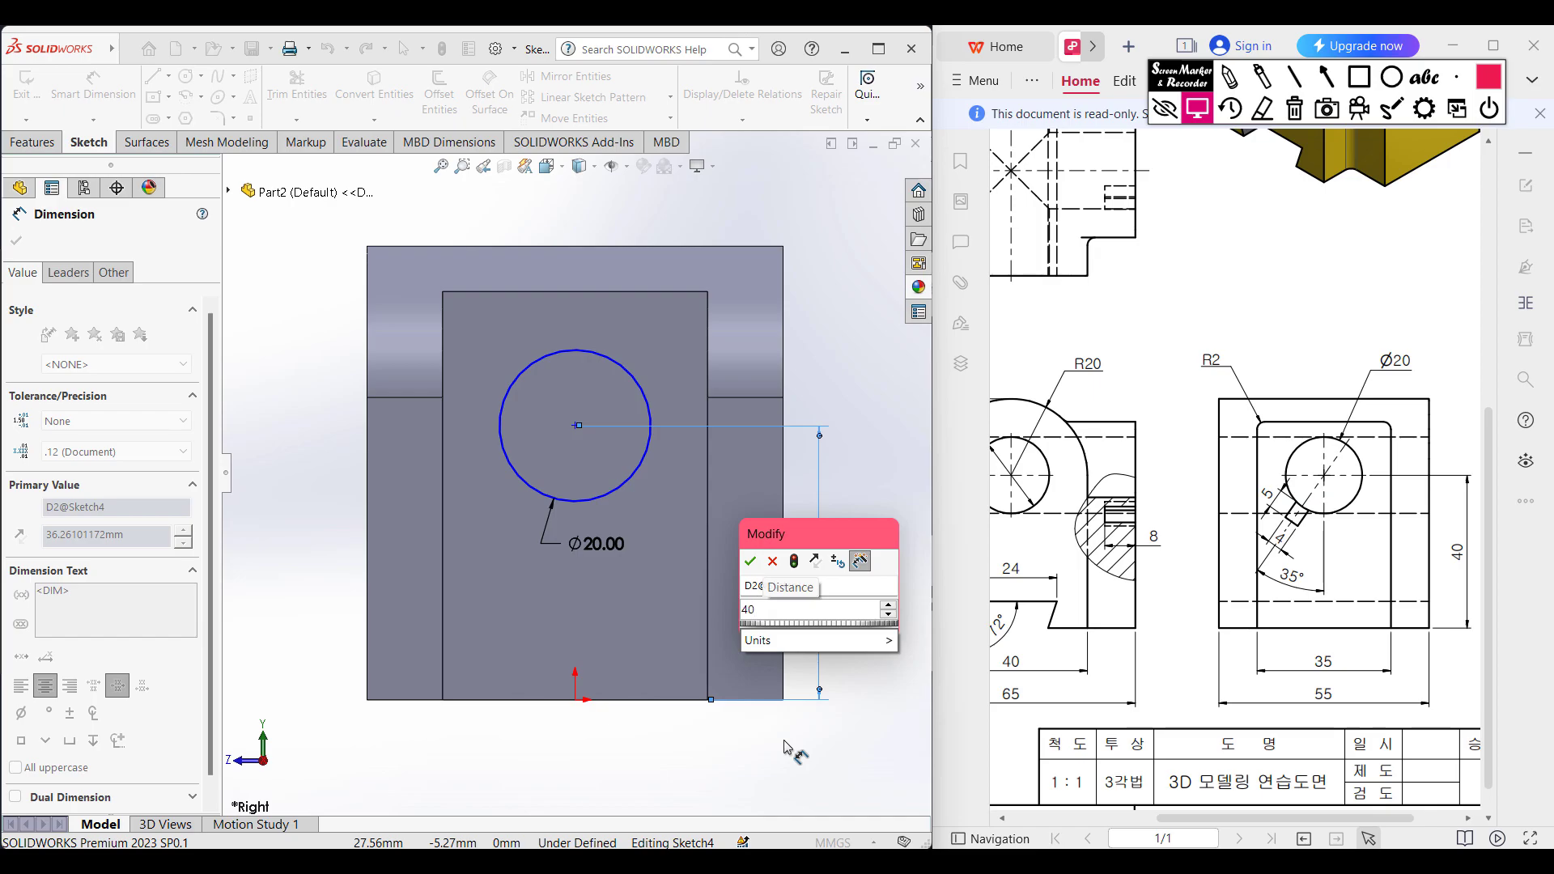
{"action": "key", "text": "Return"}
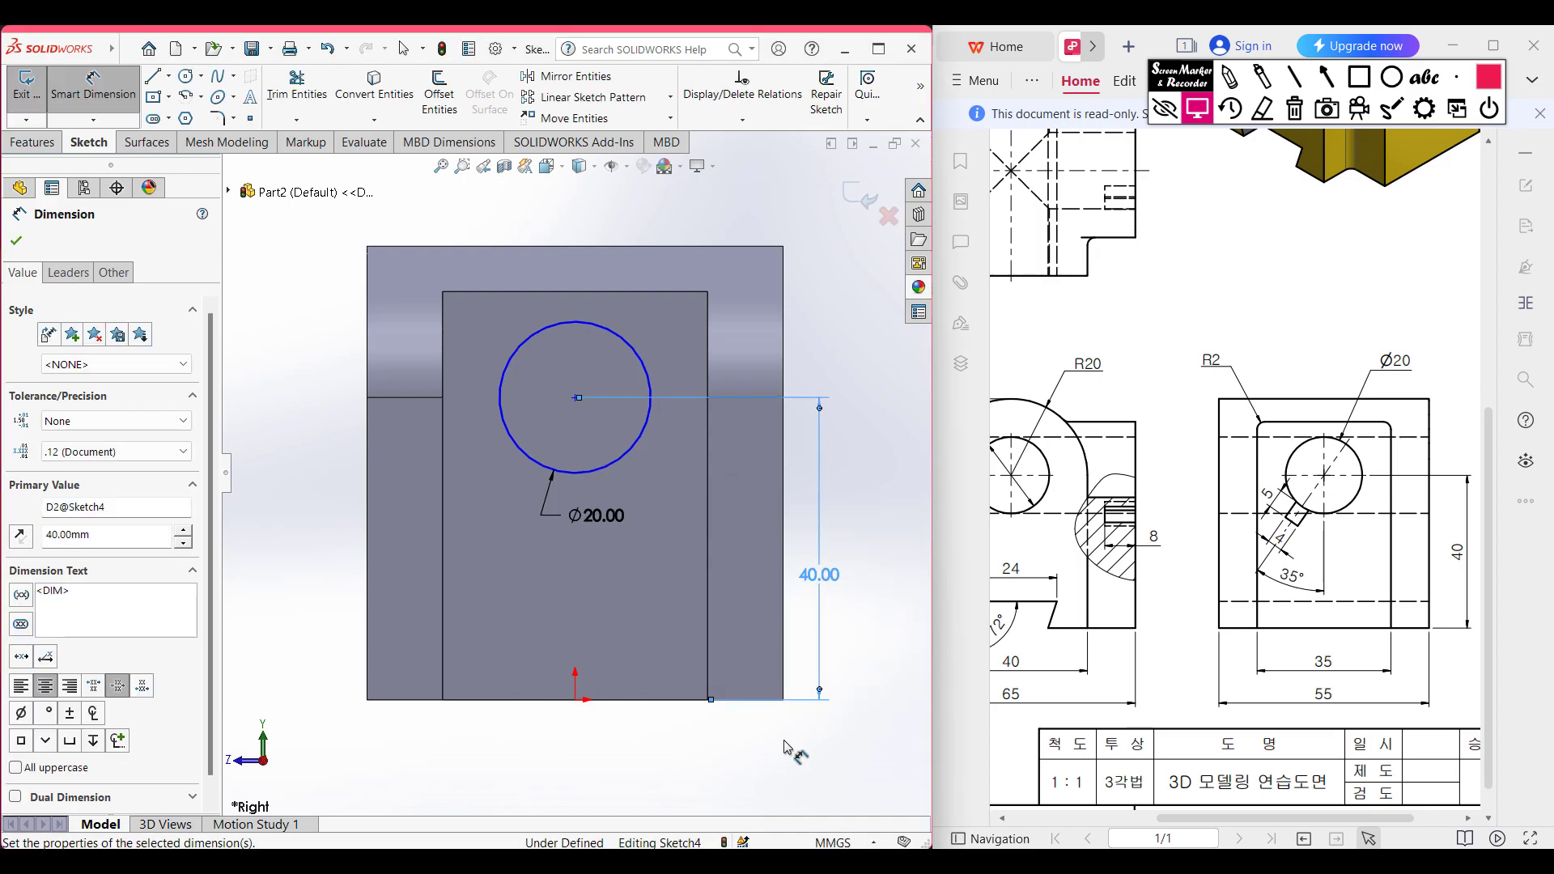
{"action": "key", "text": "ctrl+7"}
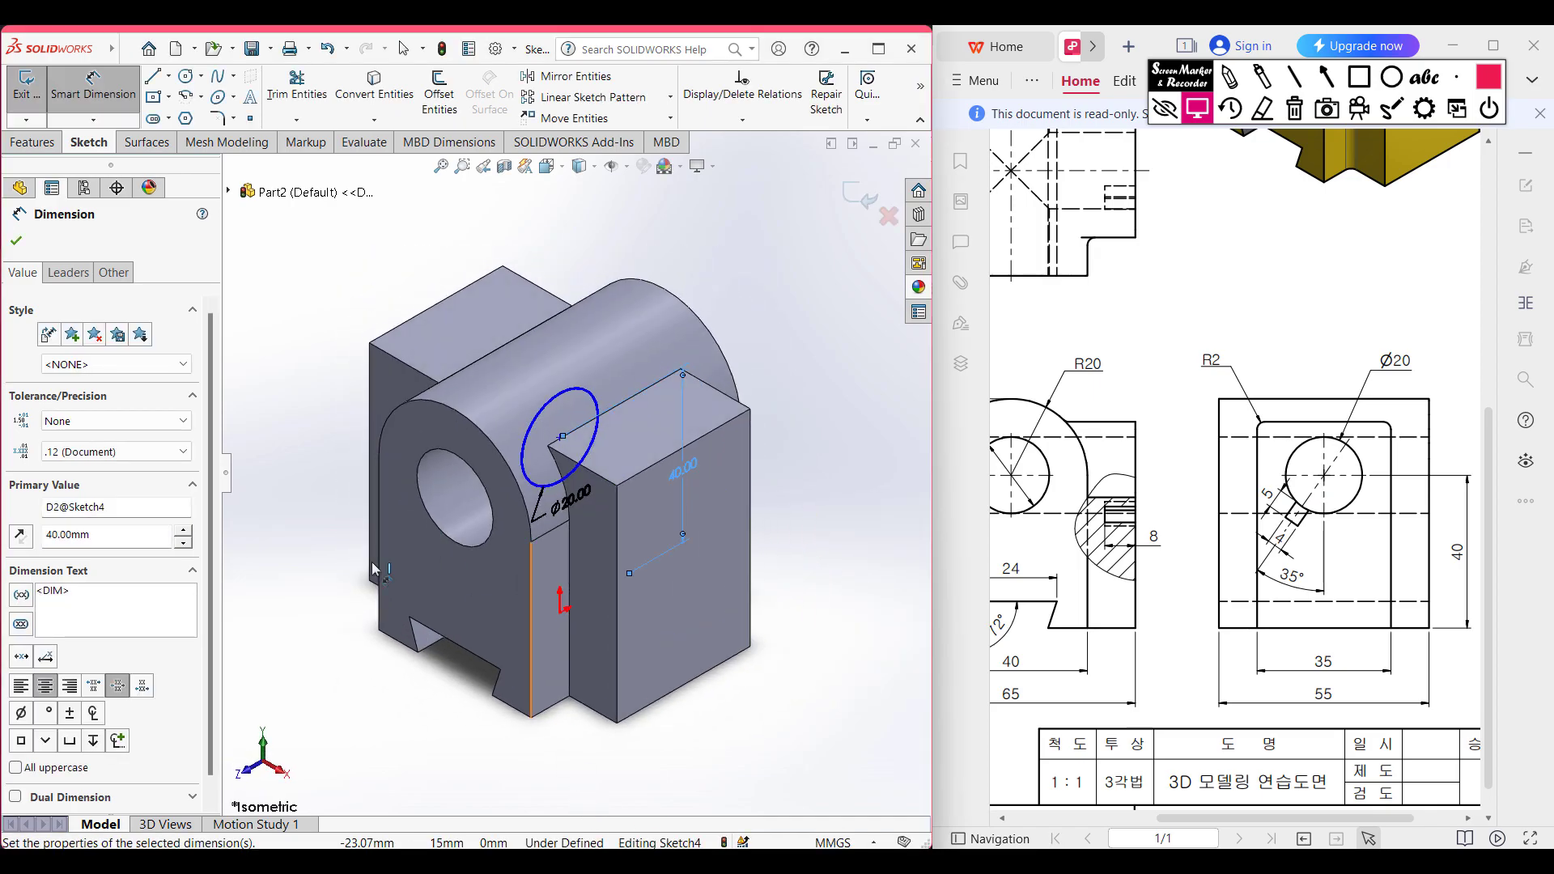
Extruded-cut the Ø20 circle Through All – Both directions across the part
{"action": "left_click", "coordinate": [26, 142]}
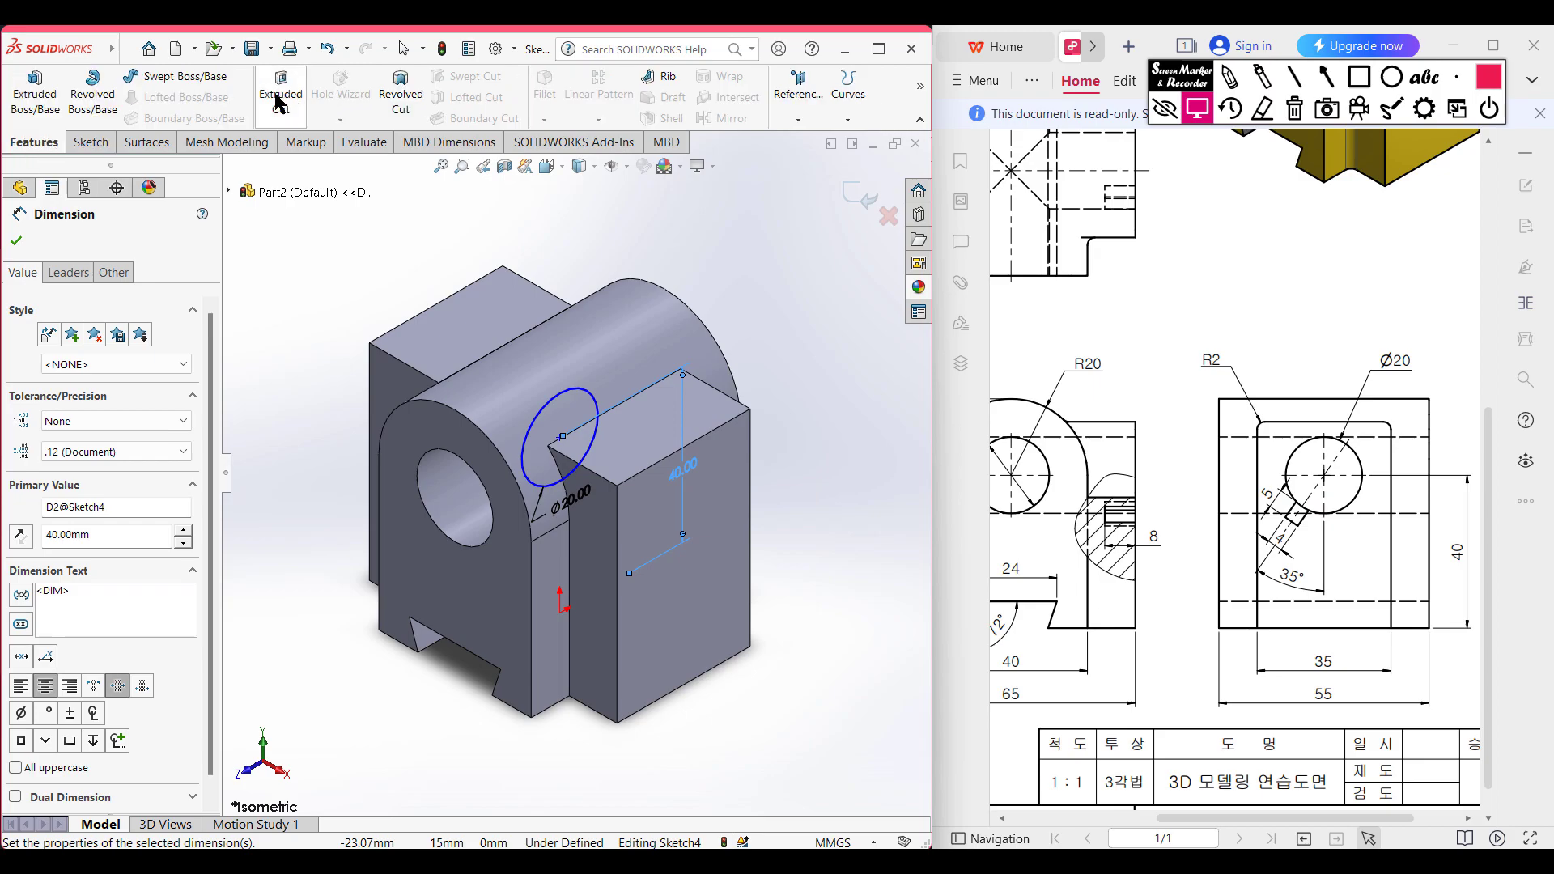
{"action": "left_click", "coordinate": [272, 95]}
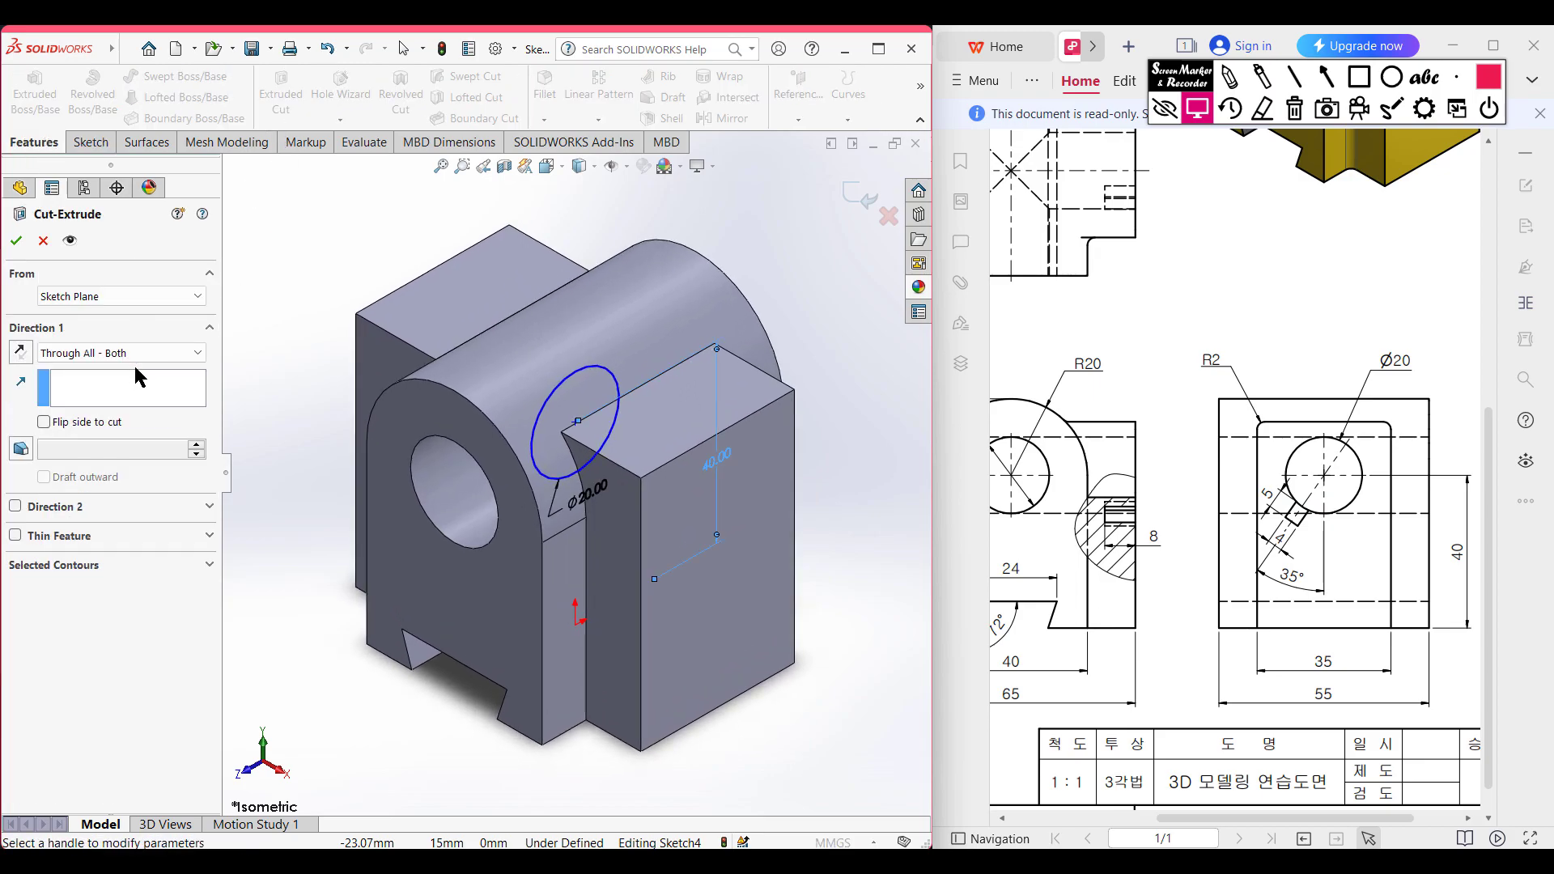
{"action": "left_click", "coordinate": [133, 356]}
{"action": "left_click", "coordinate": [129, 396]}
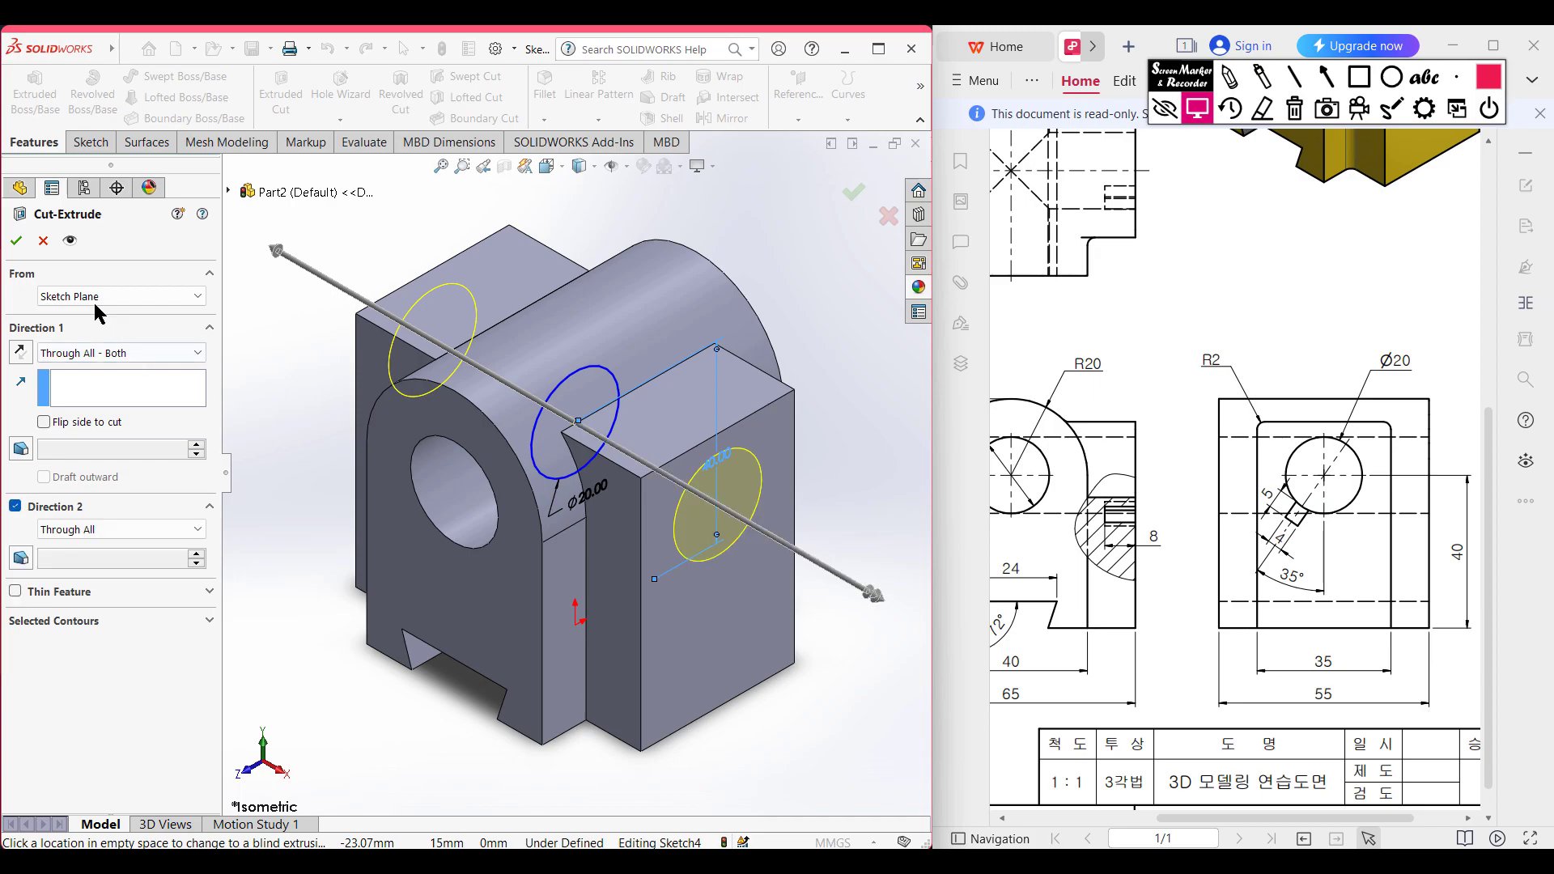
{"action": "left_click", "coordinate": [16, 241]}
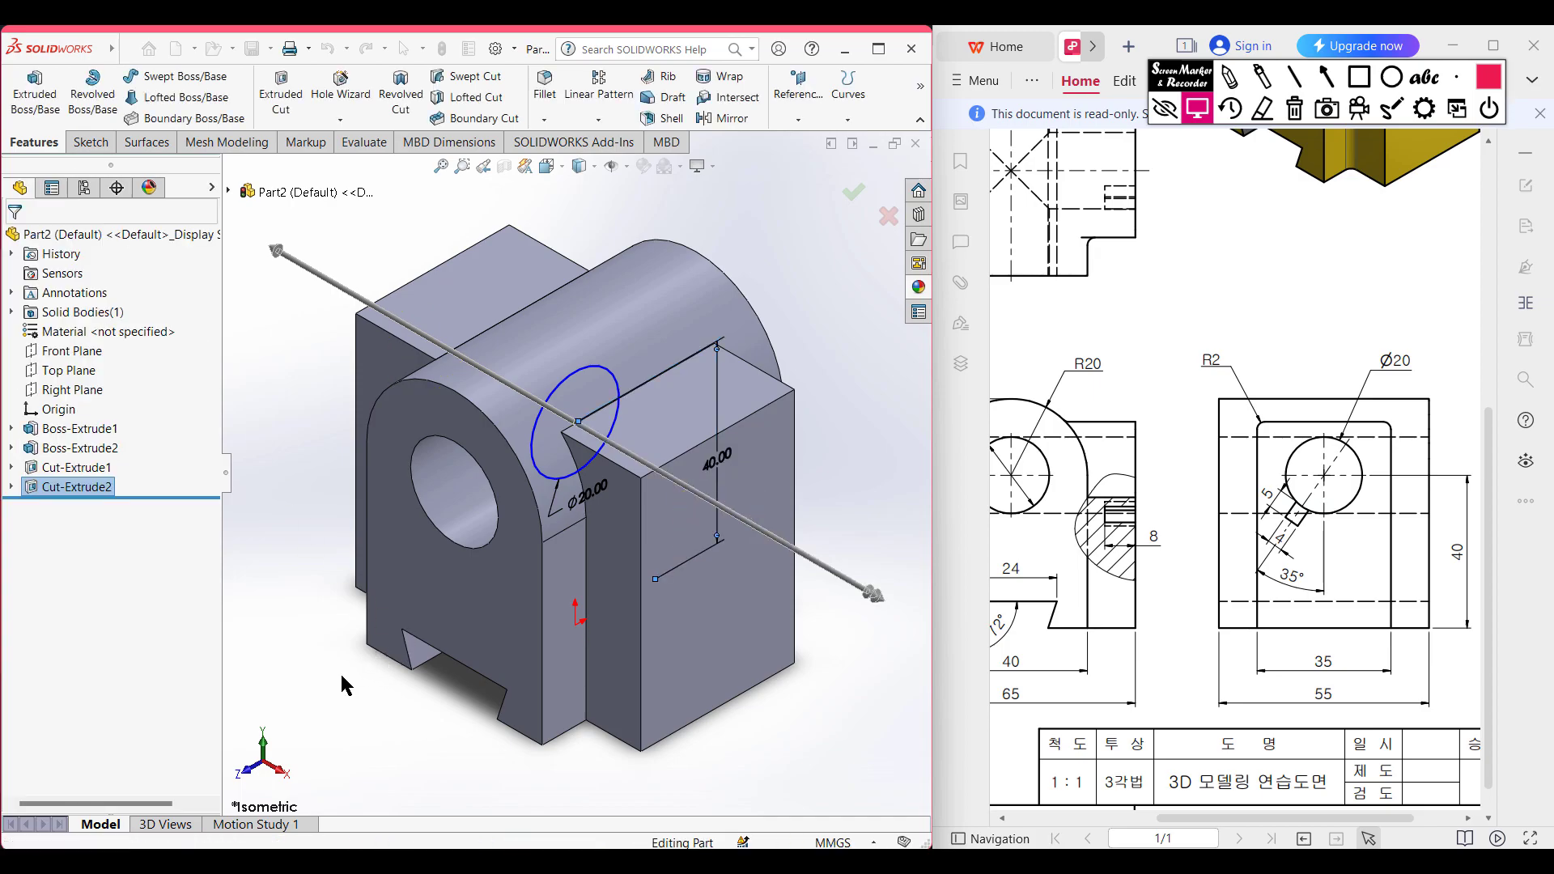
Sketch normal to the block's front face and draw a vertical centerline down from the hole centre
{"action": "left_click", "coordinate": [730, 626]}
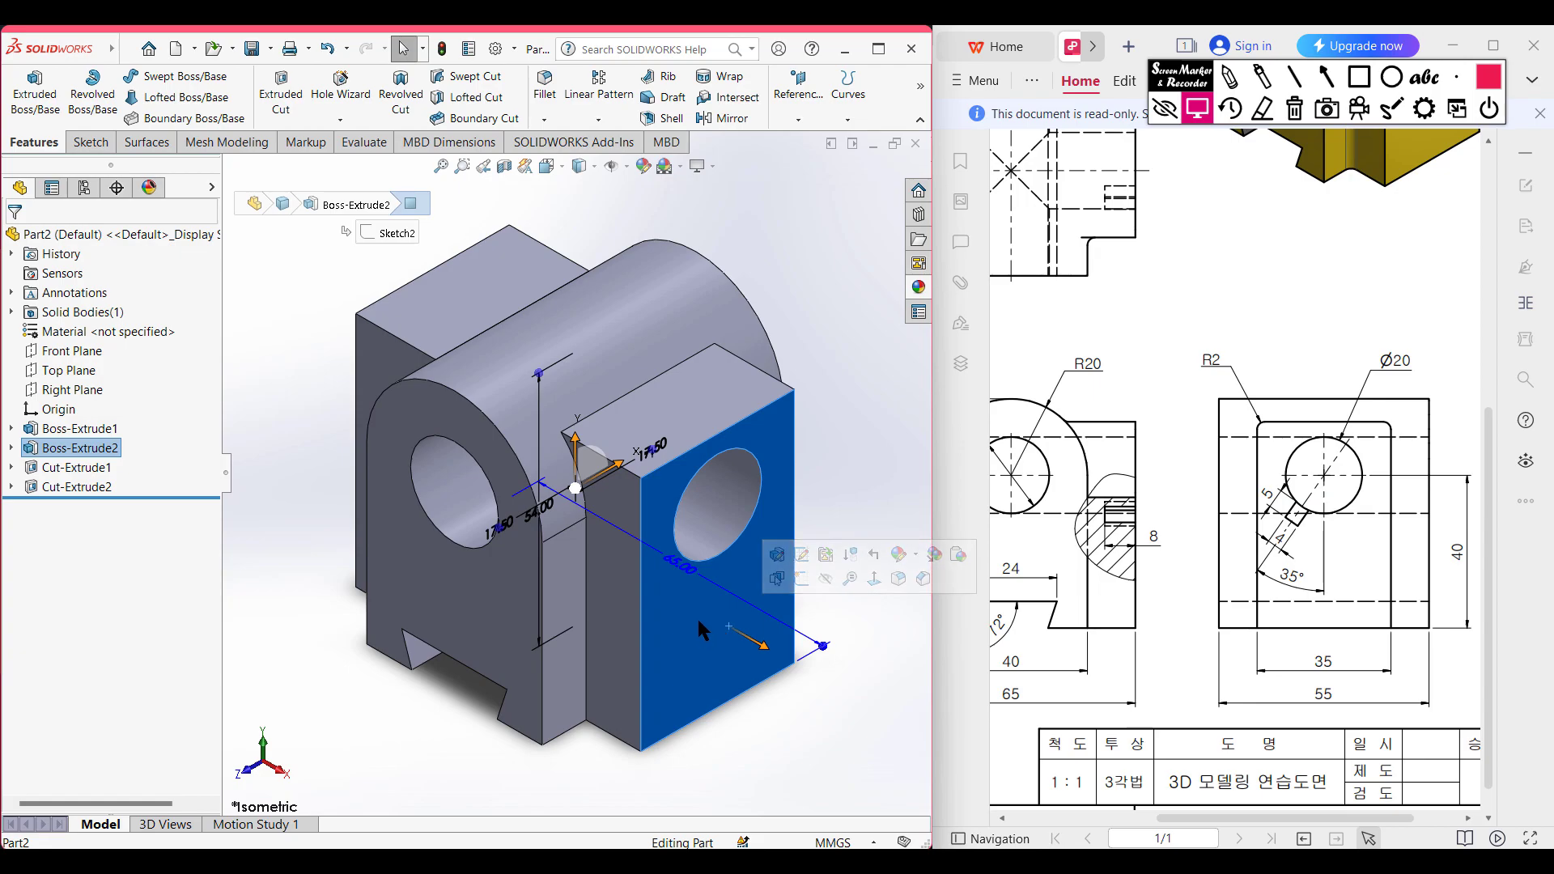
{"action": "right_click", "coordinate": [697, 617]}
{"action": "left_click", "coordinate": [730, 504]}
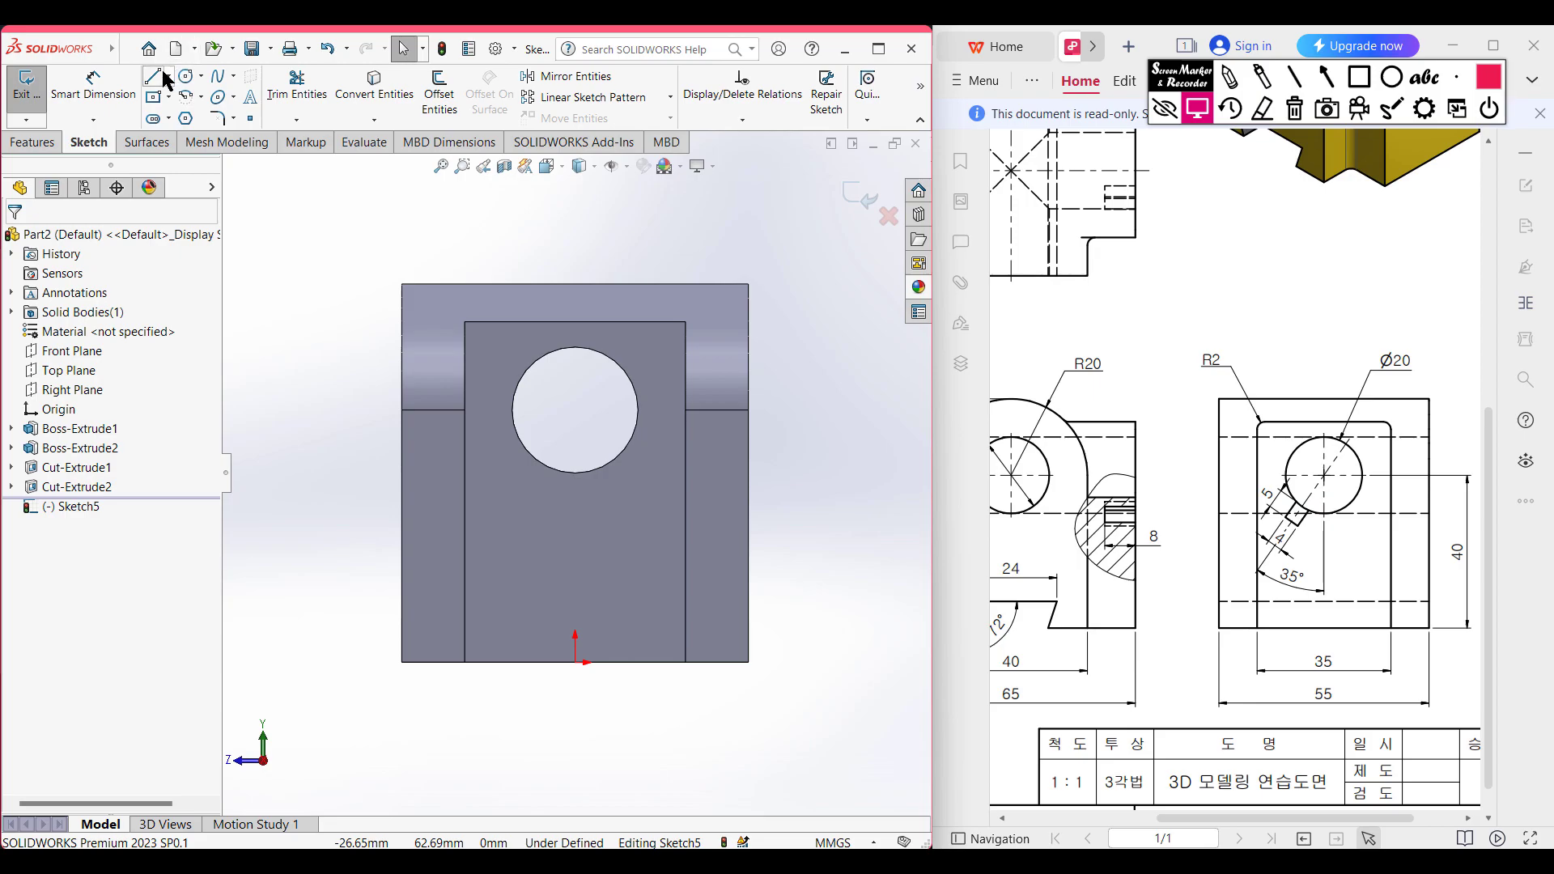
{"action": "left_click", "coordinate": [168, 76]}
{"action": "scroll", "coordinate": [552, 441], "scroll_direction": "down", "scroll_amount": 2}
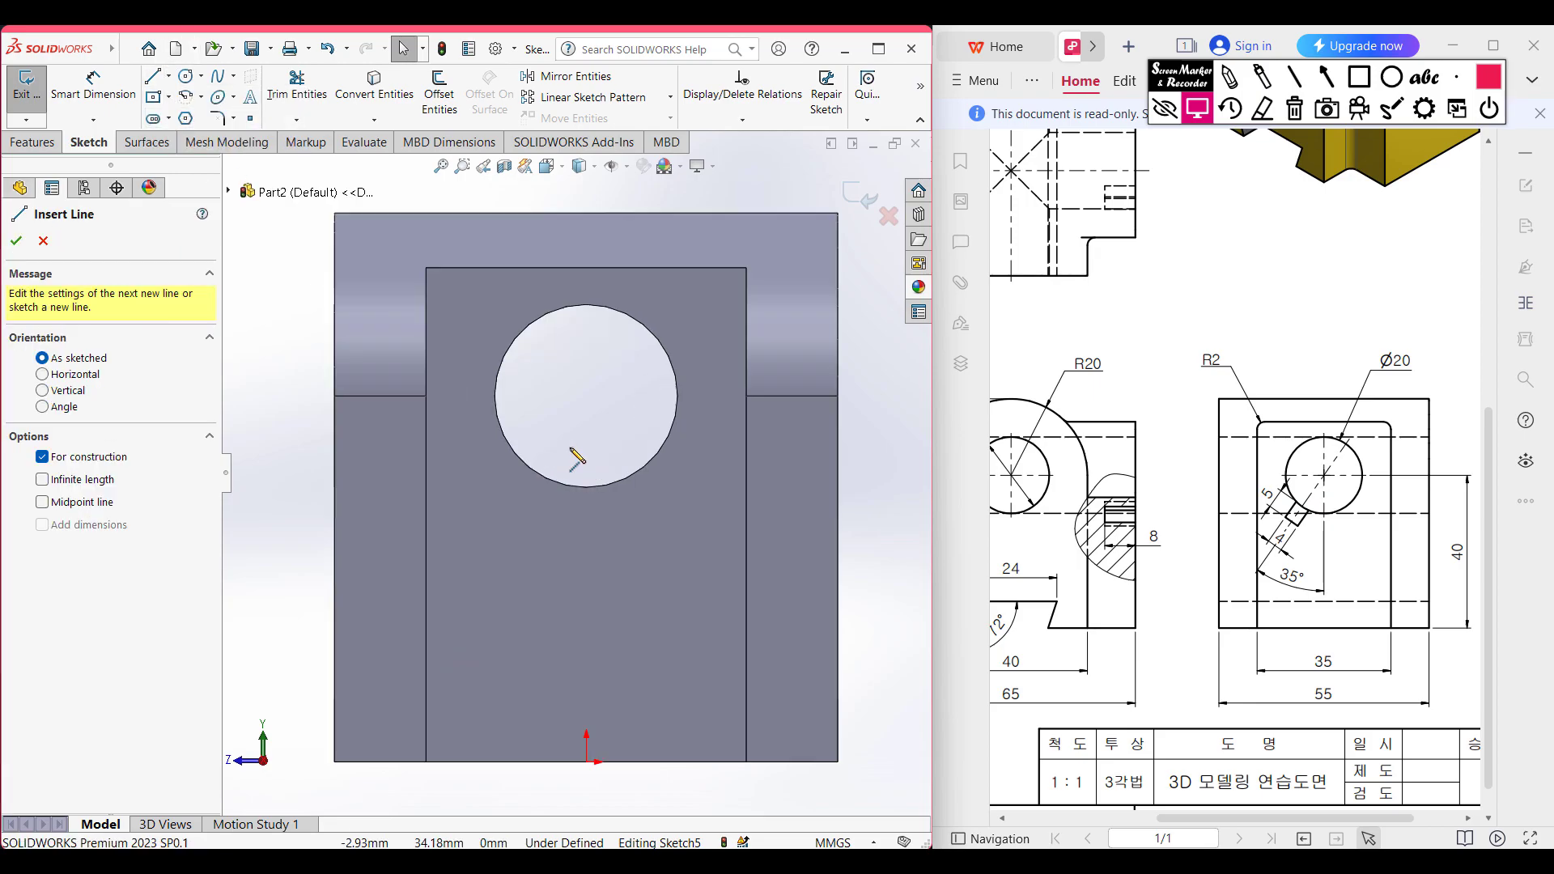
{"action": "left_click", "coordinate": [588, 396]}
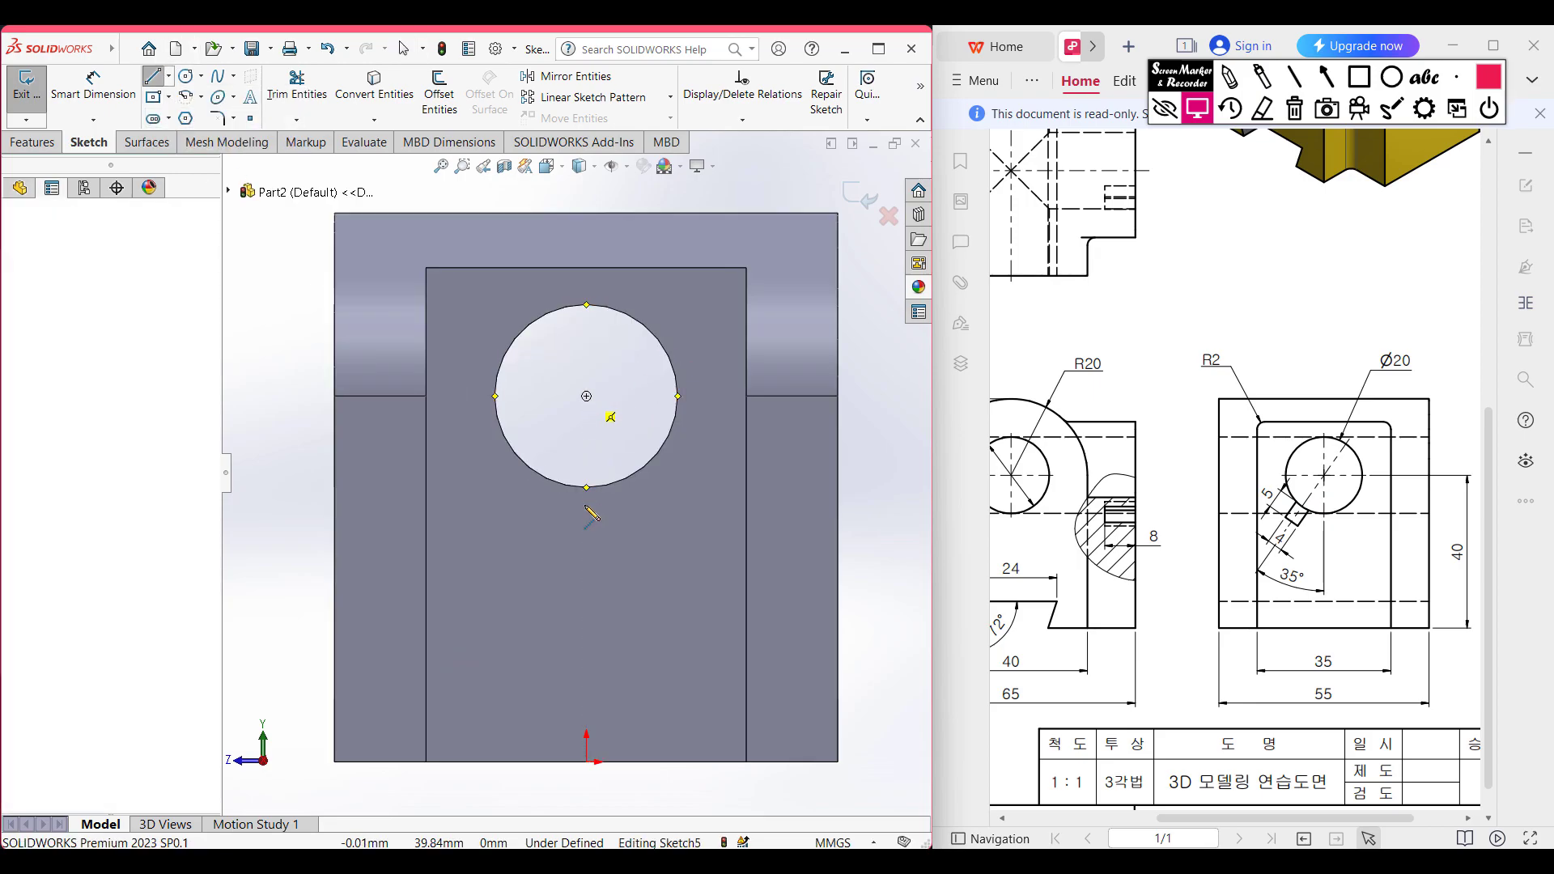
{"action": "left_click", "coordinate": [585, 596]}
{"action": "key", "text": "Escape"}
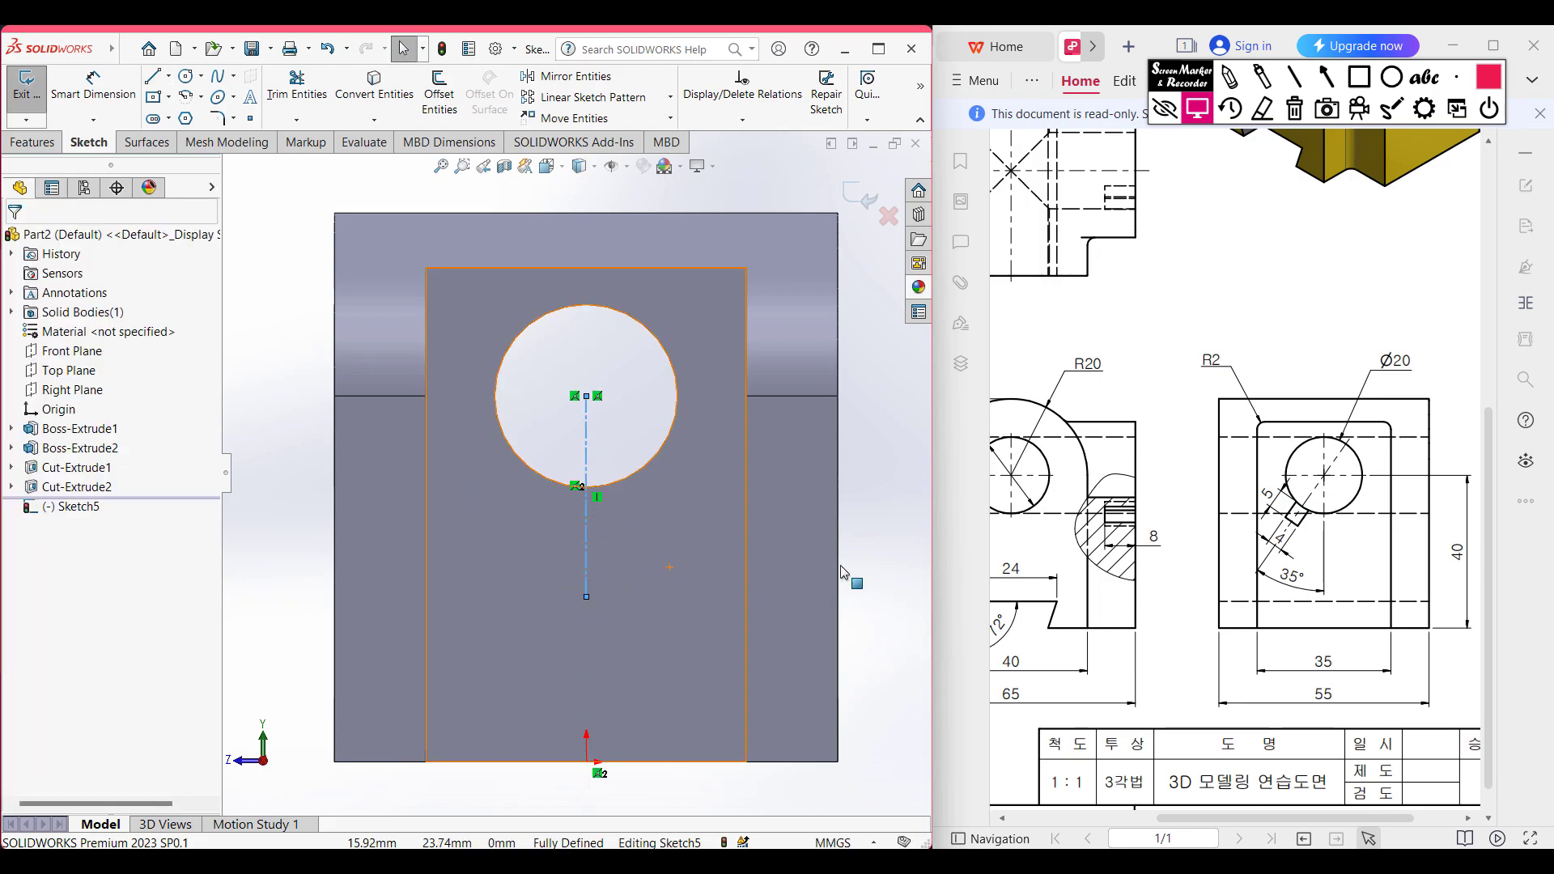
Draw a 15 mm diagonal construction centerline from the hole's centre
{"action": "left_click", "coordinate": [168, 76]}
{"action": "left_click", "coordinate": [194, 118]}
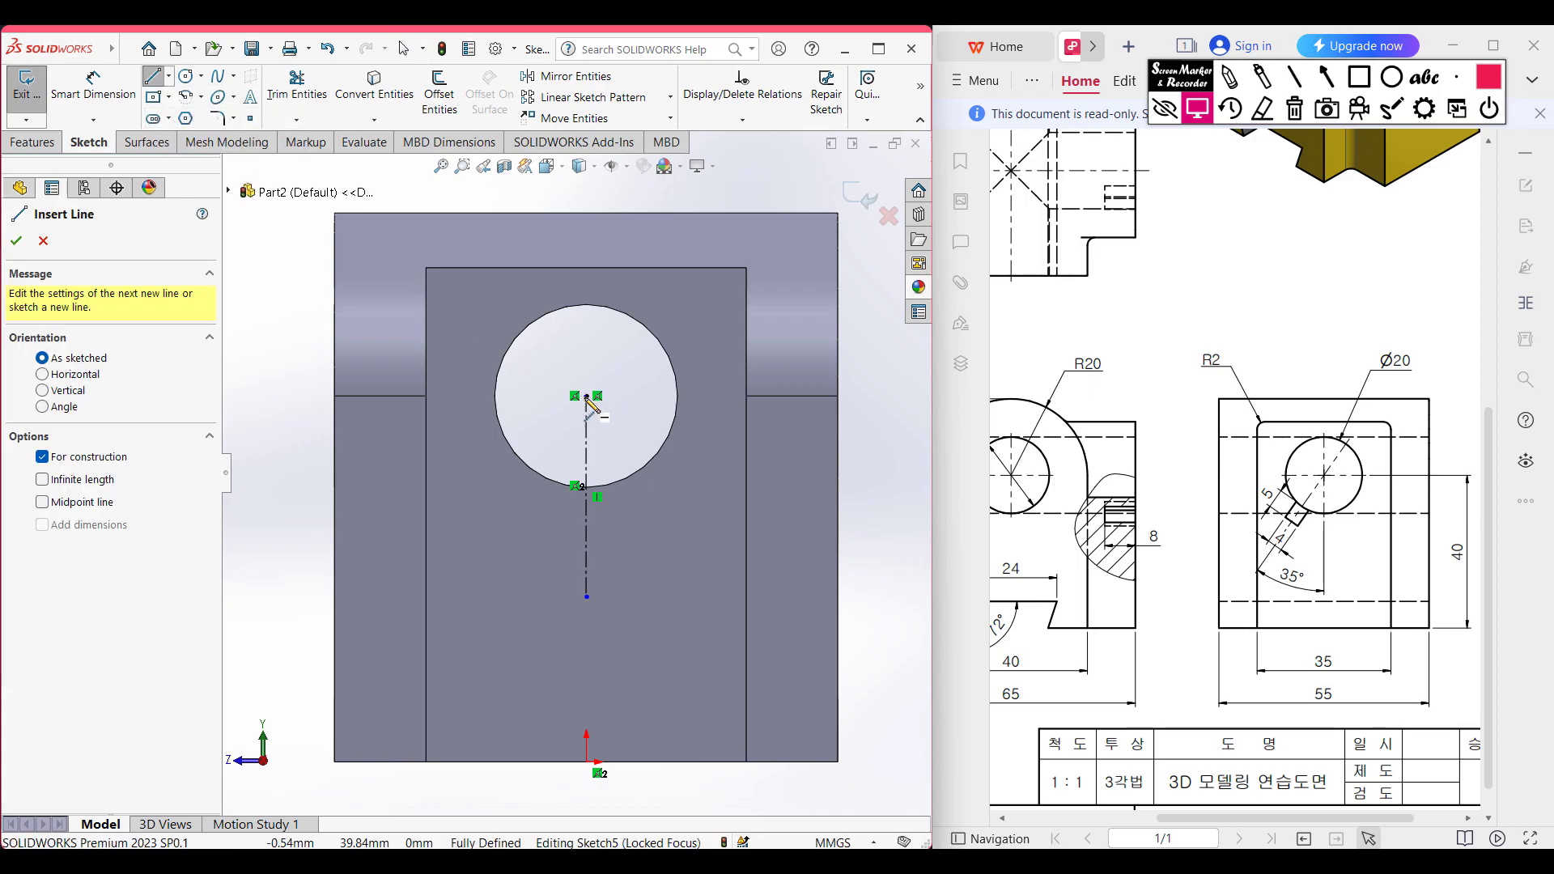
{"action": "left_click", "coordinate": [586, 396]}
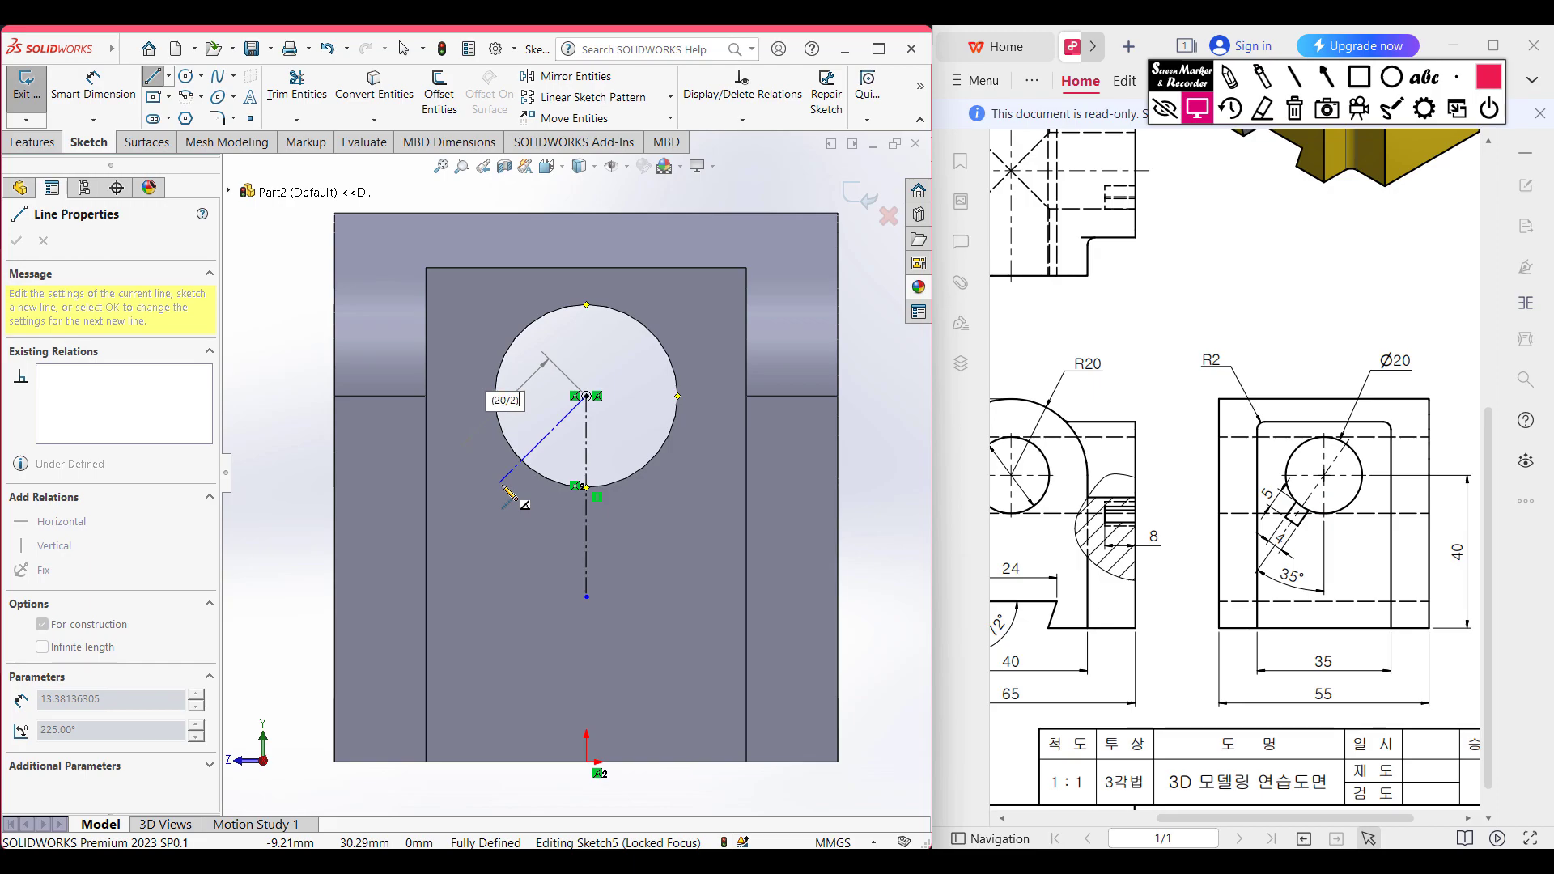
{"action": "key", "text": "Return"}
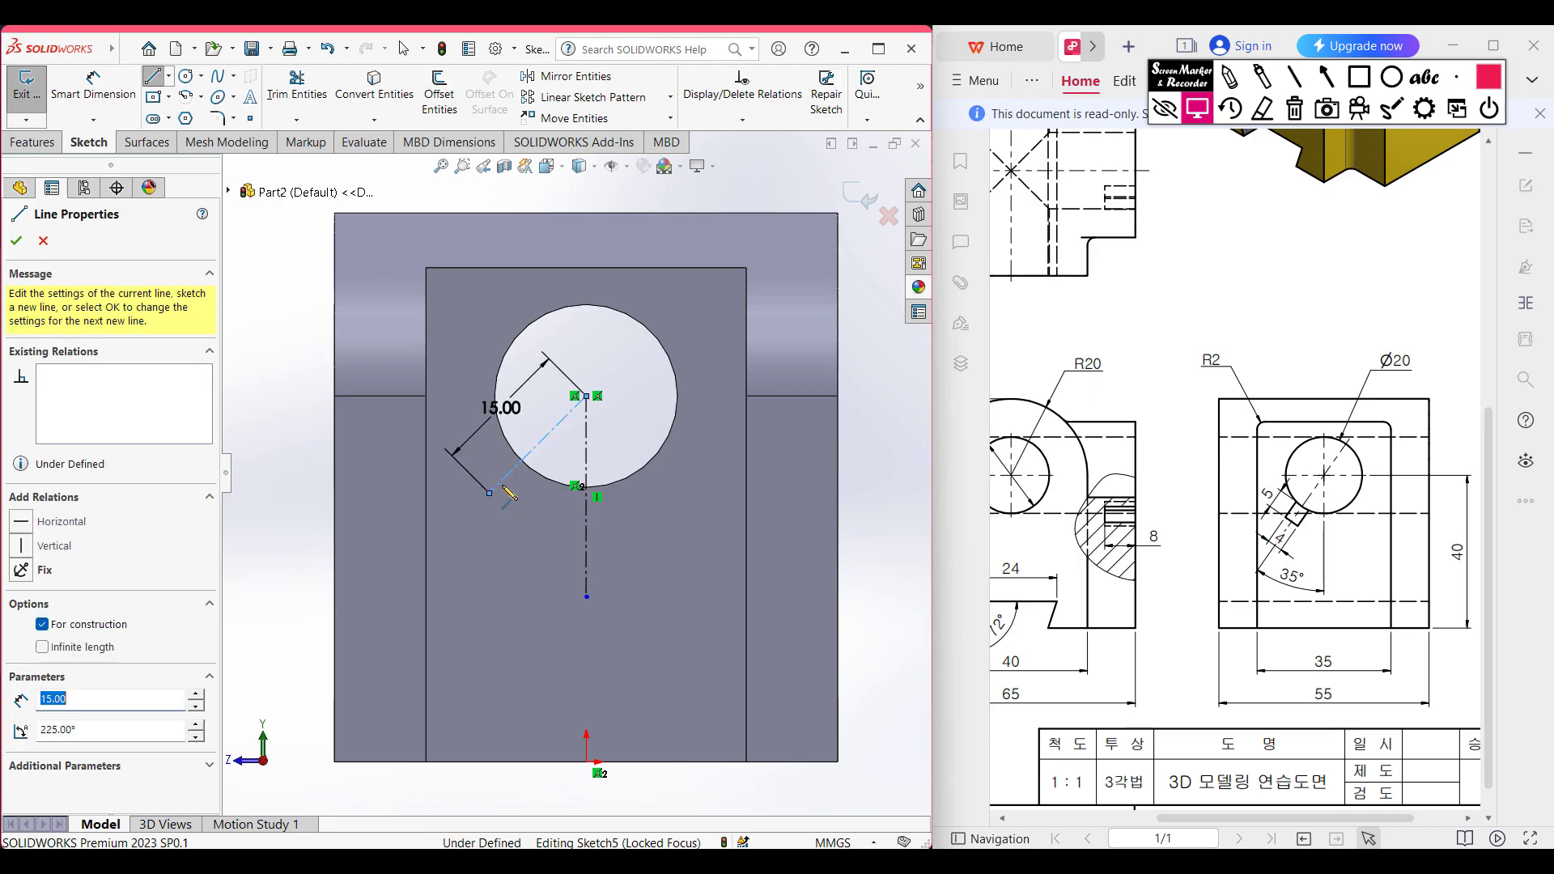
{"action": "key", "text": "Escape"}
{"action": "key", "text": "Escape"}
Dimension the diagonal line at 35° to the vertical centerline
{"action": "left_click", "coordinate": [93, 95]}
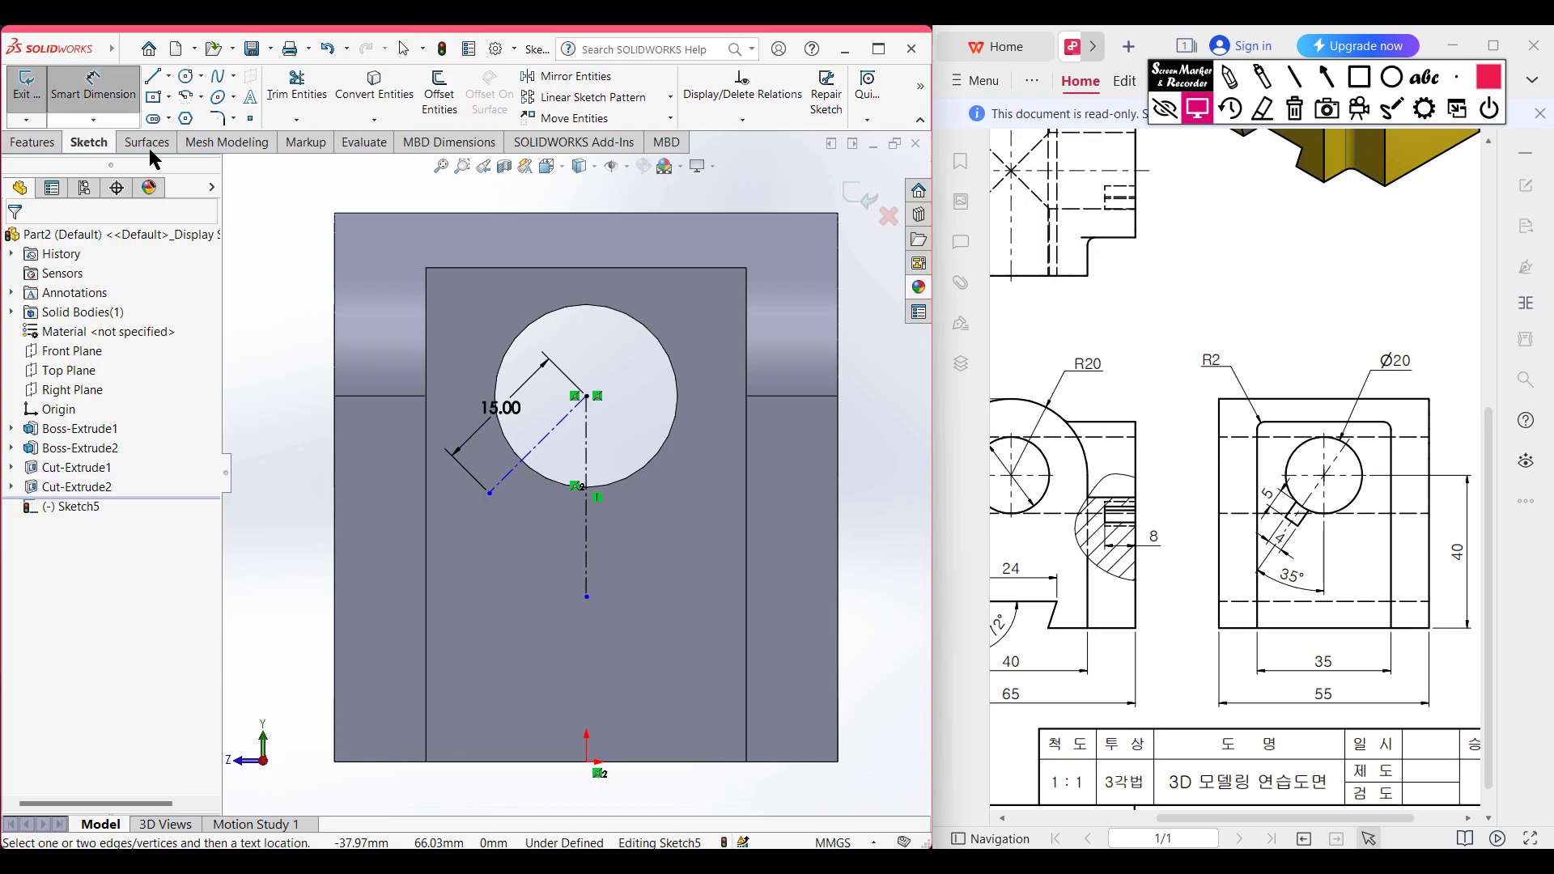
{"action": "left_click", "coordinate": [555, 429]}
{"action": "left_click", "coordinate": [584, 457]}
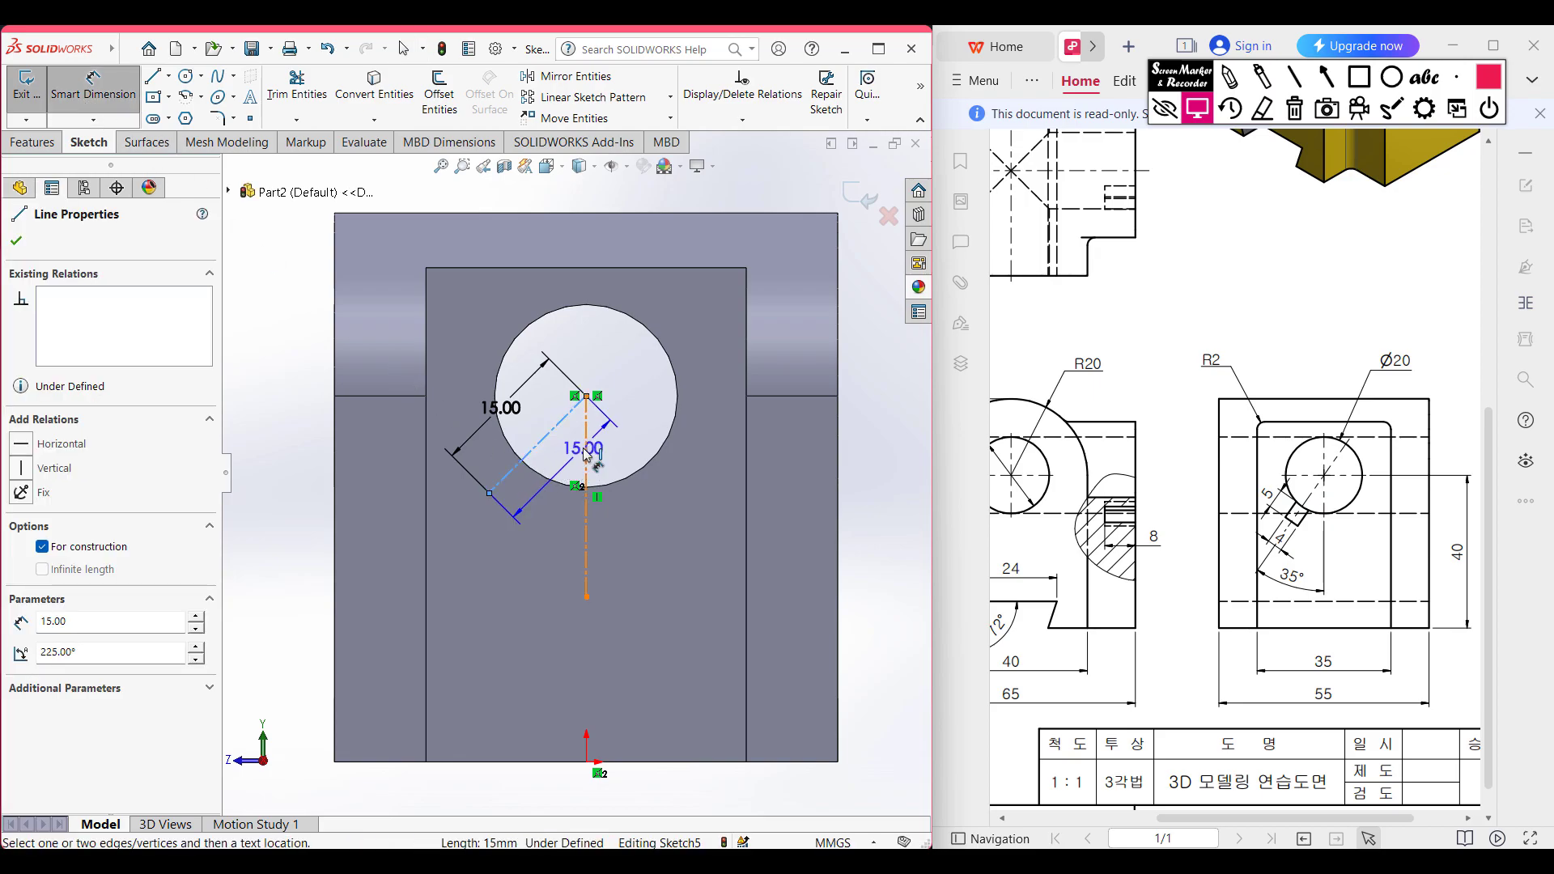
{"action": "left_click", "coordinate": [548, 546]}
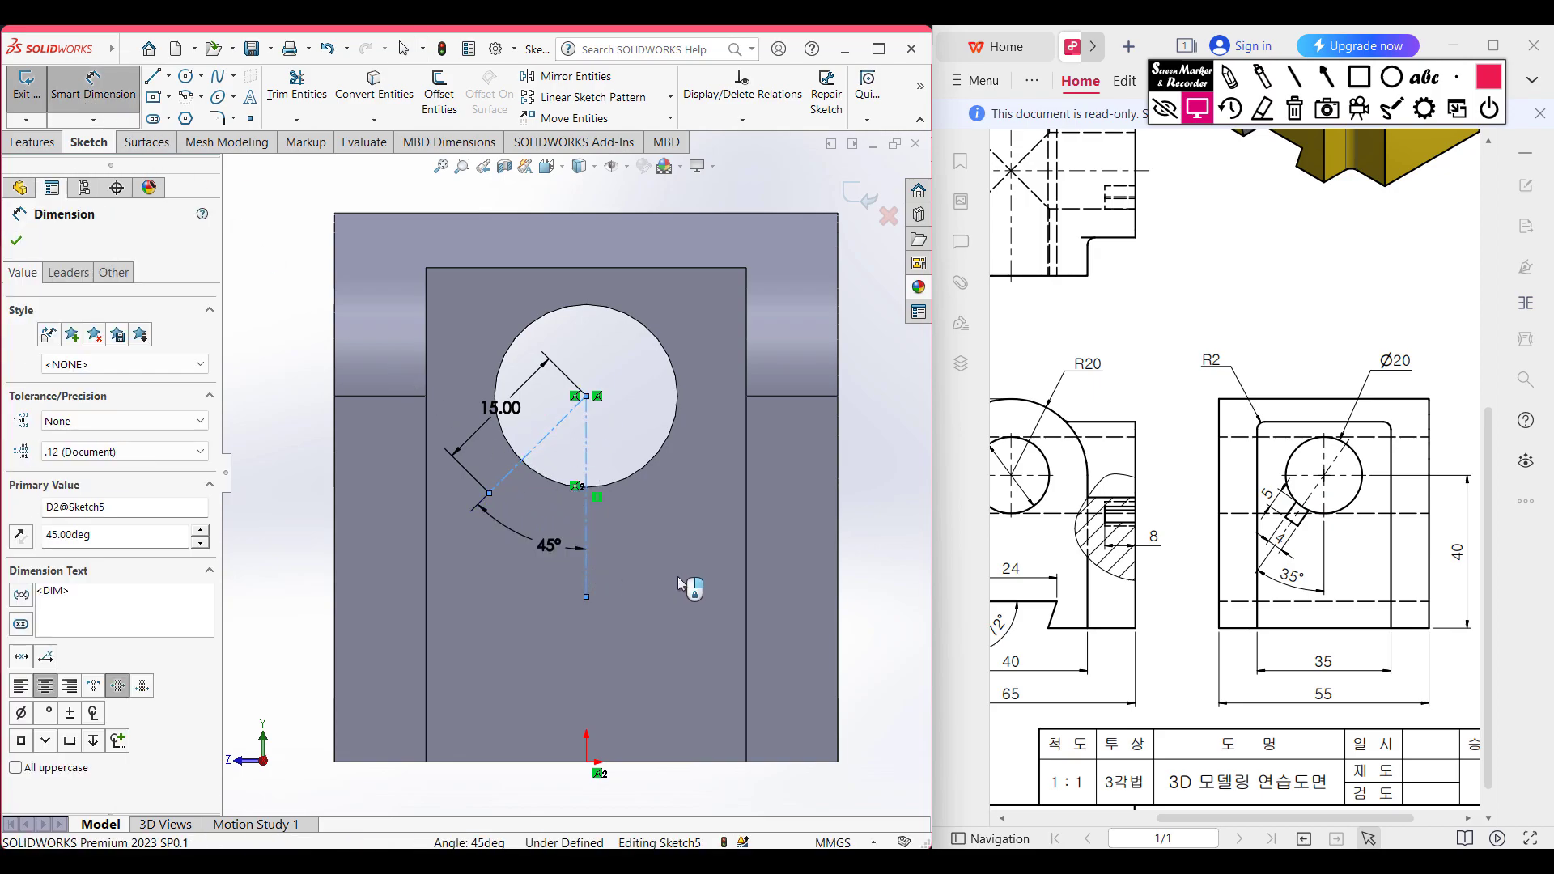
{"action": "type", "text": "35"}
{"action": "key", "text": "Return"}
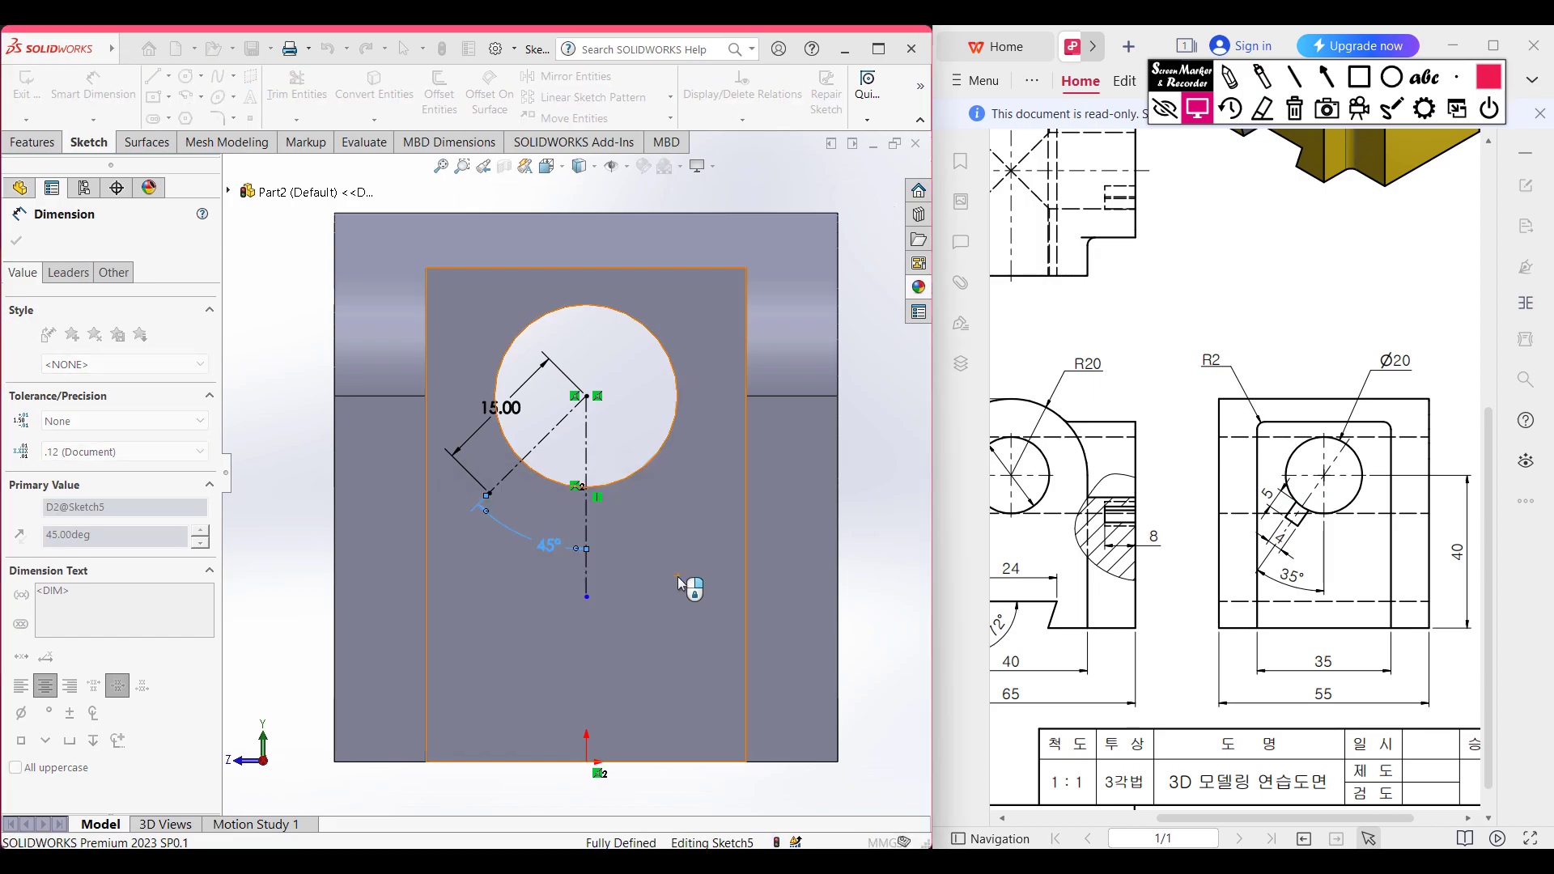
{"action": "left_click", "coordinate": [272, 471]}
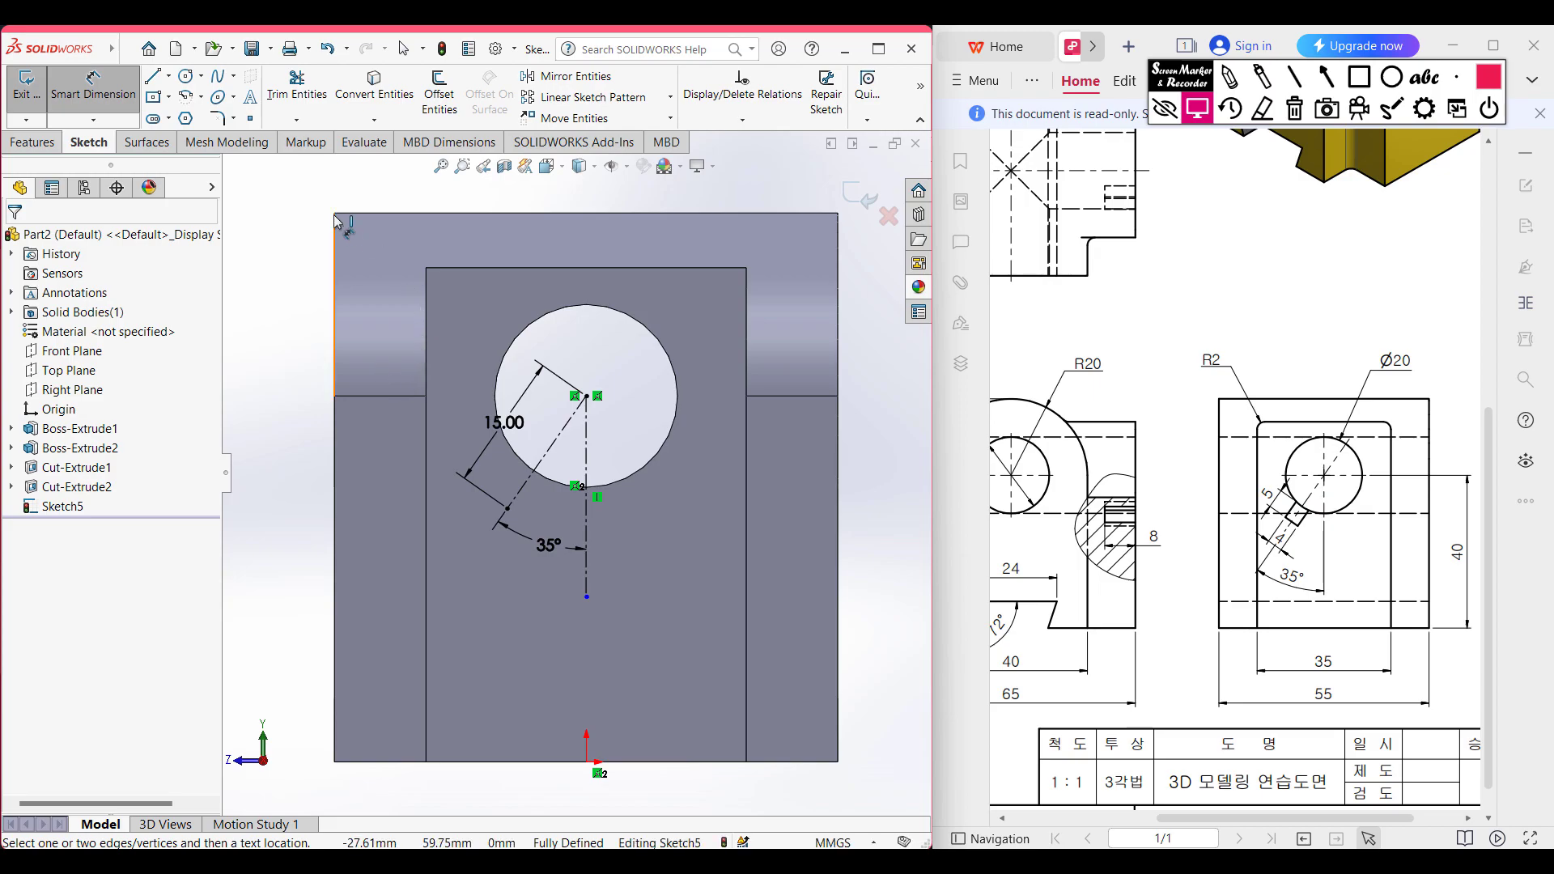
Offset the diagonal line 2 mm to each side with line-capped ends, then view isometrically
{"action": "left_click", "coordinate": [447, 100]}
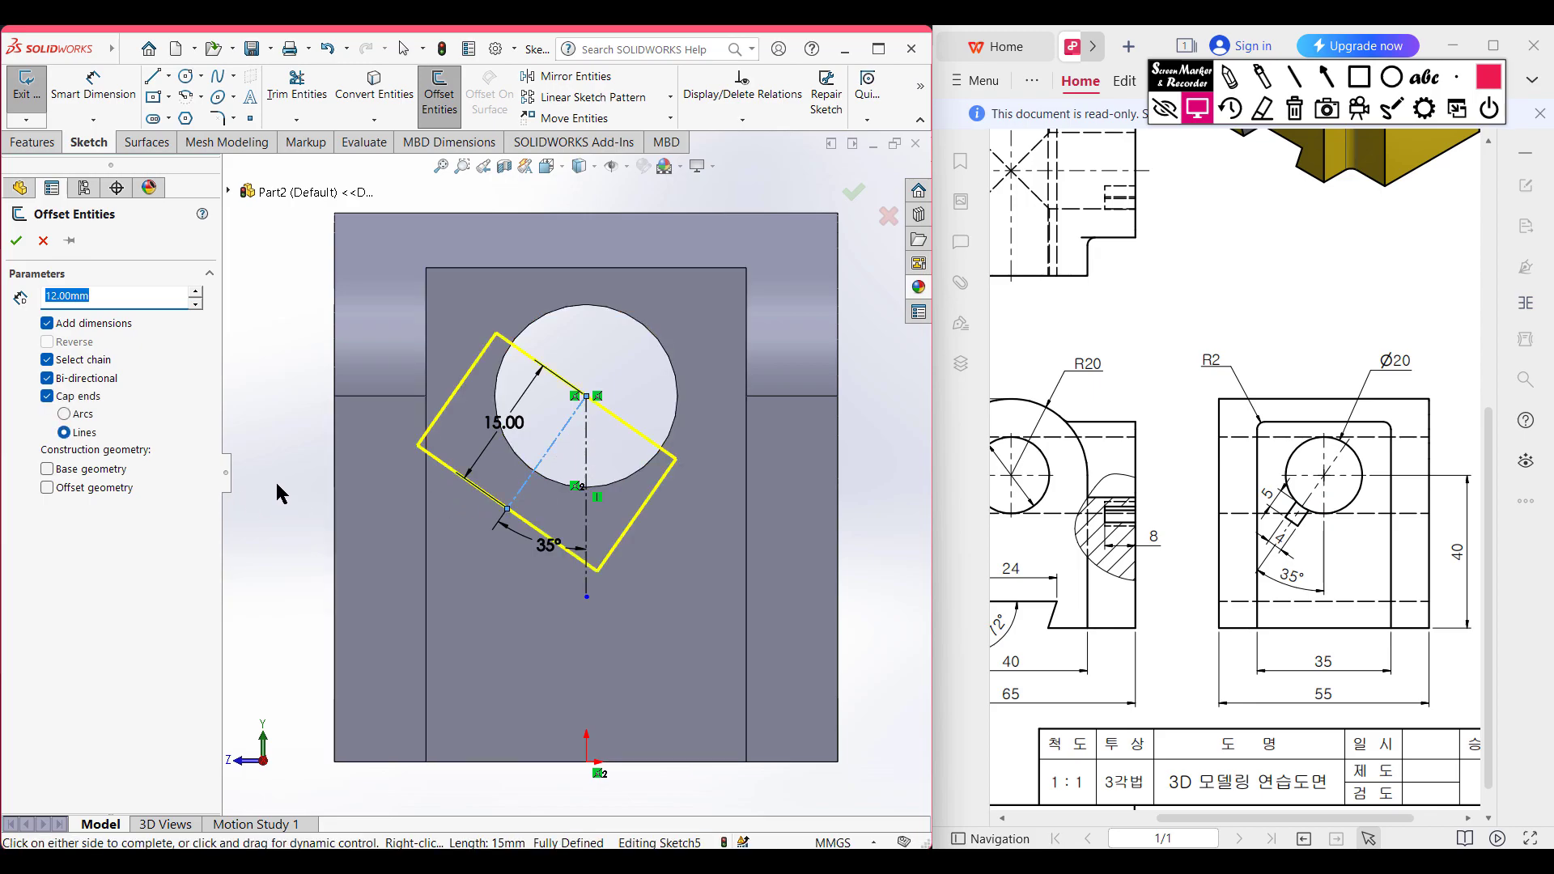
{"action": "type", "text": "4/2"}
{"action": "key", "text": "Return"}
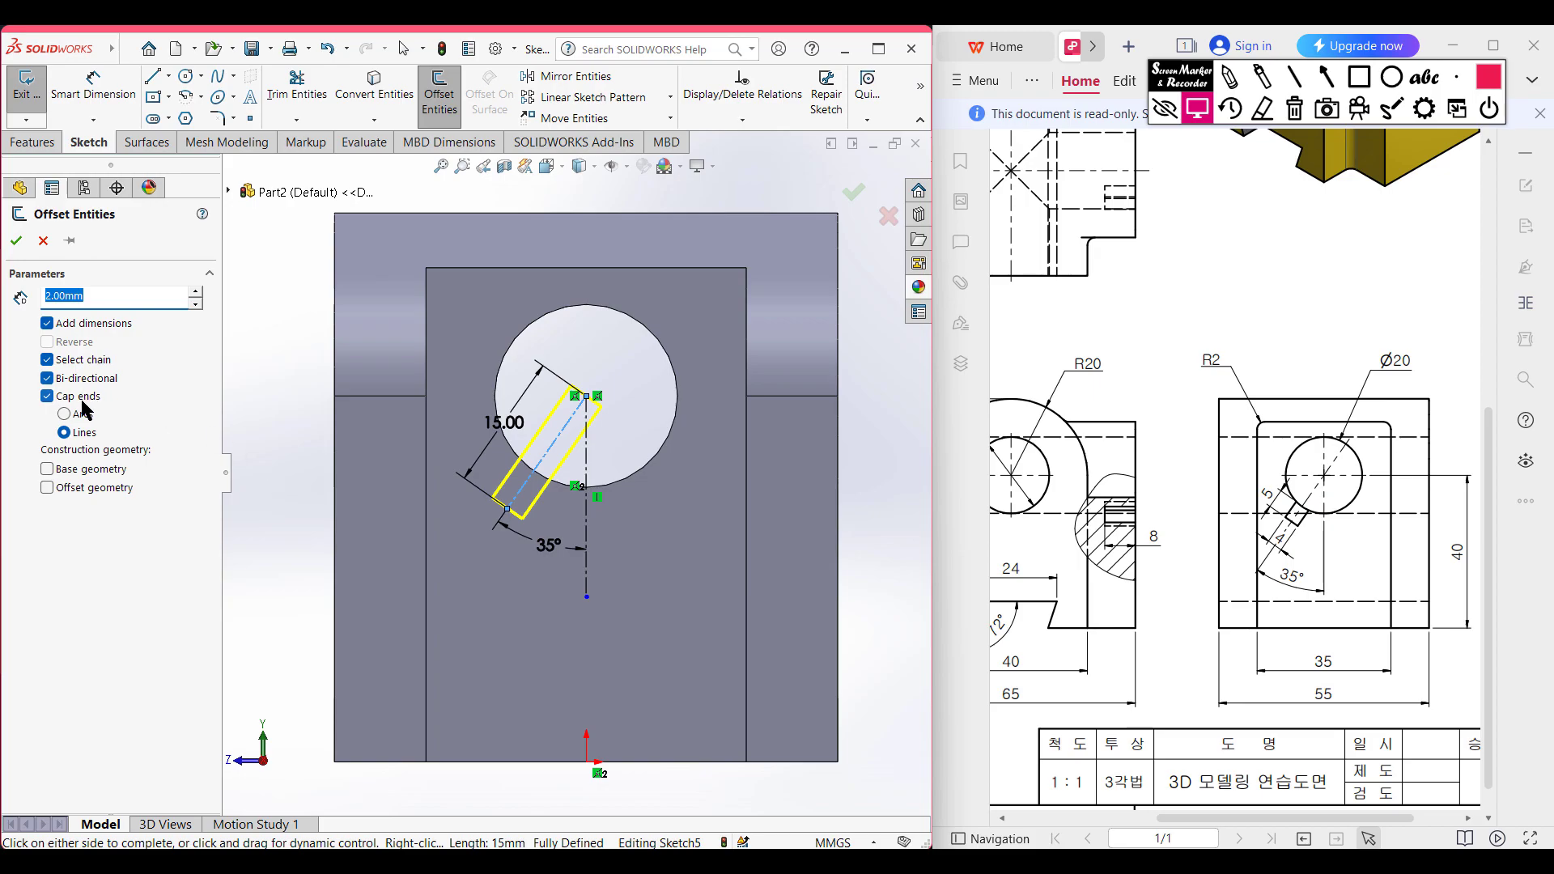
{"action": "left_click", "coordinate": [15, 239]}
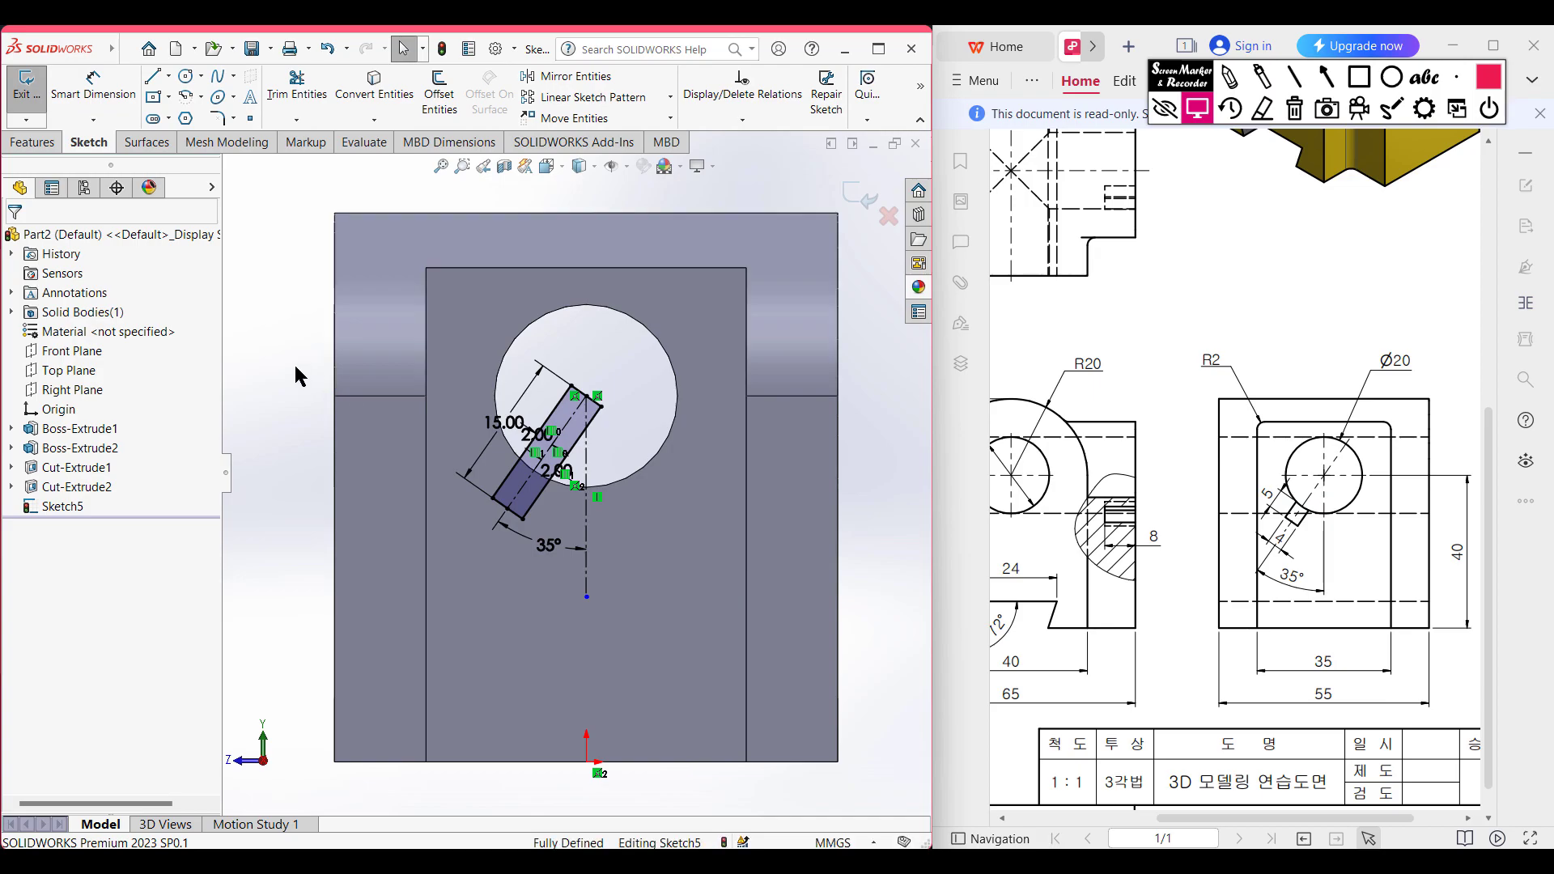
{"action": "key", "text": "ctrl+7"}
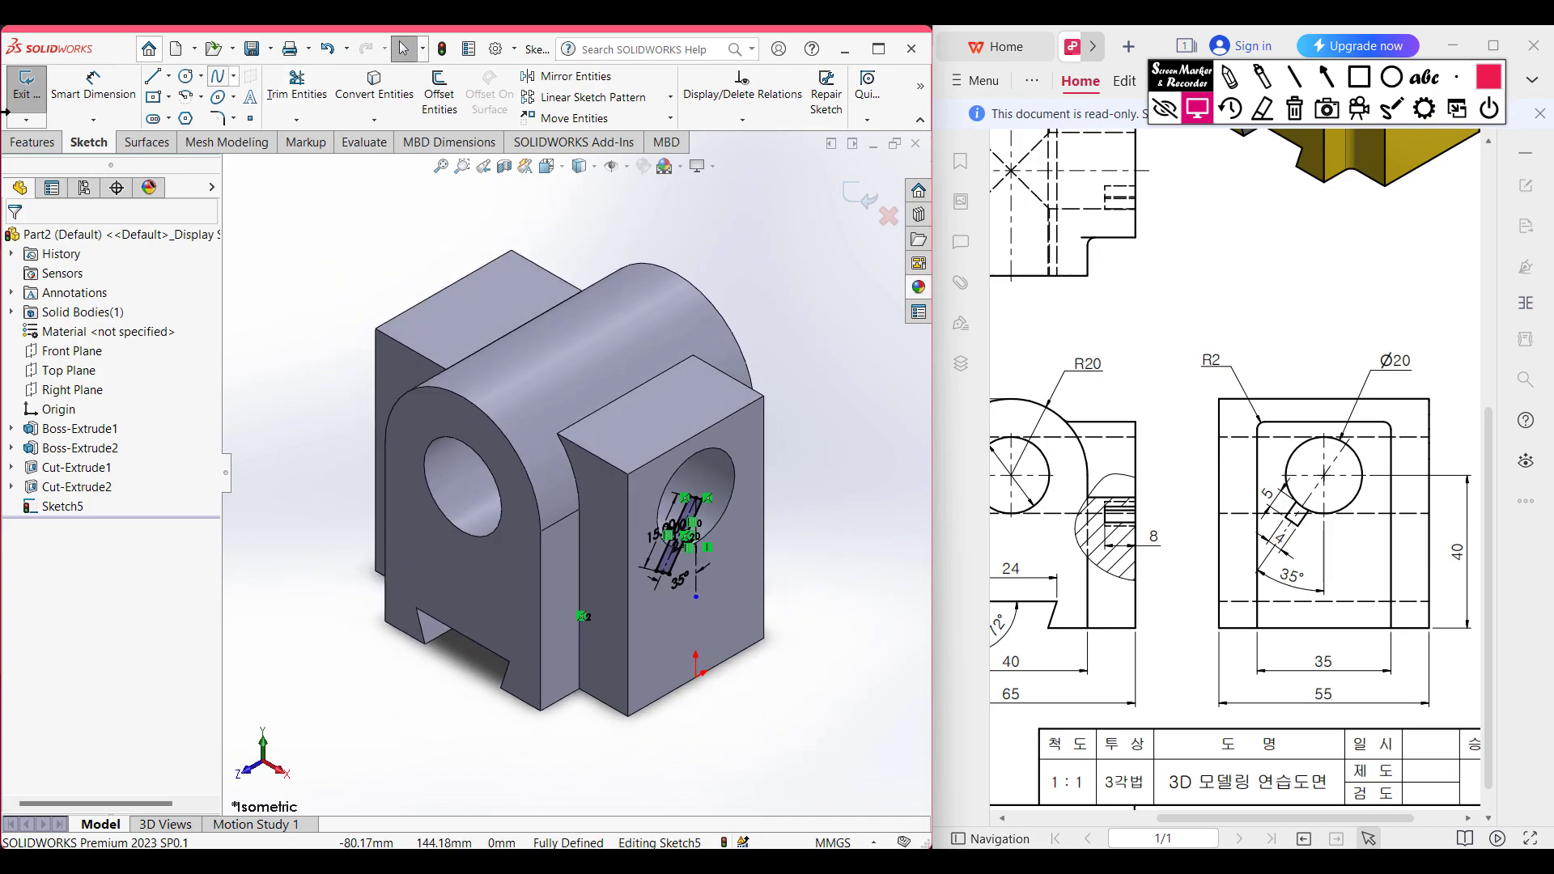
Extruded-cut the slot sketch Blind 8 mm deep, then orbit to inspect the keyway
{"action": "left_click", "coordinate": [32, 142]}
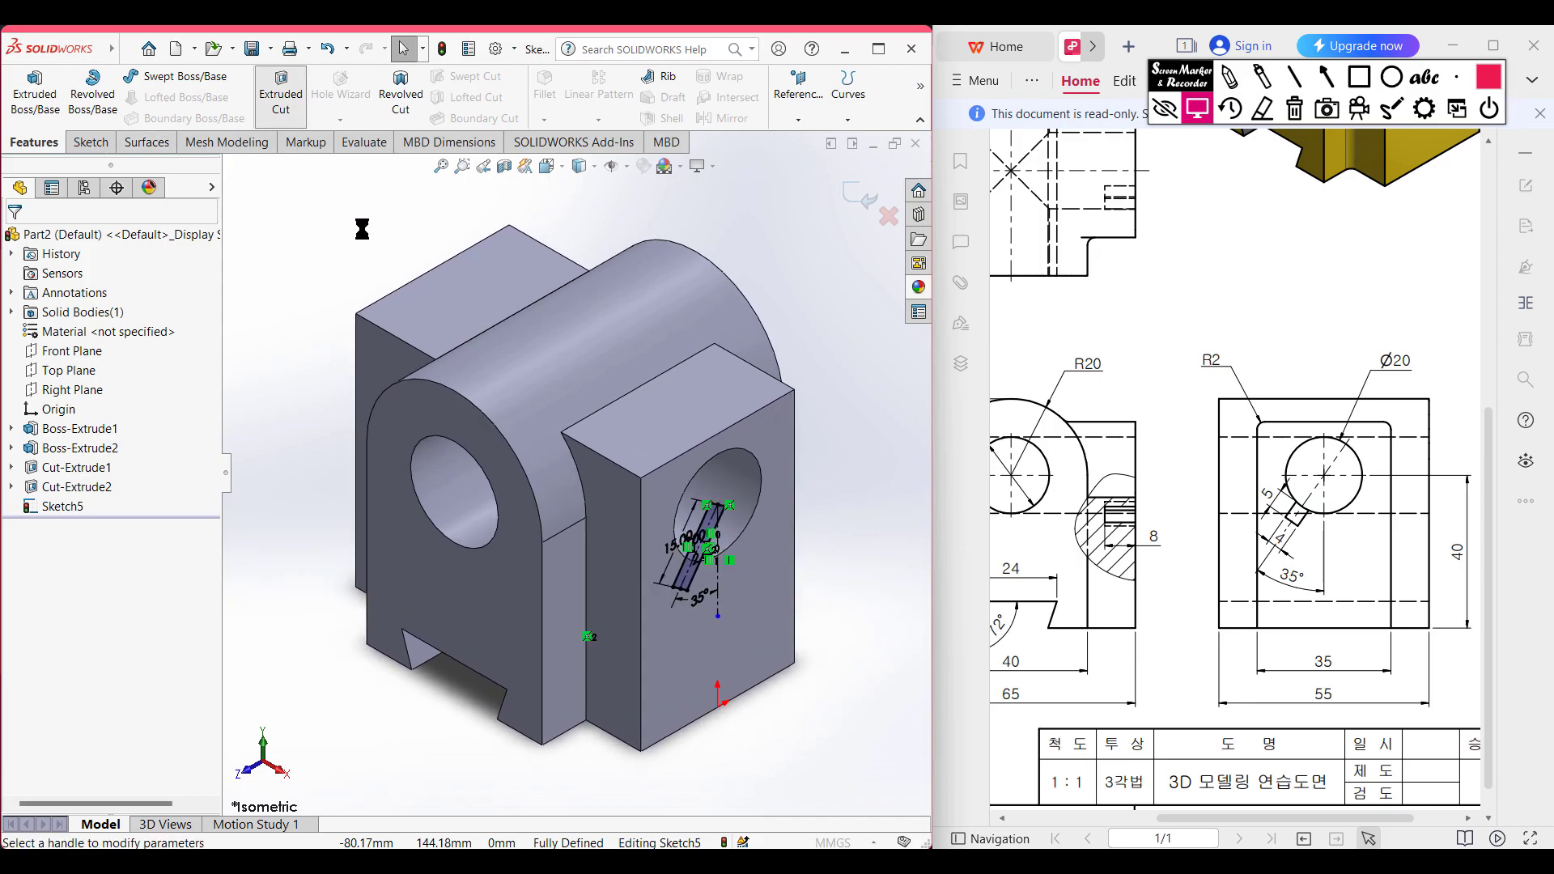
{"action": "left_click", "coordinate": [198, 351]}
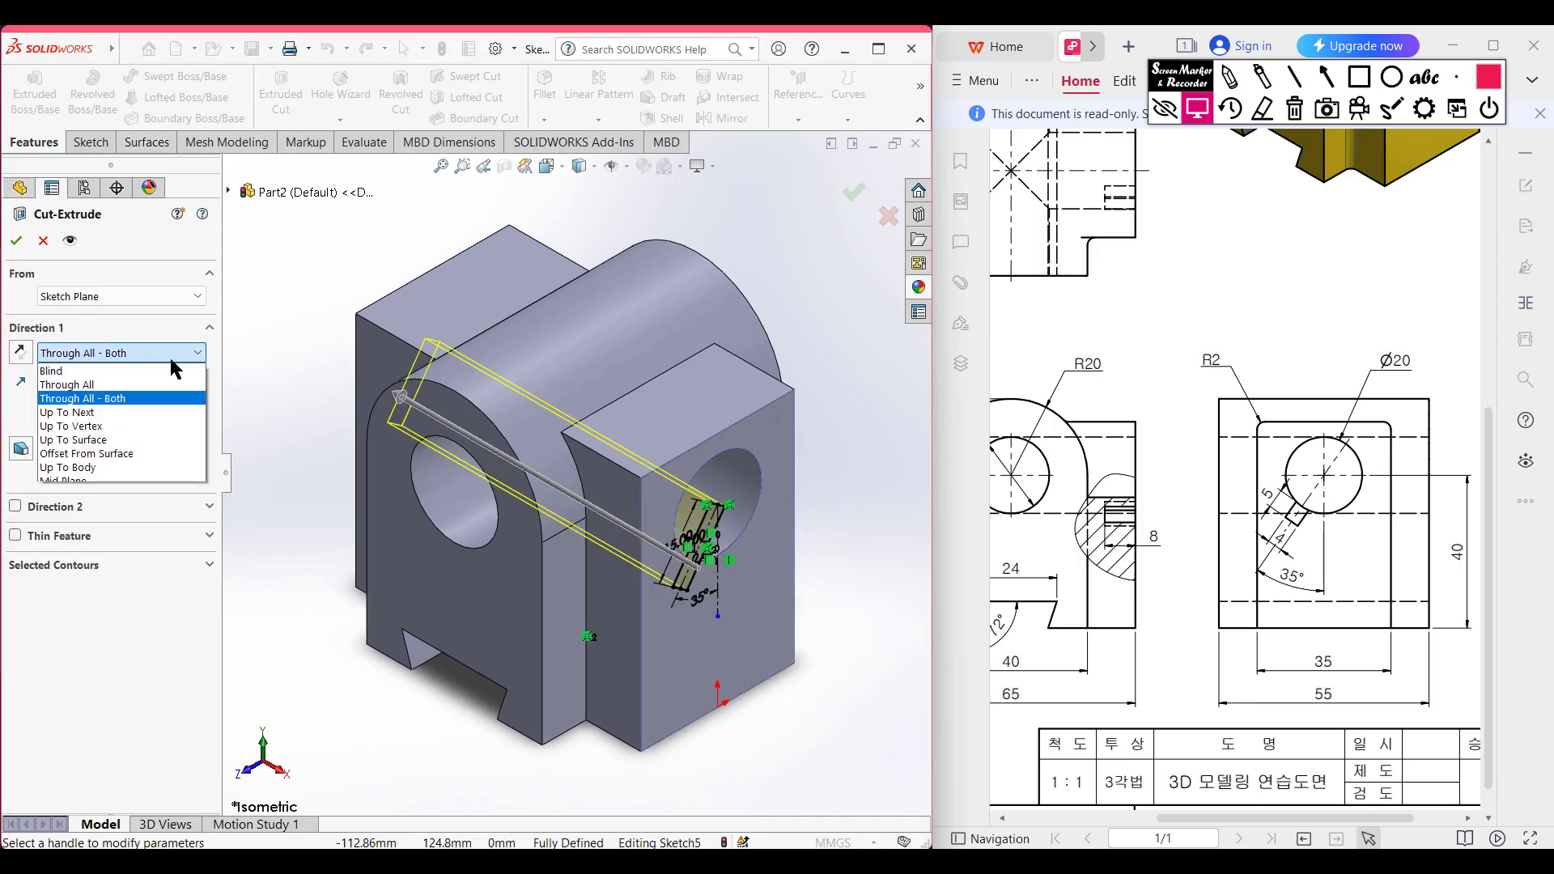
{"action": "left_click", "coordinate": [141, 373]}
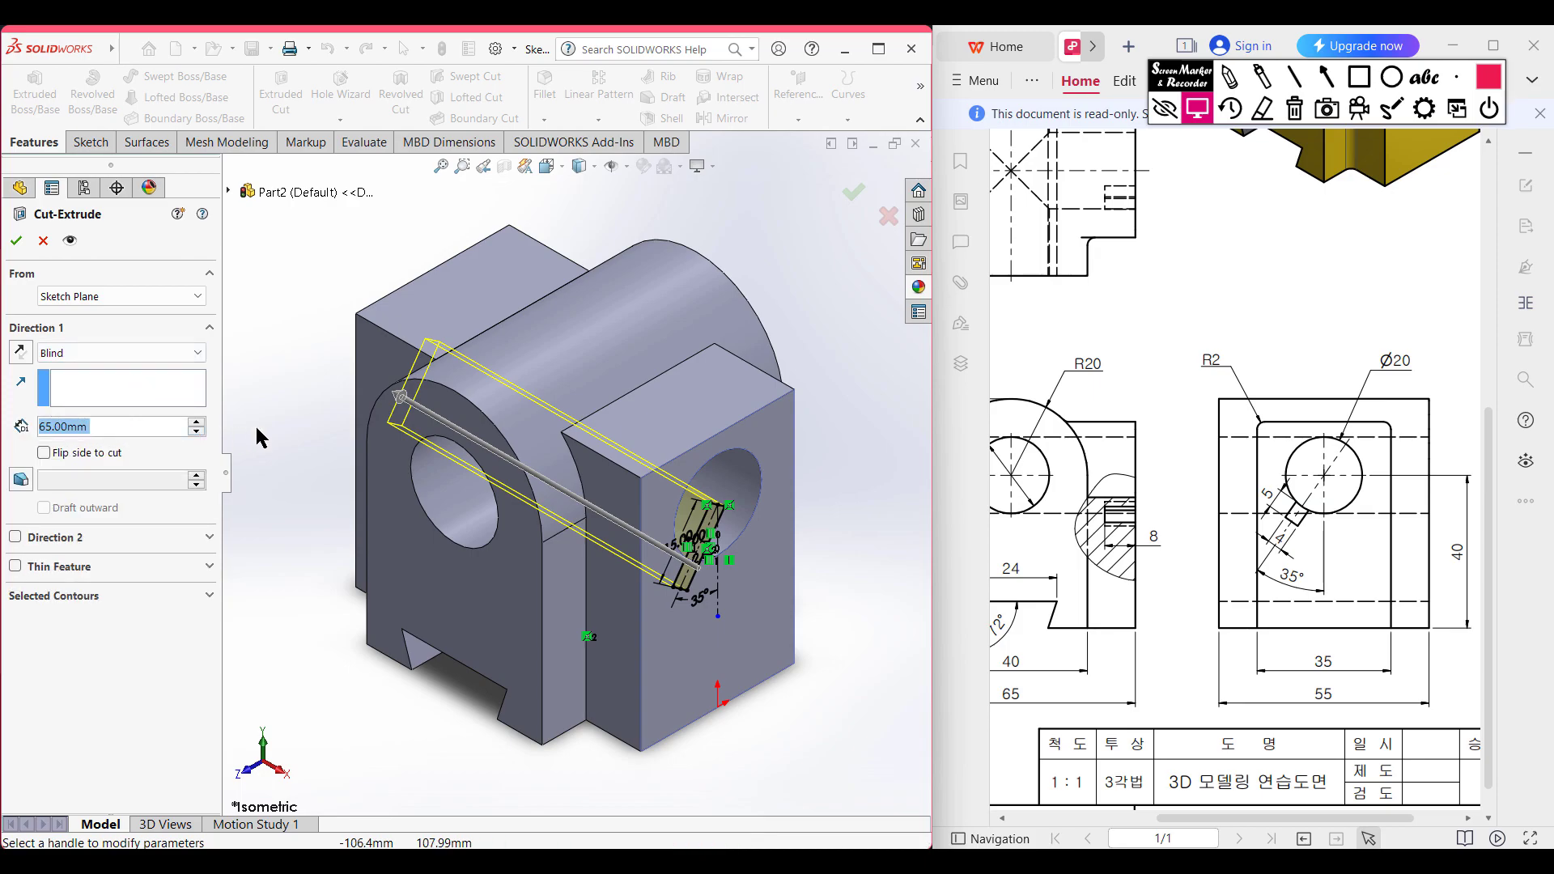
{"action": "type", "text": "8"}
{"action": "key", "text": "Return"}
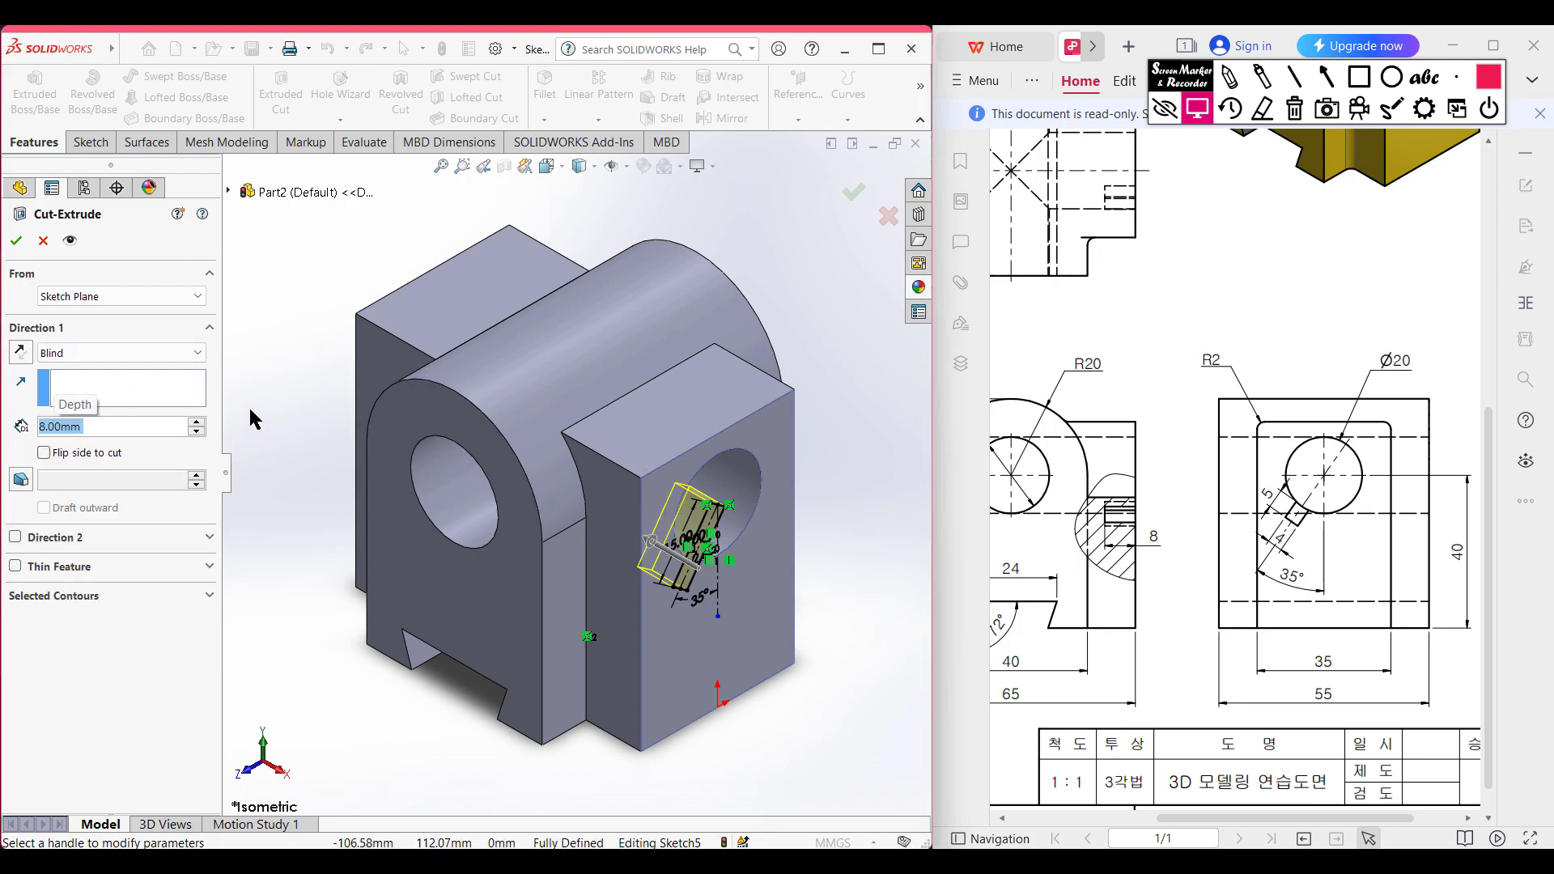
{"action": "left_click", "coordinate": [15, 241]}
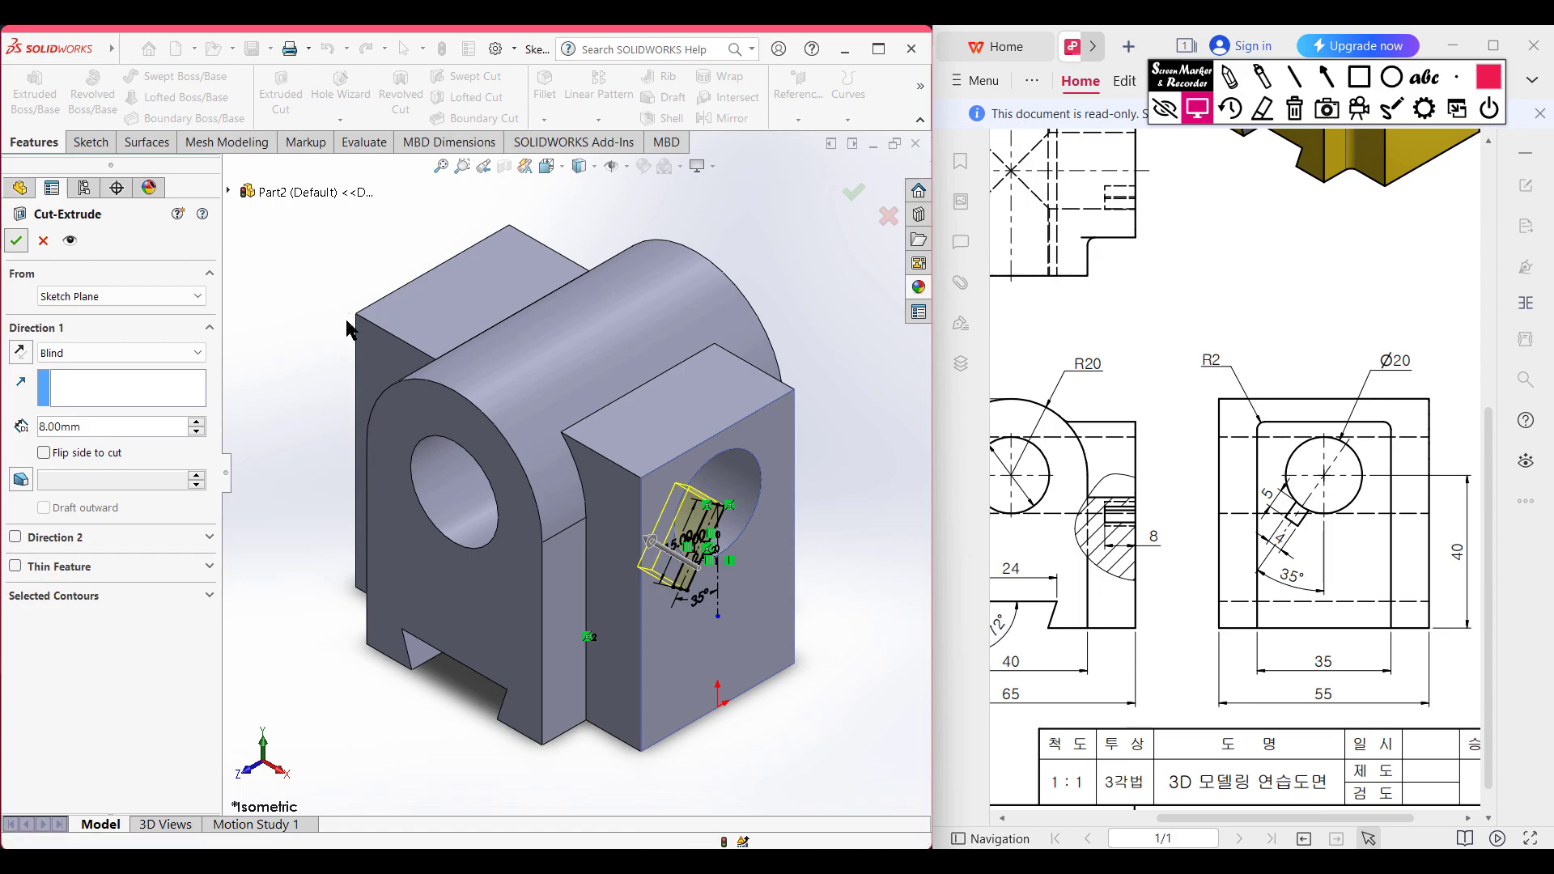
{"action": "left_click", "coordinate": [290, 327]}
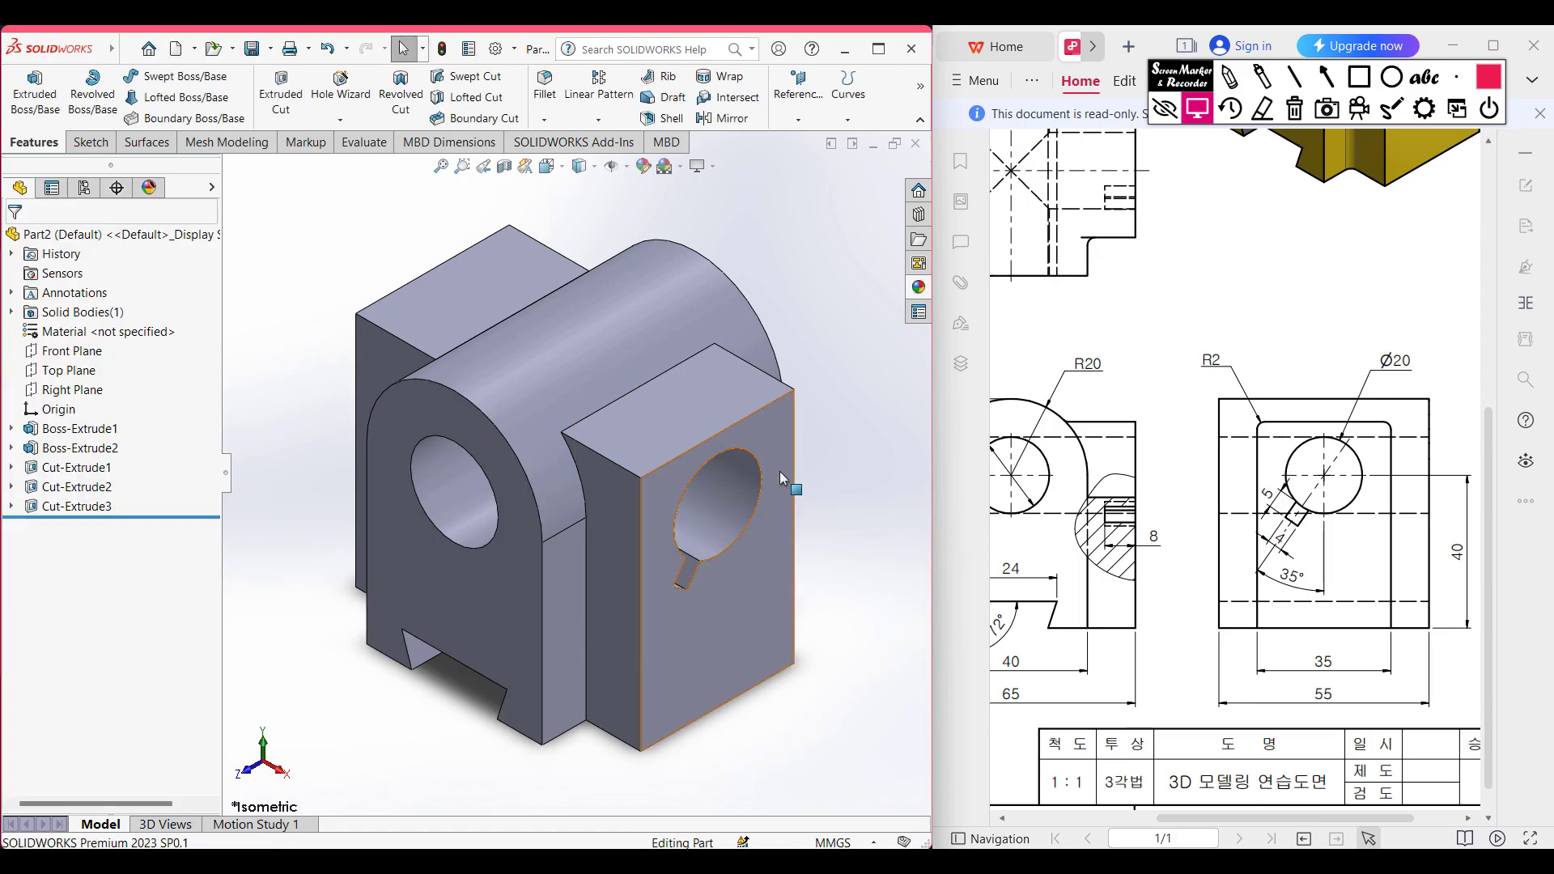
{"action": "middle_click_drag", "start_coordinate": [779, 463], "coordinate": [836, 593]}
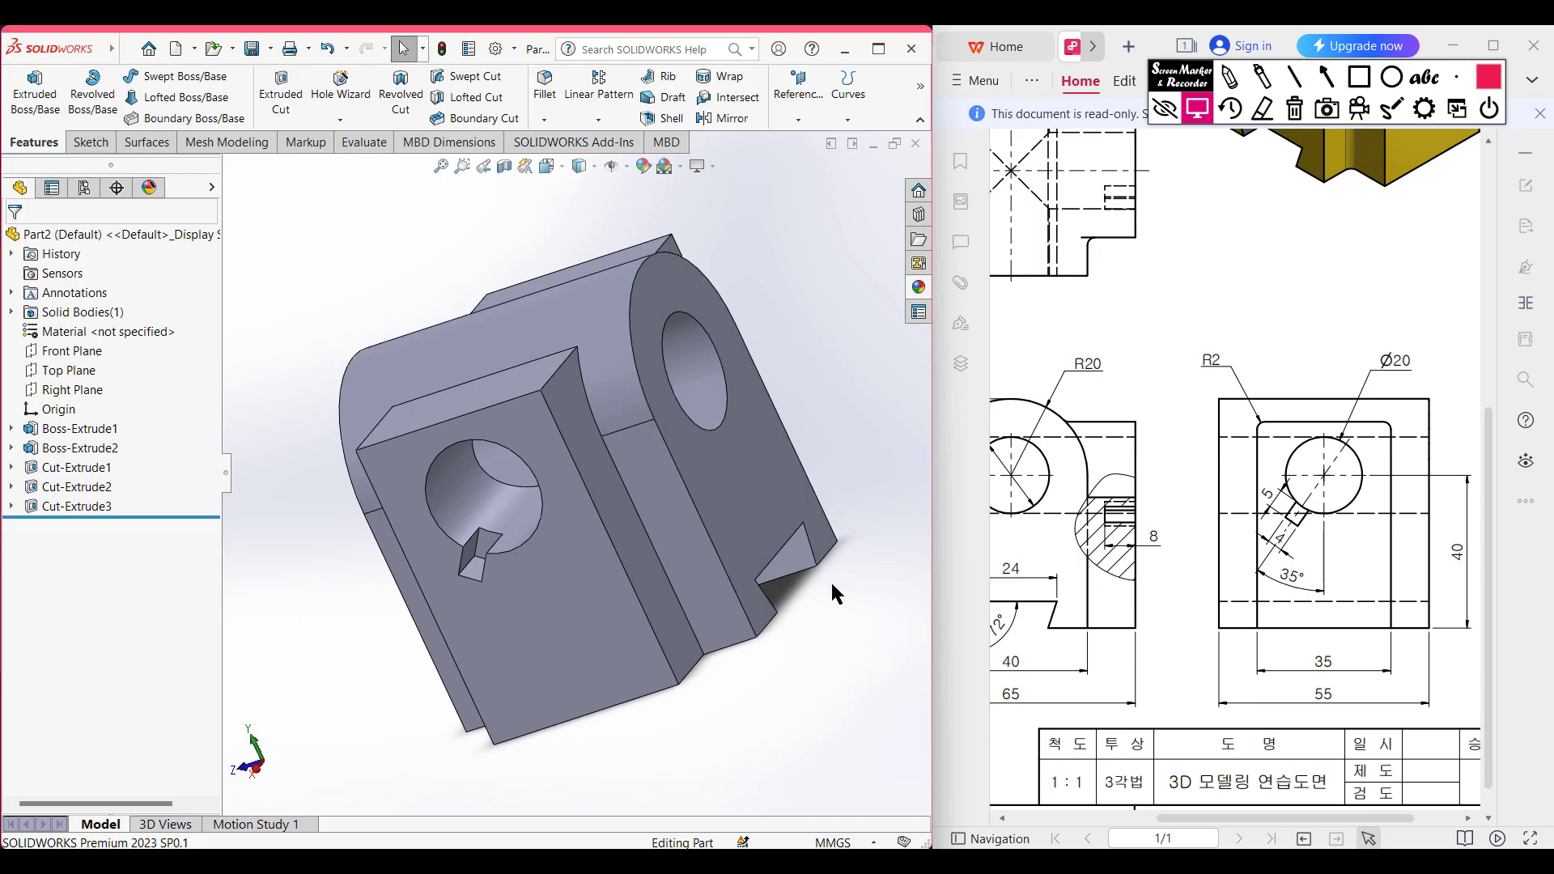
{"action": "key", "text": "ctrl+7"}
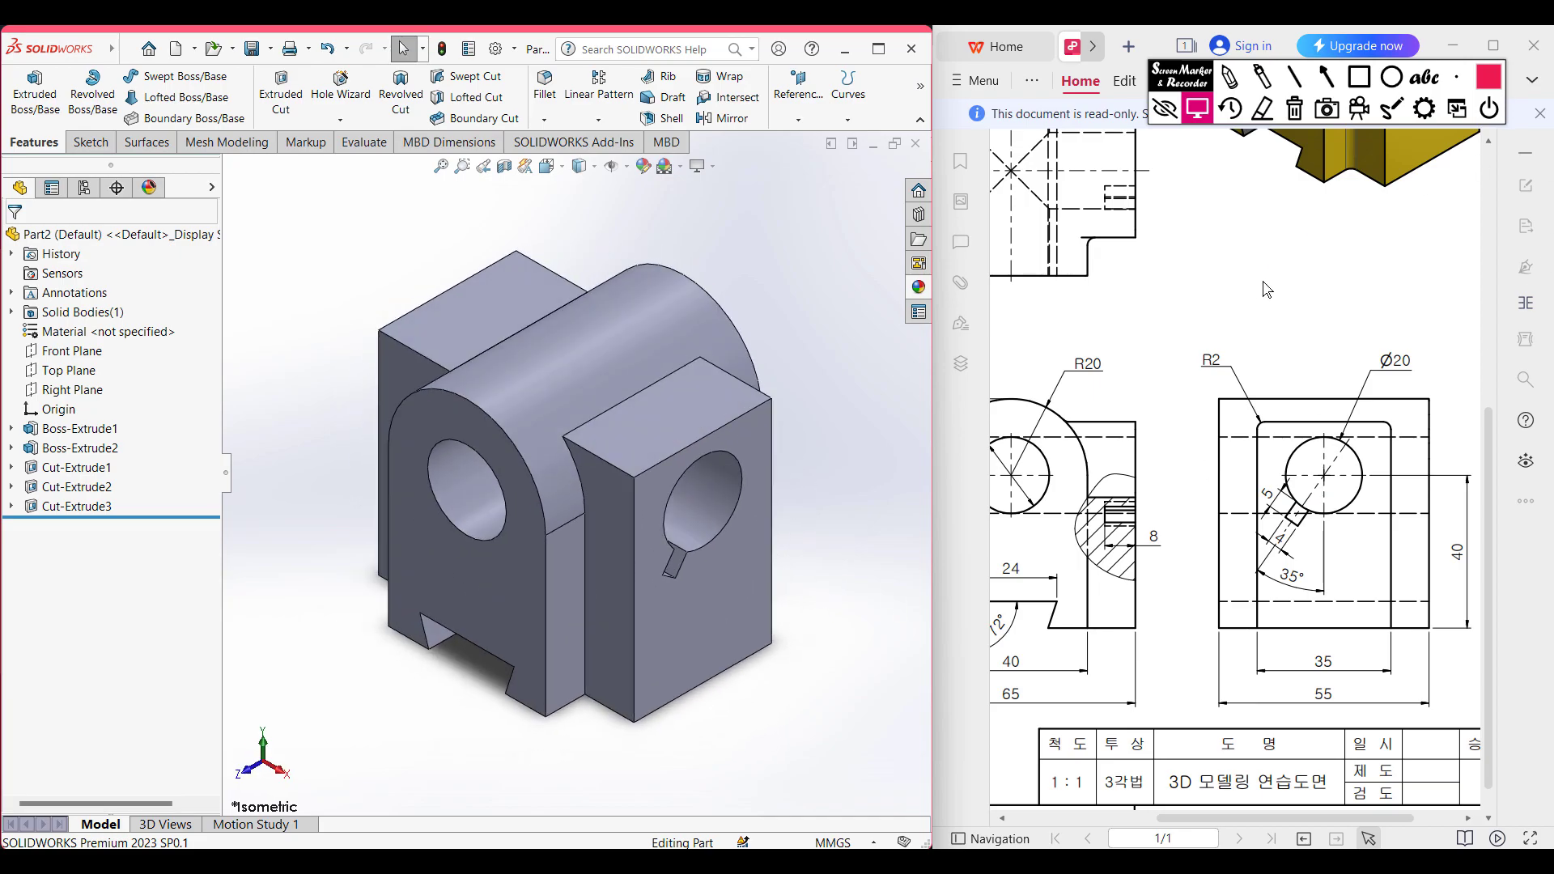
{"action": "scroll", "coordinate": [1267, 294], "scroll_direction": "down", "scroll_amount": 3, "text": "ctrl"}
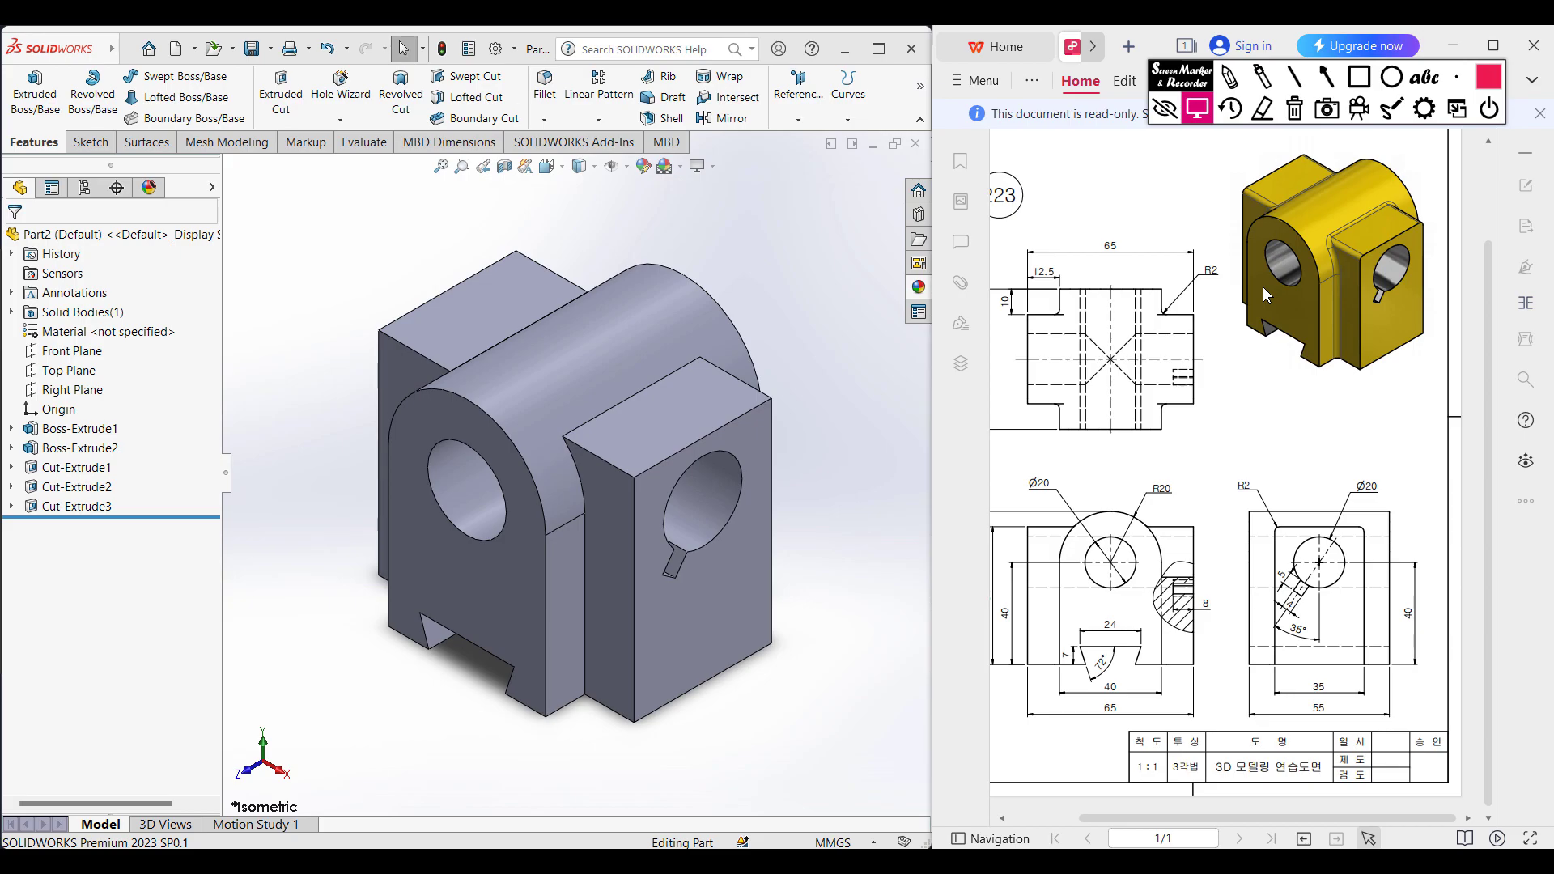
{"action": "scroll", "coordinate": [1266, 294], "scroll_direction": "up", "scroll_amount": 1, "text": "ctrl"}
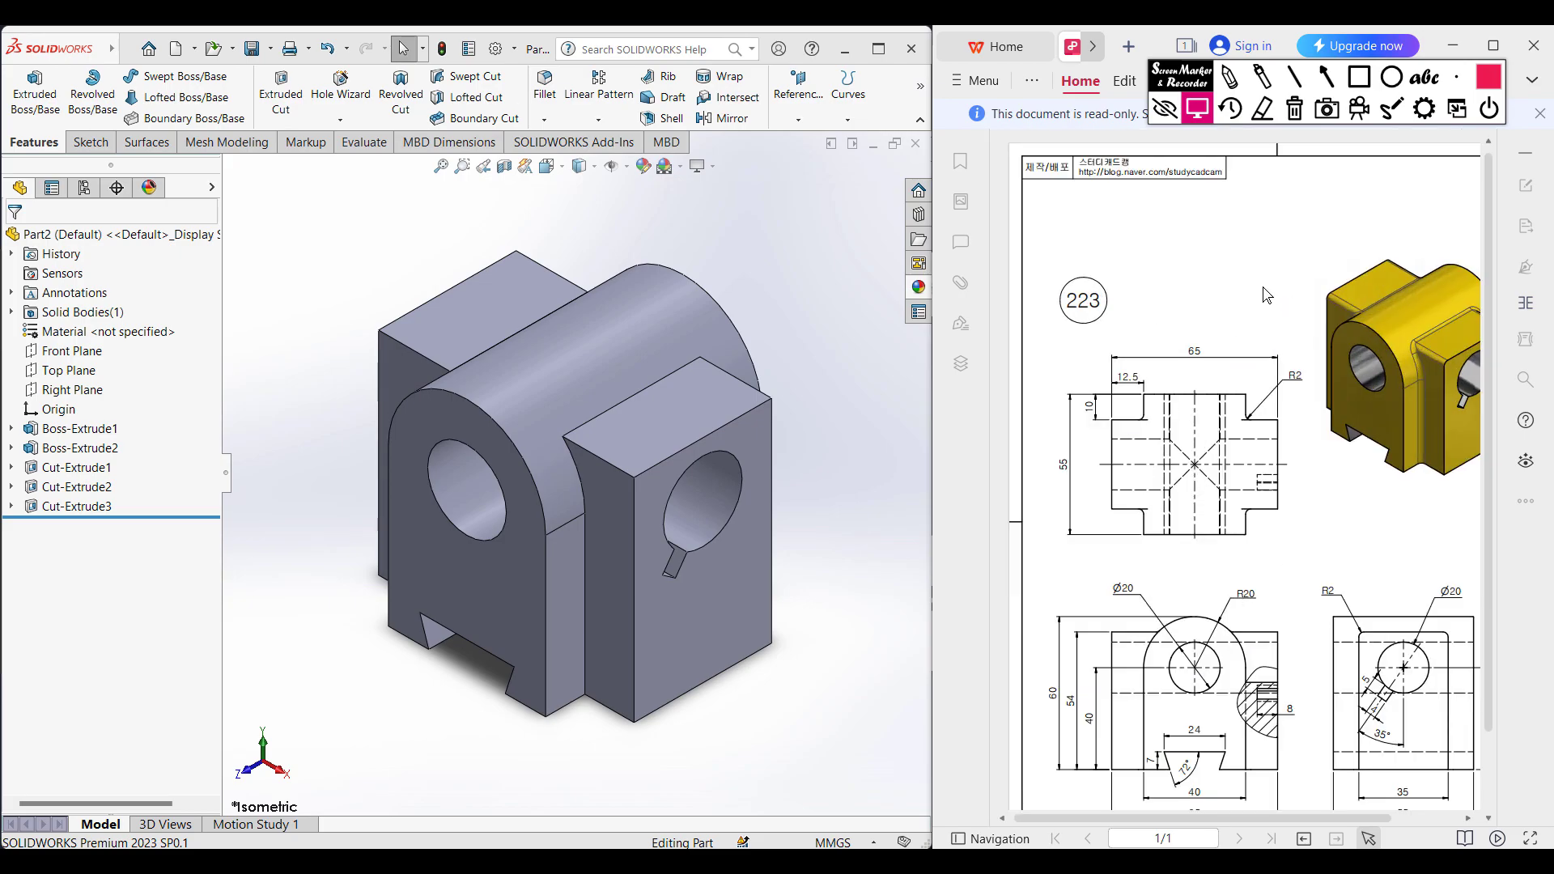
{"action": "scroll", "coordinate": [1262, 769], "scroll_direction": "down", "scroll_amount": 2}
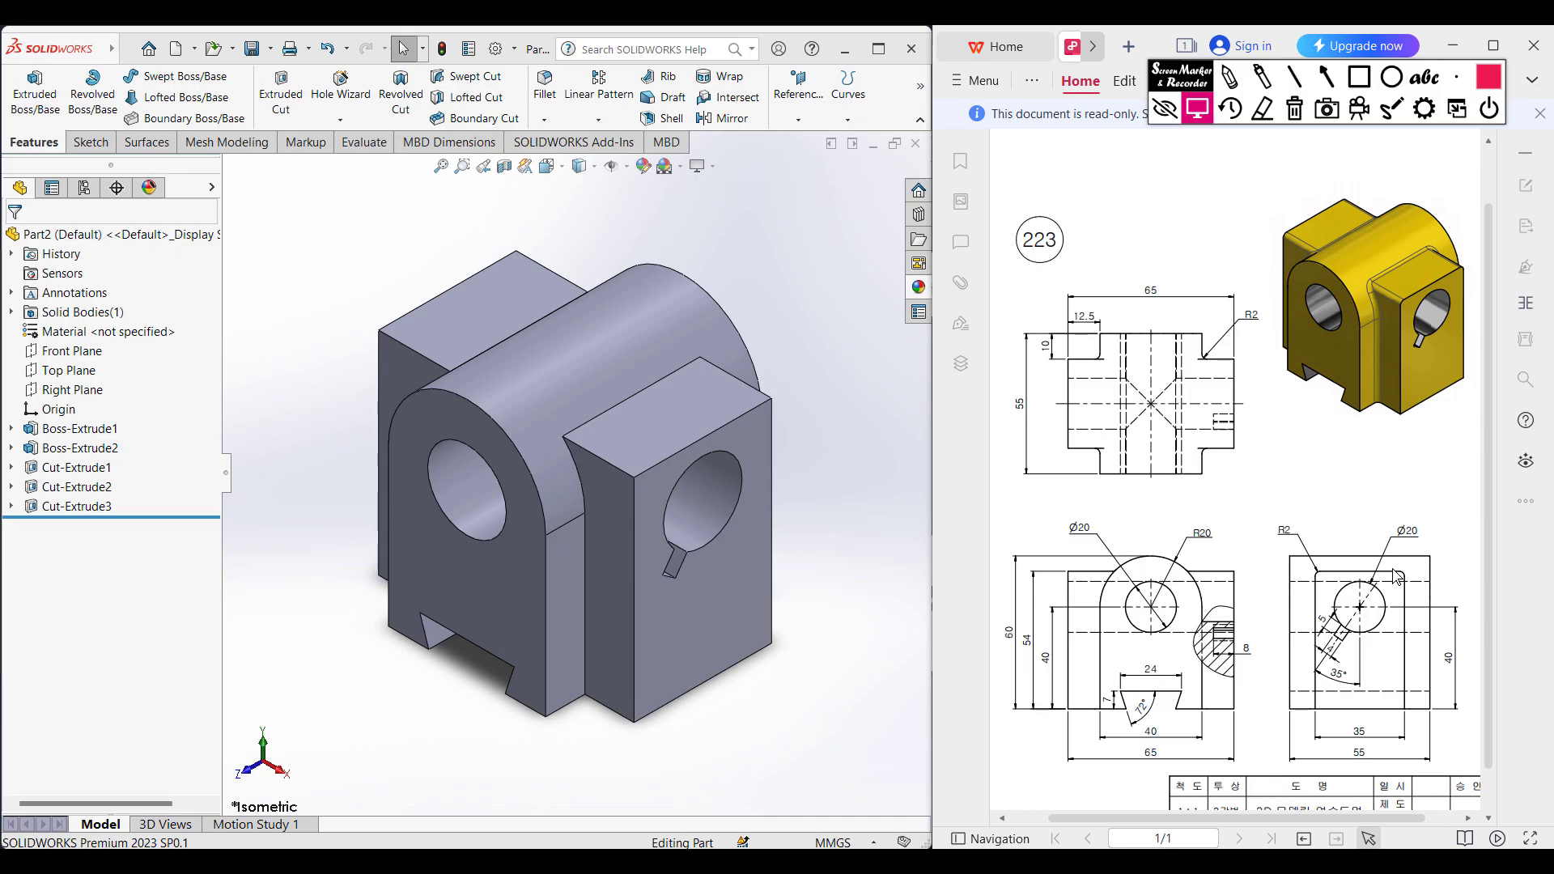
{"action": "left_click", "coordinate": [1229, 77]}
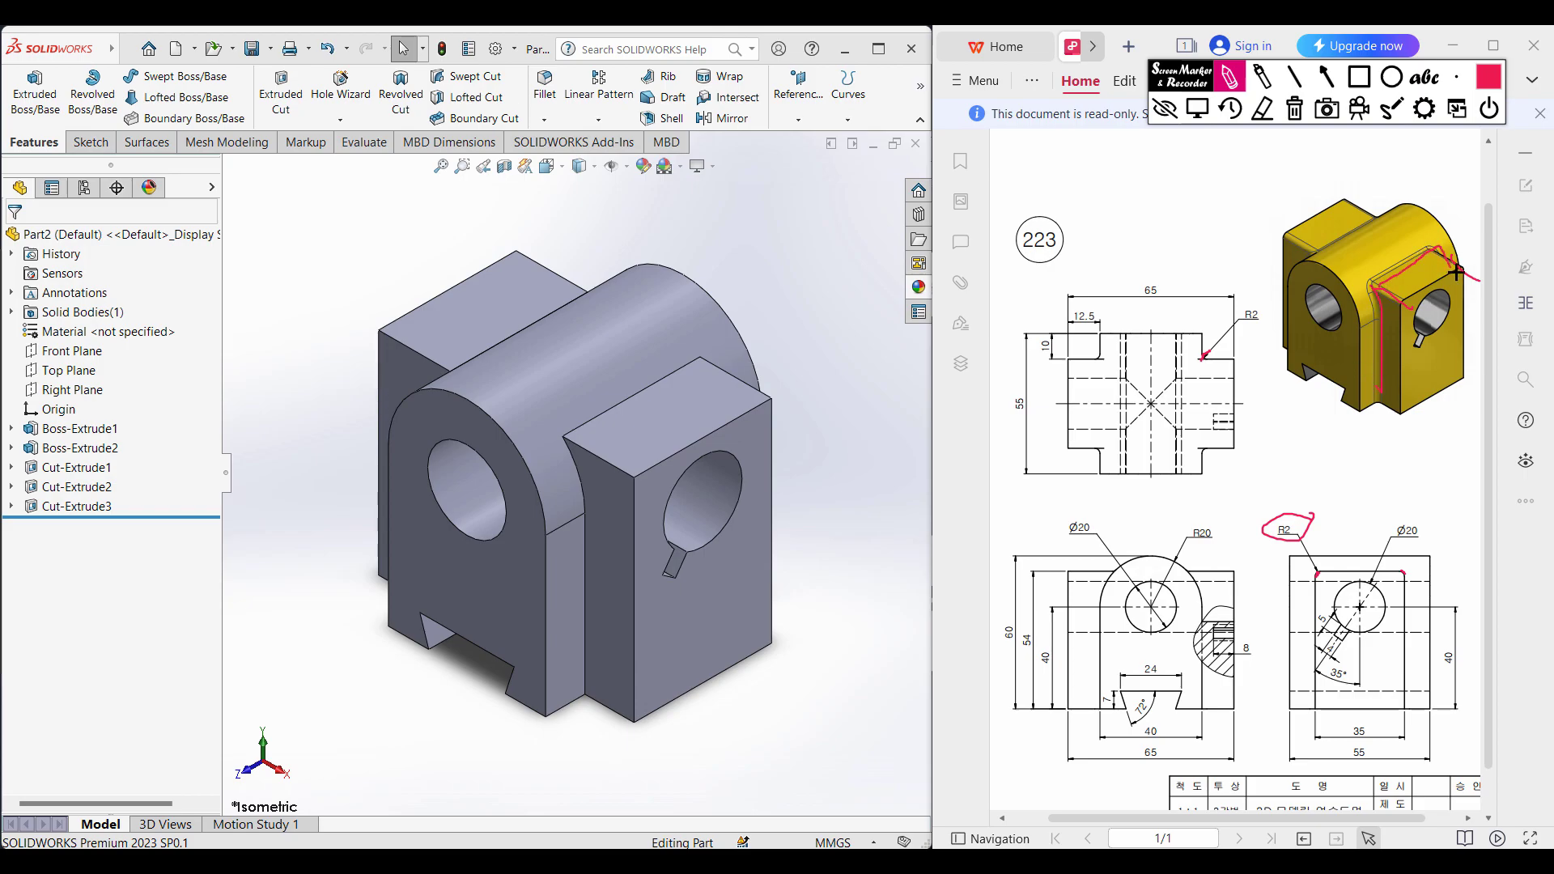
{"action": "left_click_drag", "start_coordinate": [1236, 324], "coordinate": [1268, 338]}
{"action": "left_click", "coordinate": [1298, 108]}
{"action": "left_click", "coordinate": [1201, 109]}
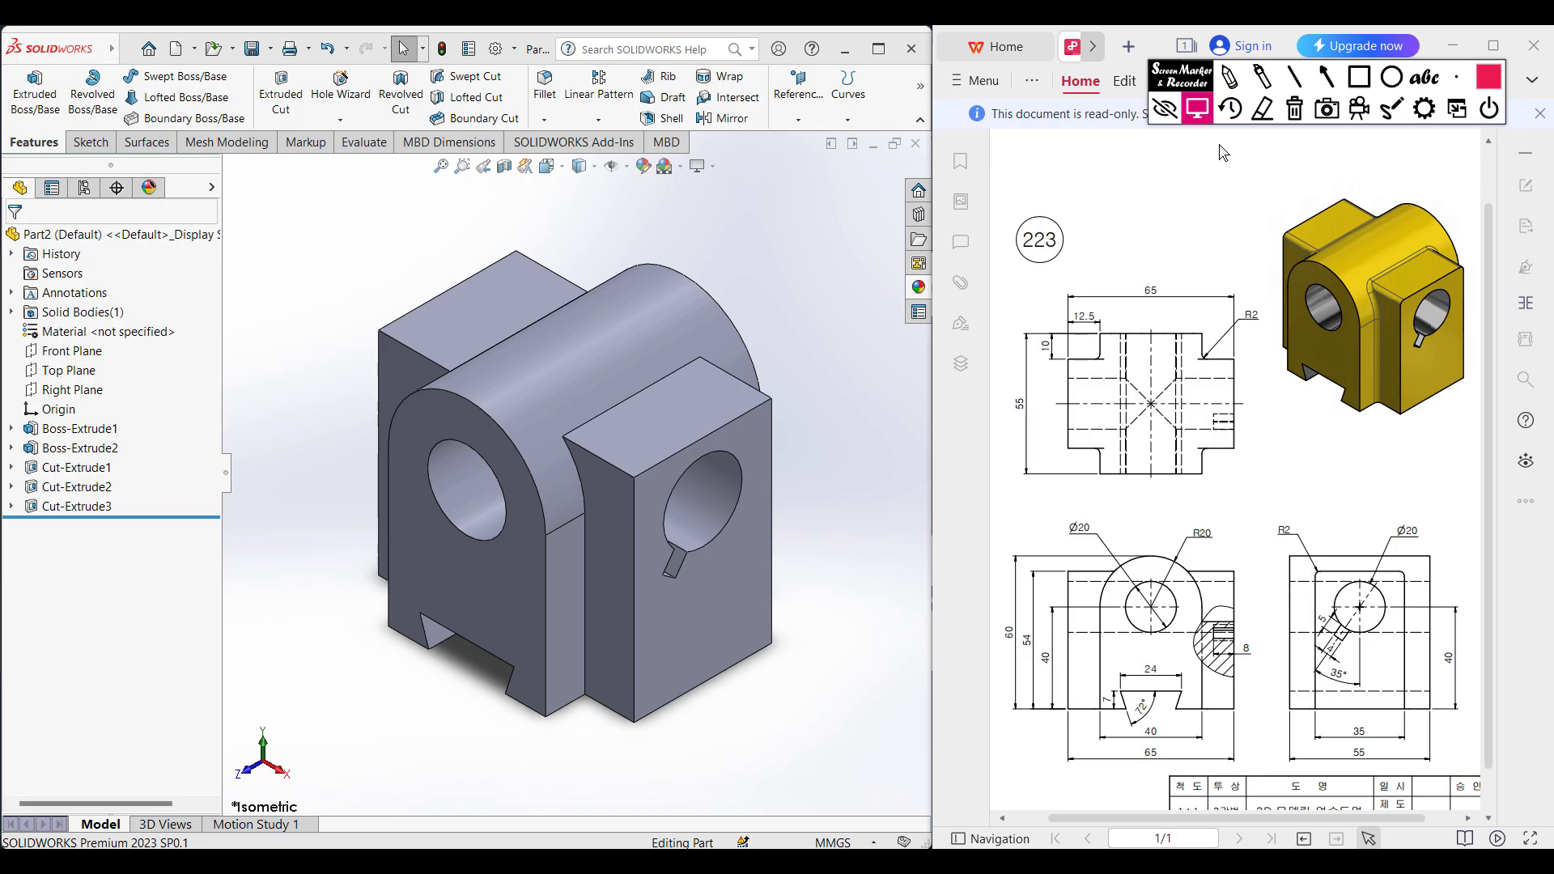
Select six block-to-body joint edges for a 2 mm fillet, orbiting to reach the back edges
{"action": "left_click", "coordinate": [549, 95]}
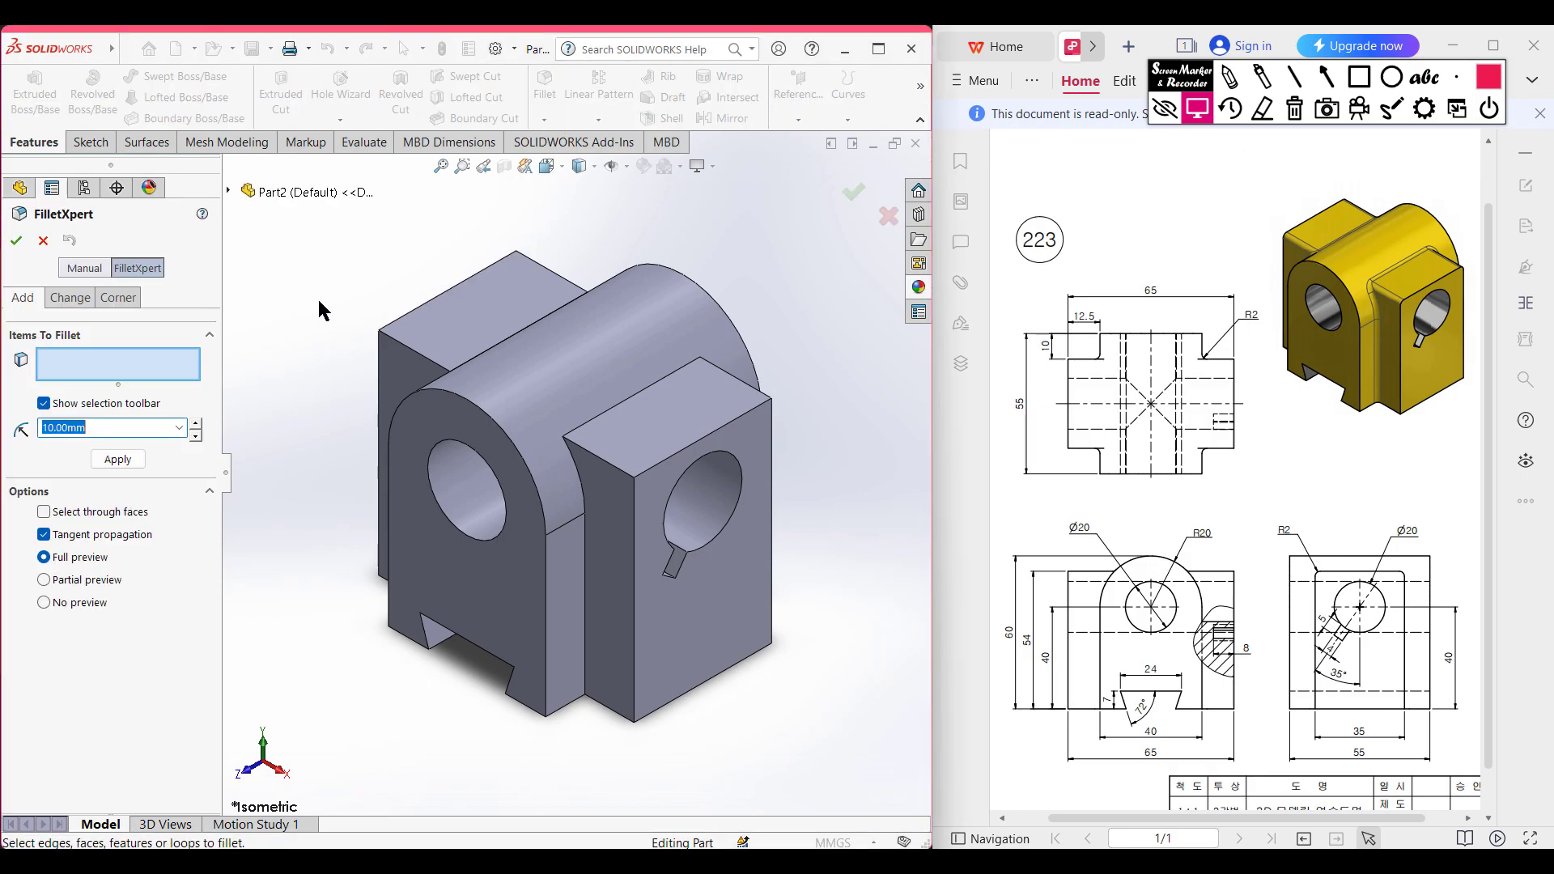
{"action": "type", "text": "2"}
{"action": "key", "text": "Return"}
{"action": "left_click", "coordinate": [623, 467]}
{"action": "middle_click_drag", "start_coordinate": [804, 464], "coordinate": [687, 485]}
{"action": "left_click", "coordinate": [605, 471]}
{"action": "left_click", "coordinate": [549, 458]}
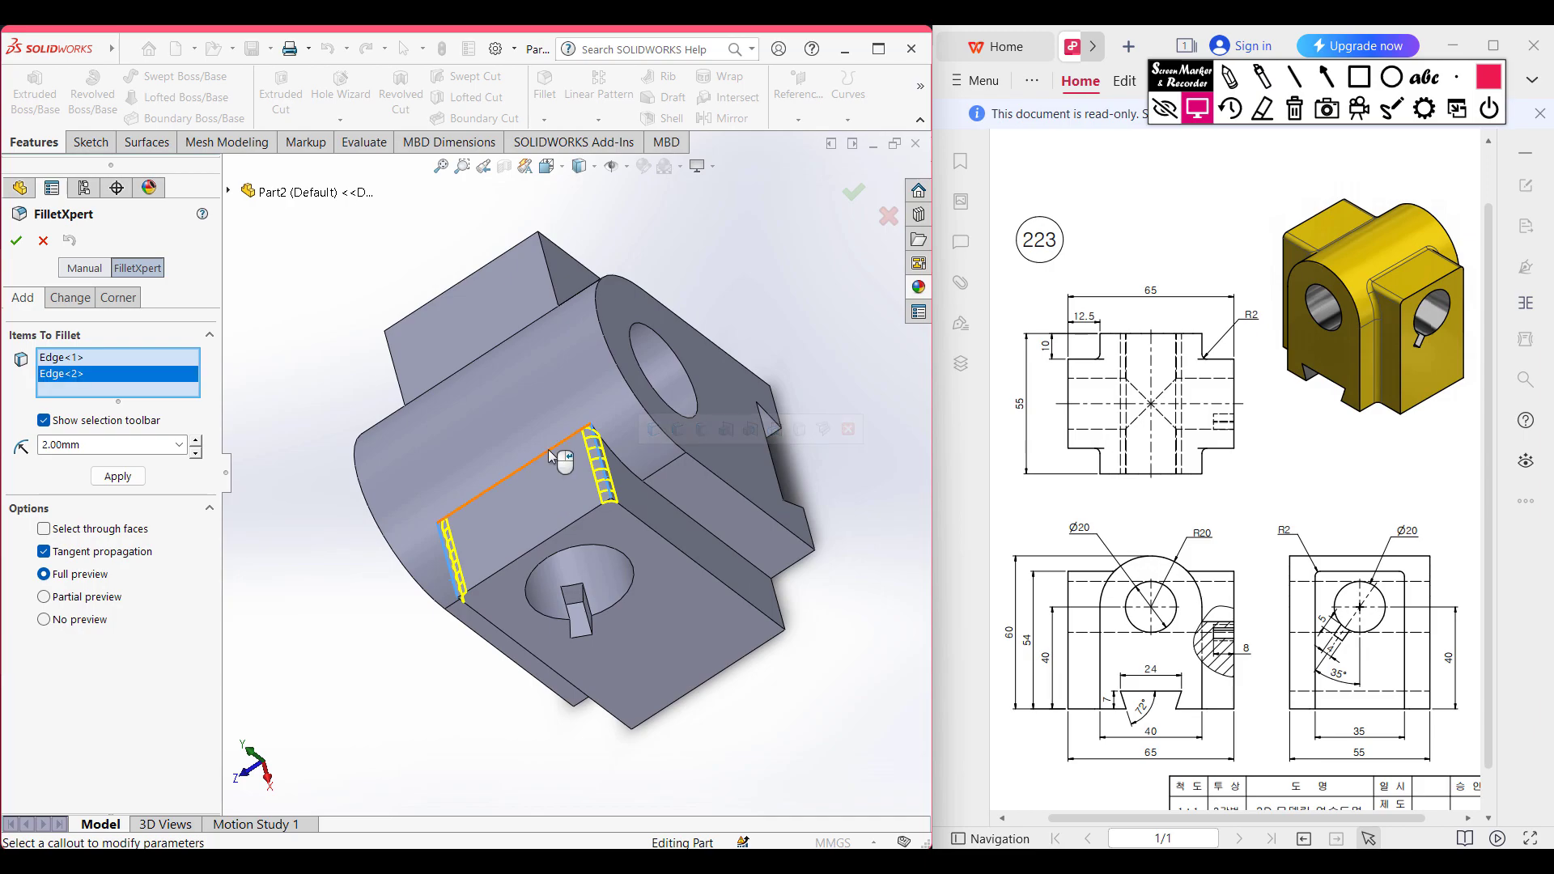
{"action": "middle_click_drag", "start_coordinate": [833, 615], "coordinate": [504, 444]}
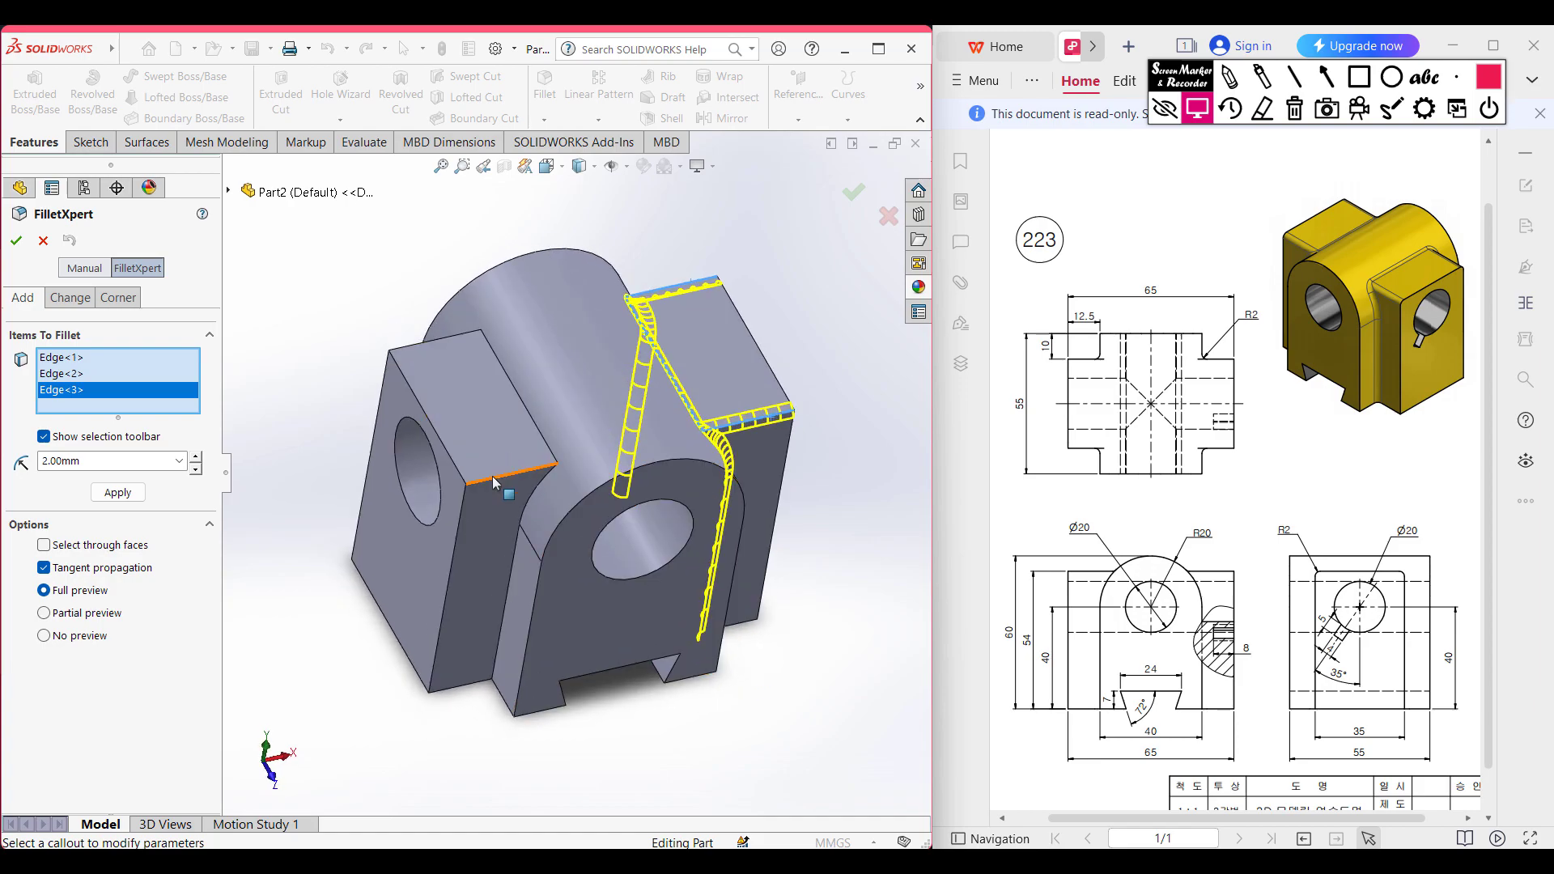
{"action": "left_click", "coordinate": [508, 479]}
{"action": "middle_click_drag", "start_coordinate": [329, 324], "coordinate": [350, 436]}
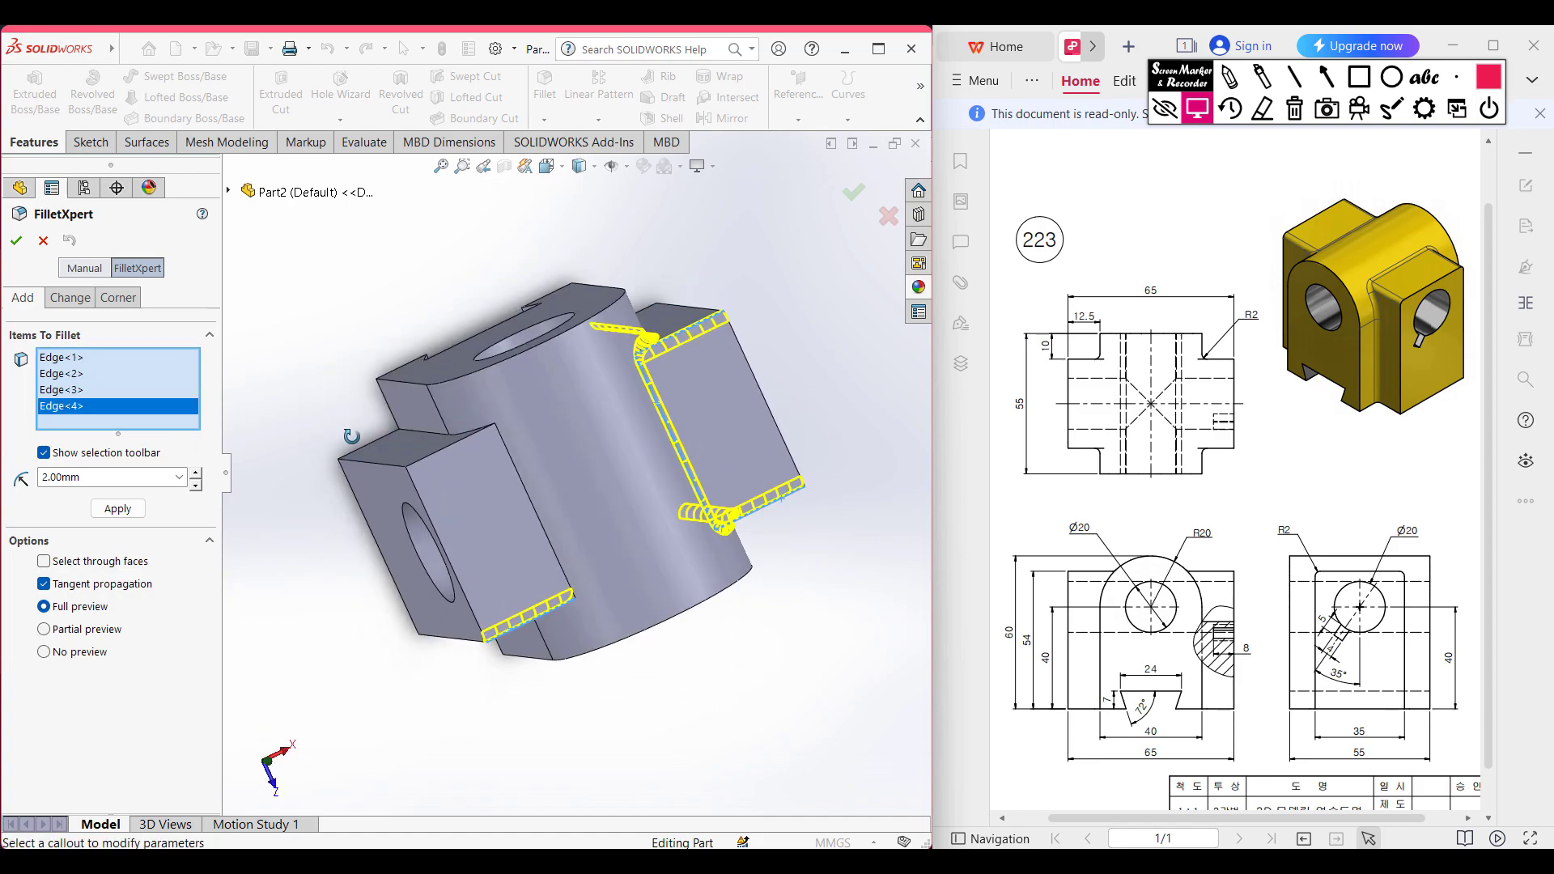
{"action": "left_click", "coordinate": [455, 445]}
{"action": "left_click", "coordinate": [518, 481]}
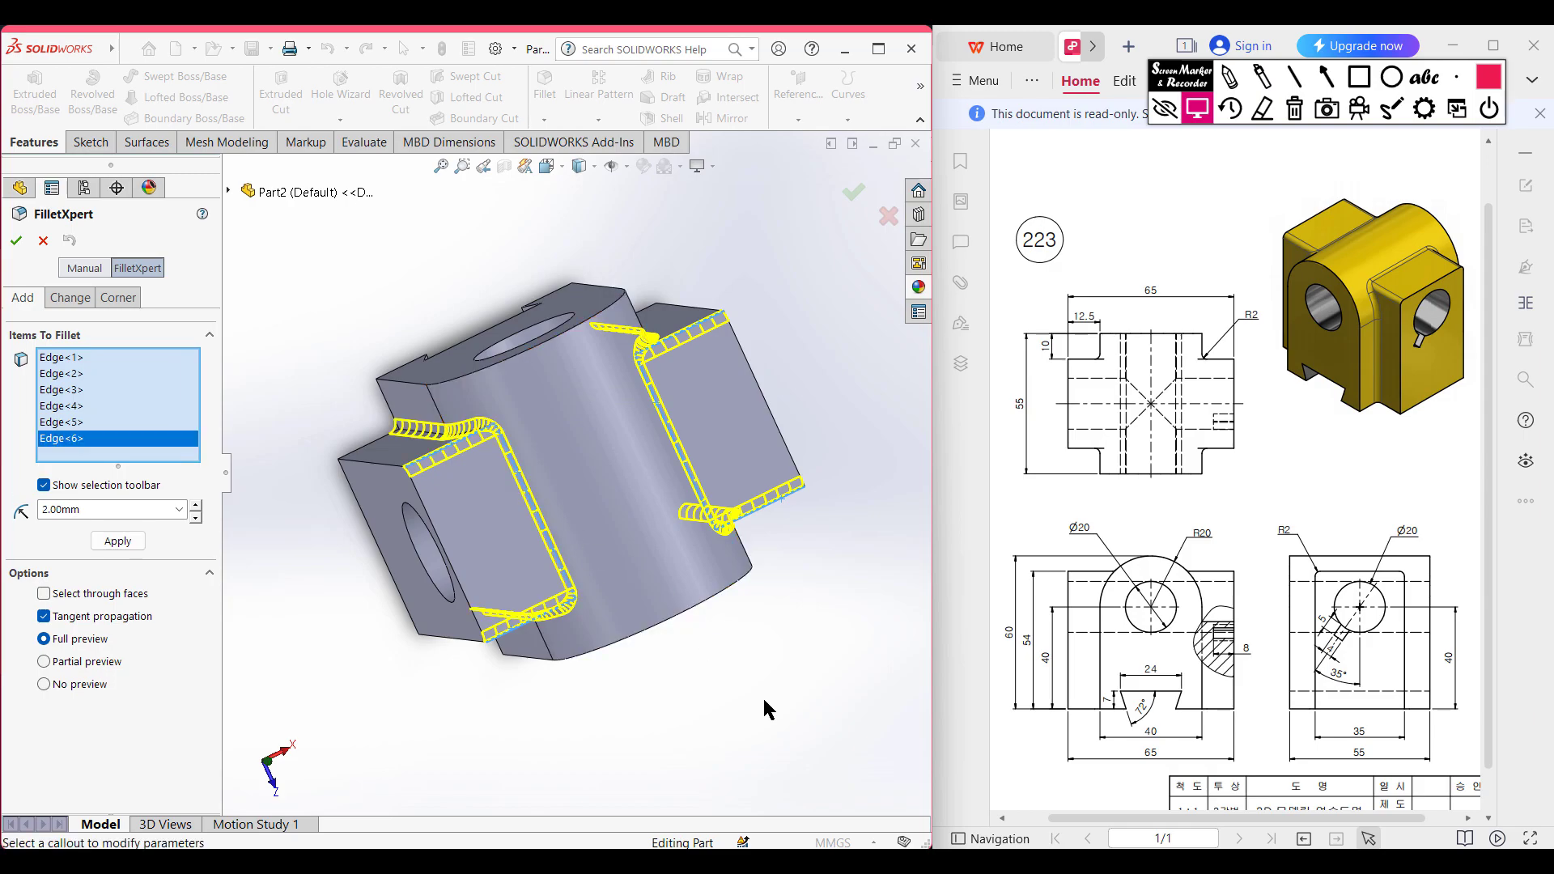